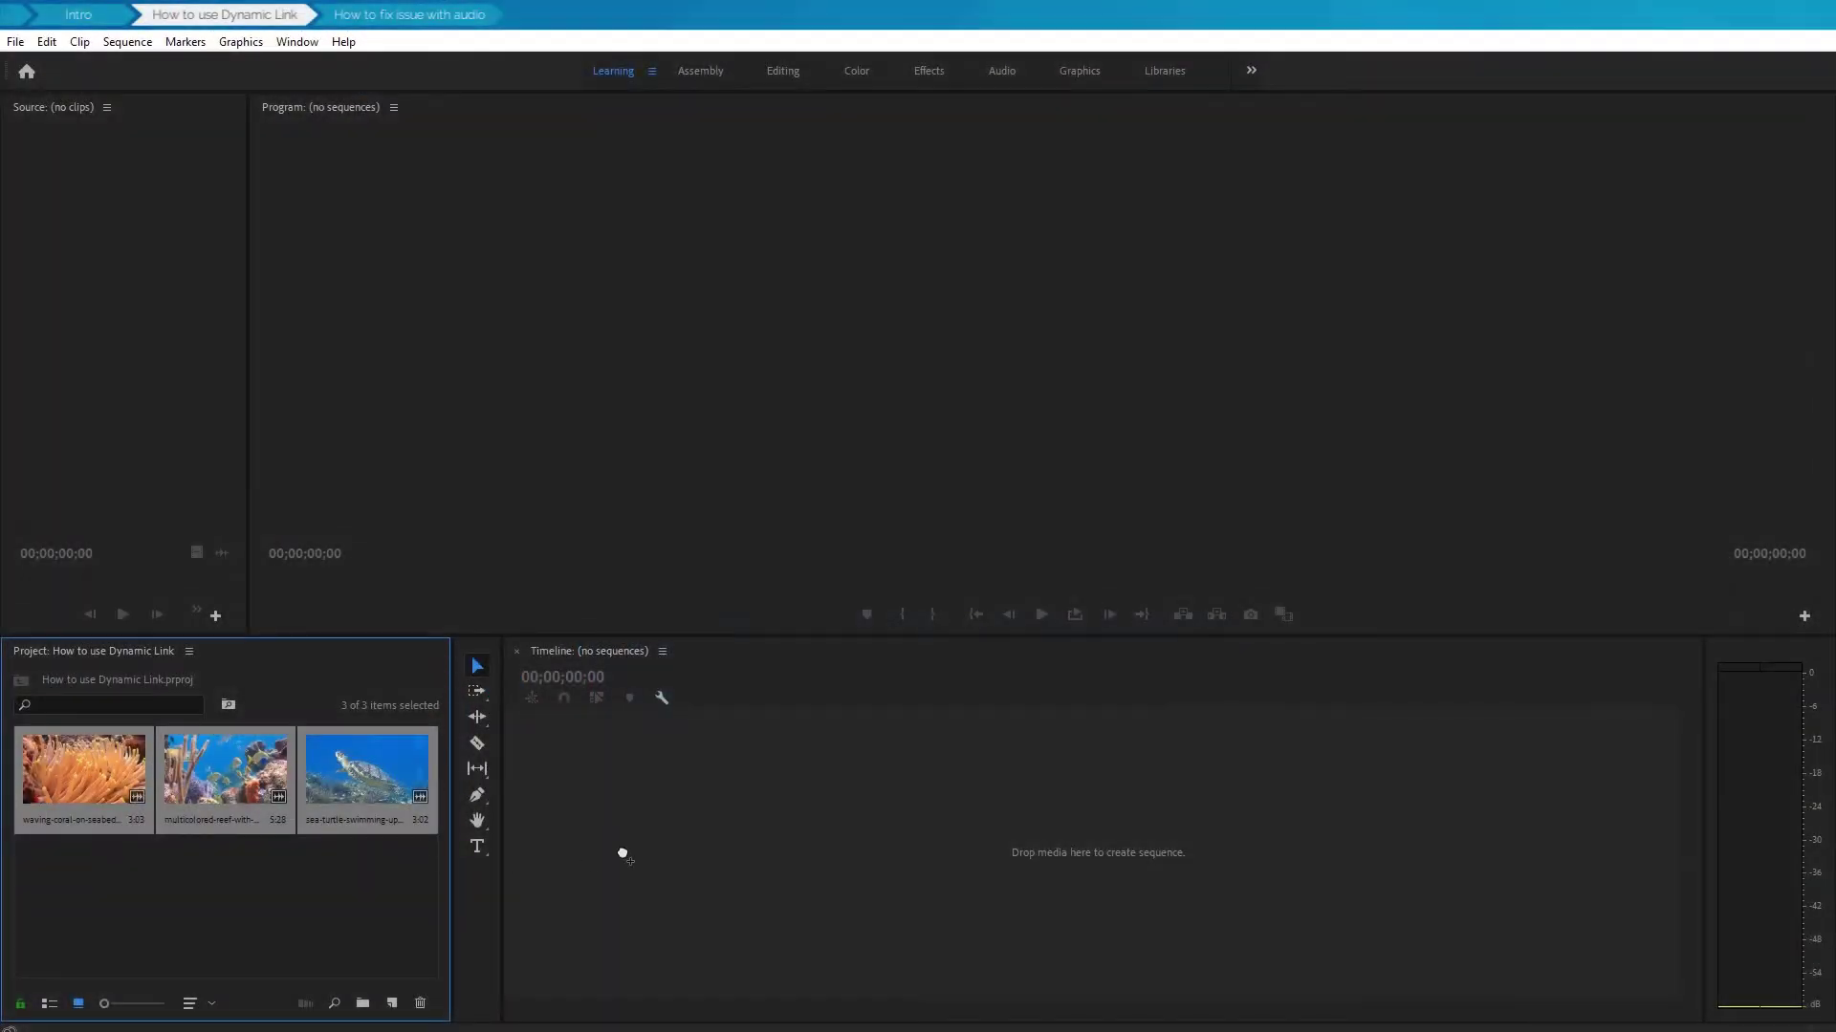
Build a sequence from the three clips, mark cuts at 00:00:03:02 and 00:00:09:01, select all clips
{"action": "left_click_drag", "start_coordinate": [622, 854], "coordinate": [626, 837]}
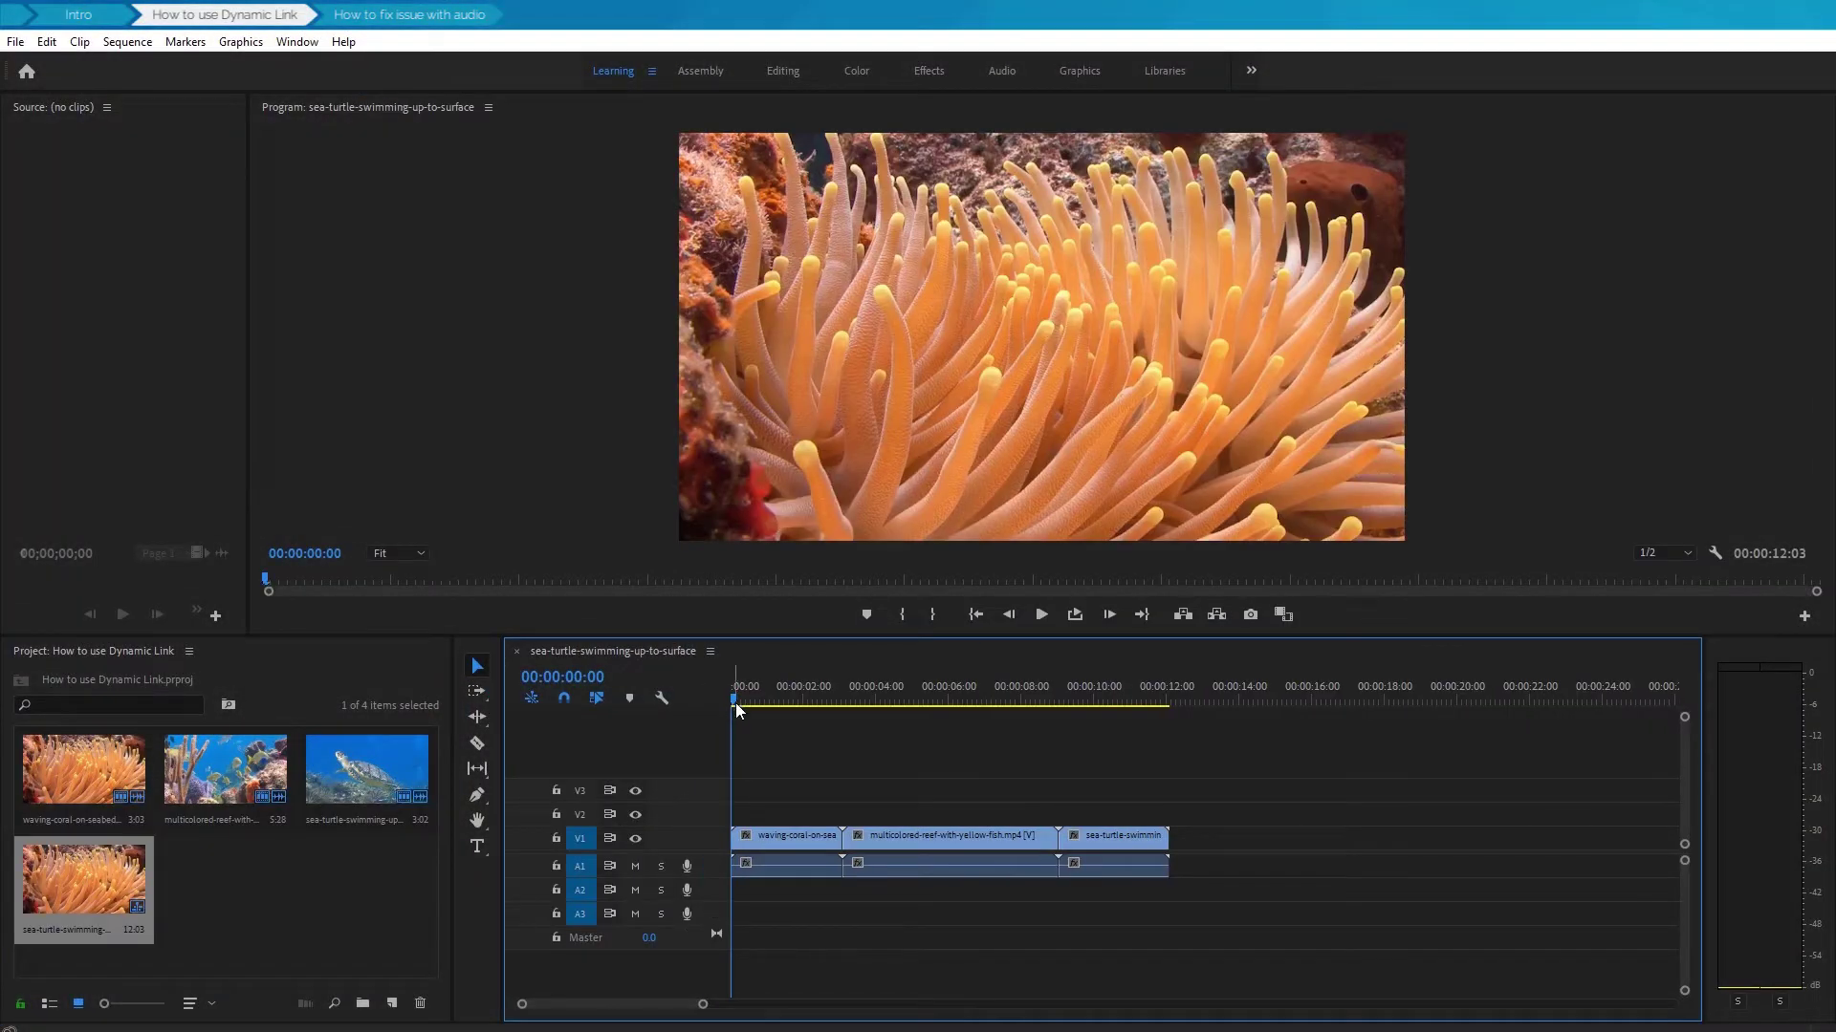
{"action": "left_click_drag", "start_coordinate": [736, 703], "coordinate": [845, 709]}
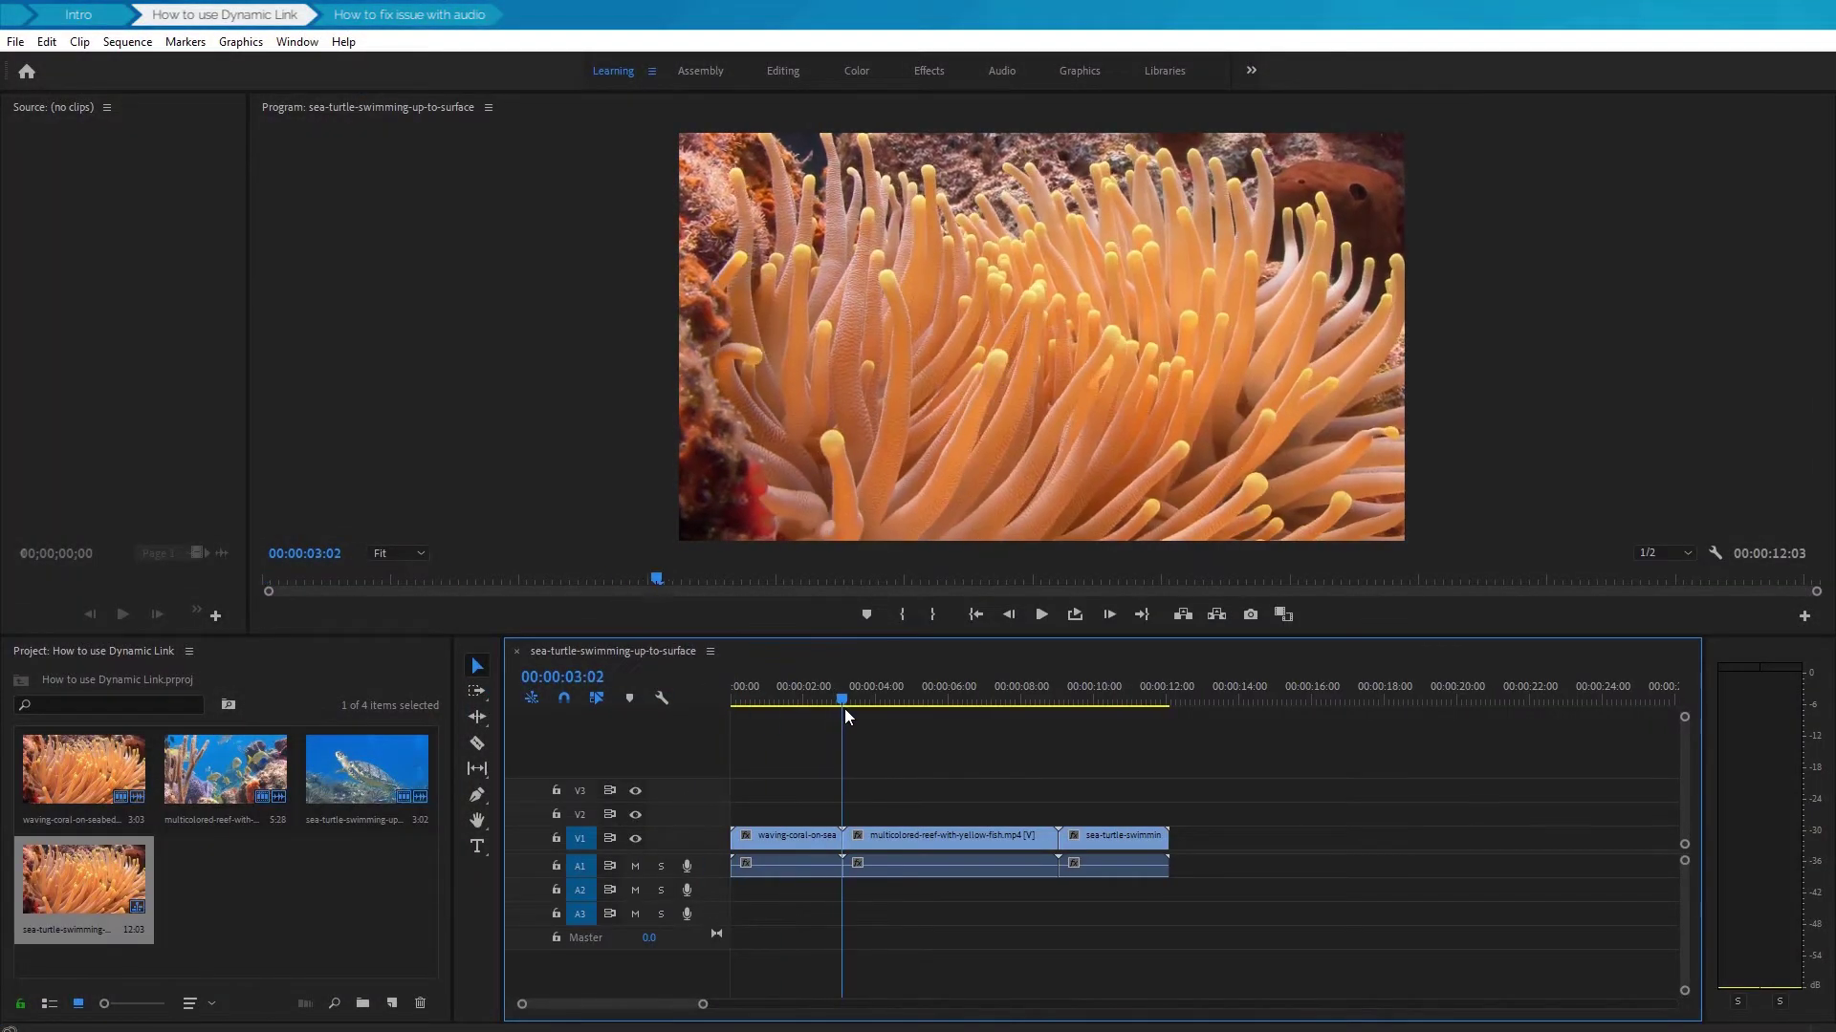
{"action": "left_click", "coordinate": [866, 614]}
{"action": "left_click_drag", "start_coordinate": [841, 703], "coordinate": [1047, 703]}
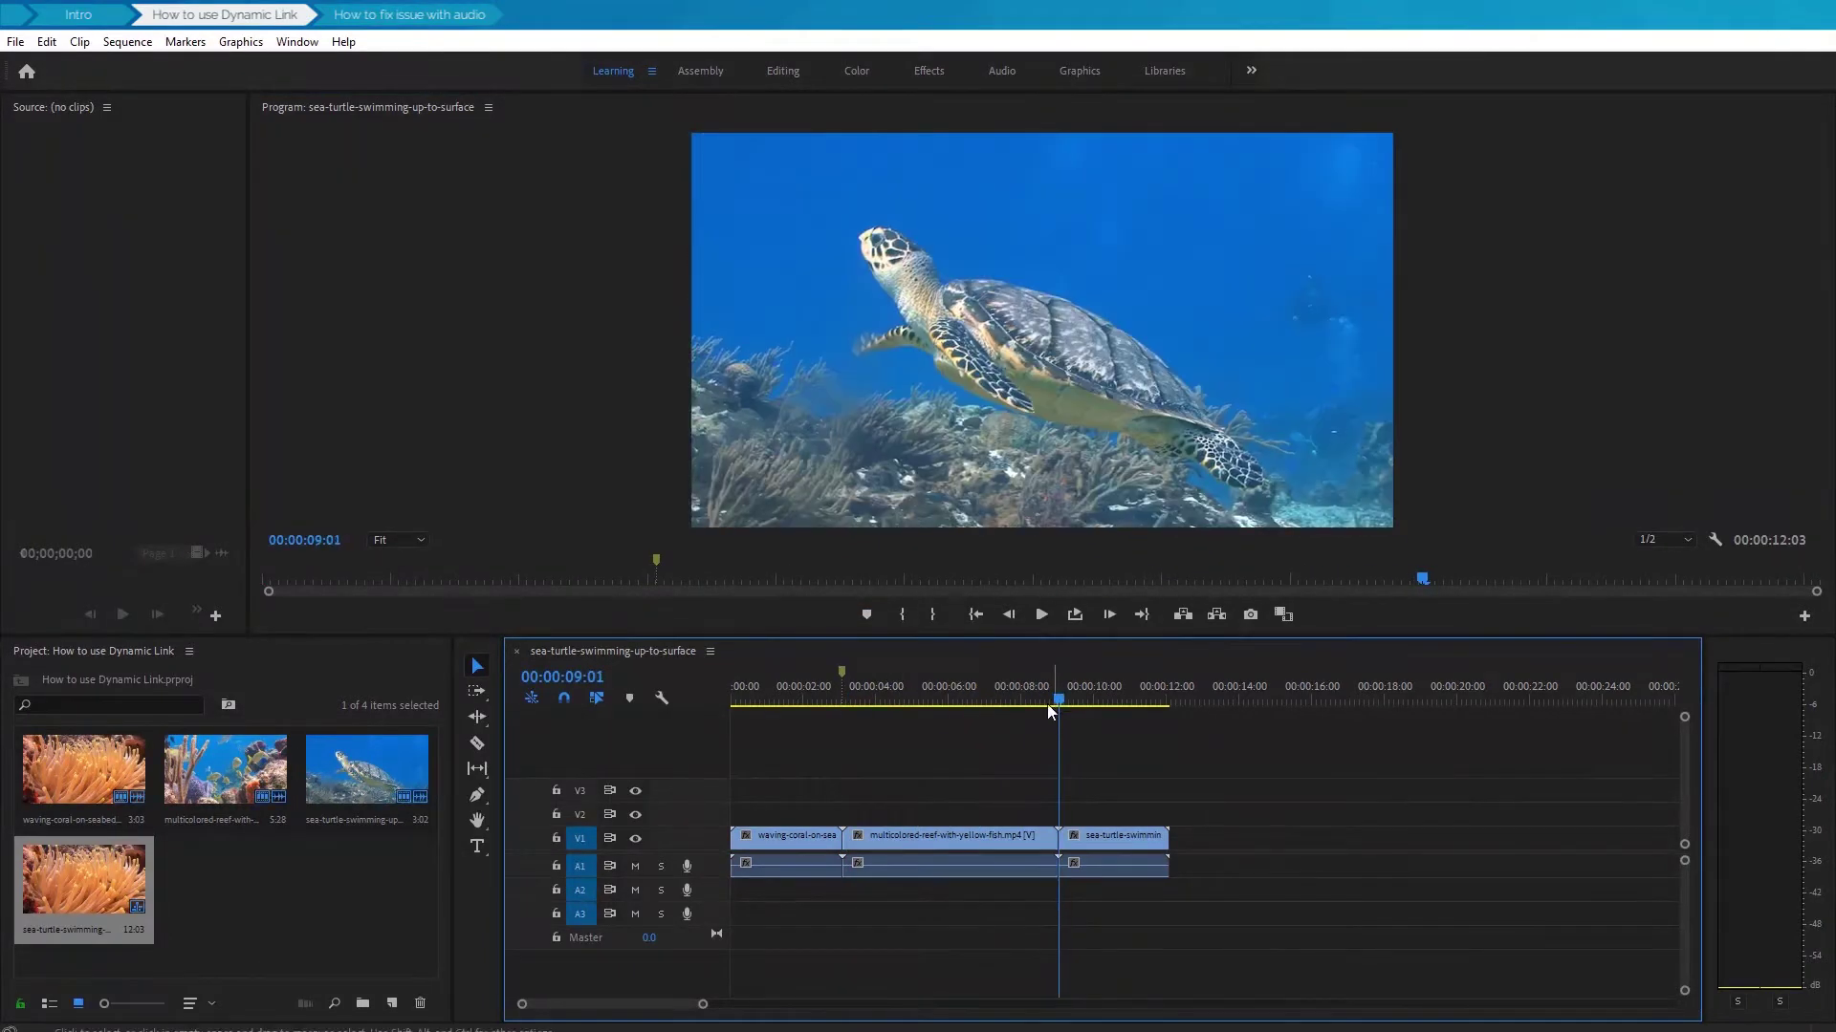
{"action": "left_click", "coordinate": [867, 615]}
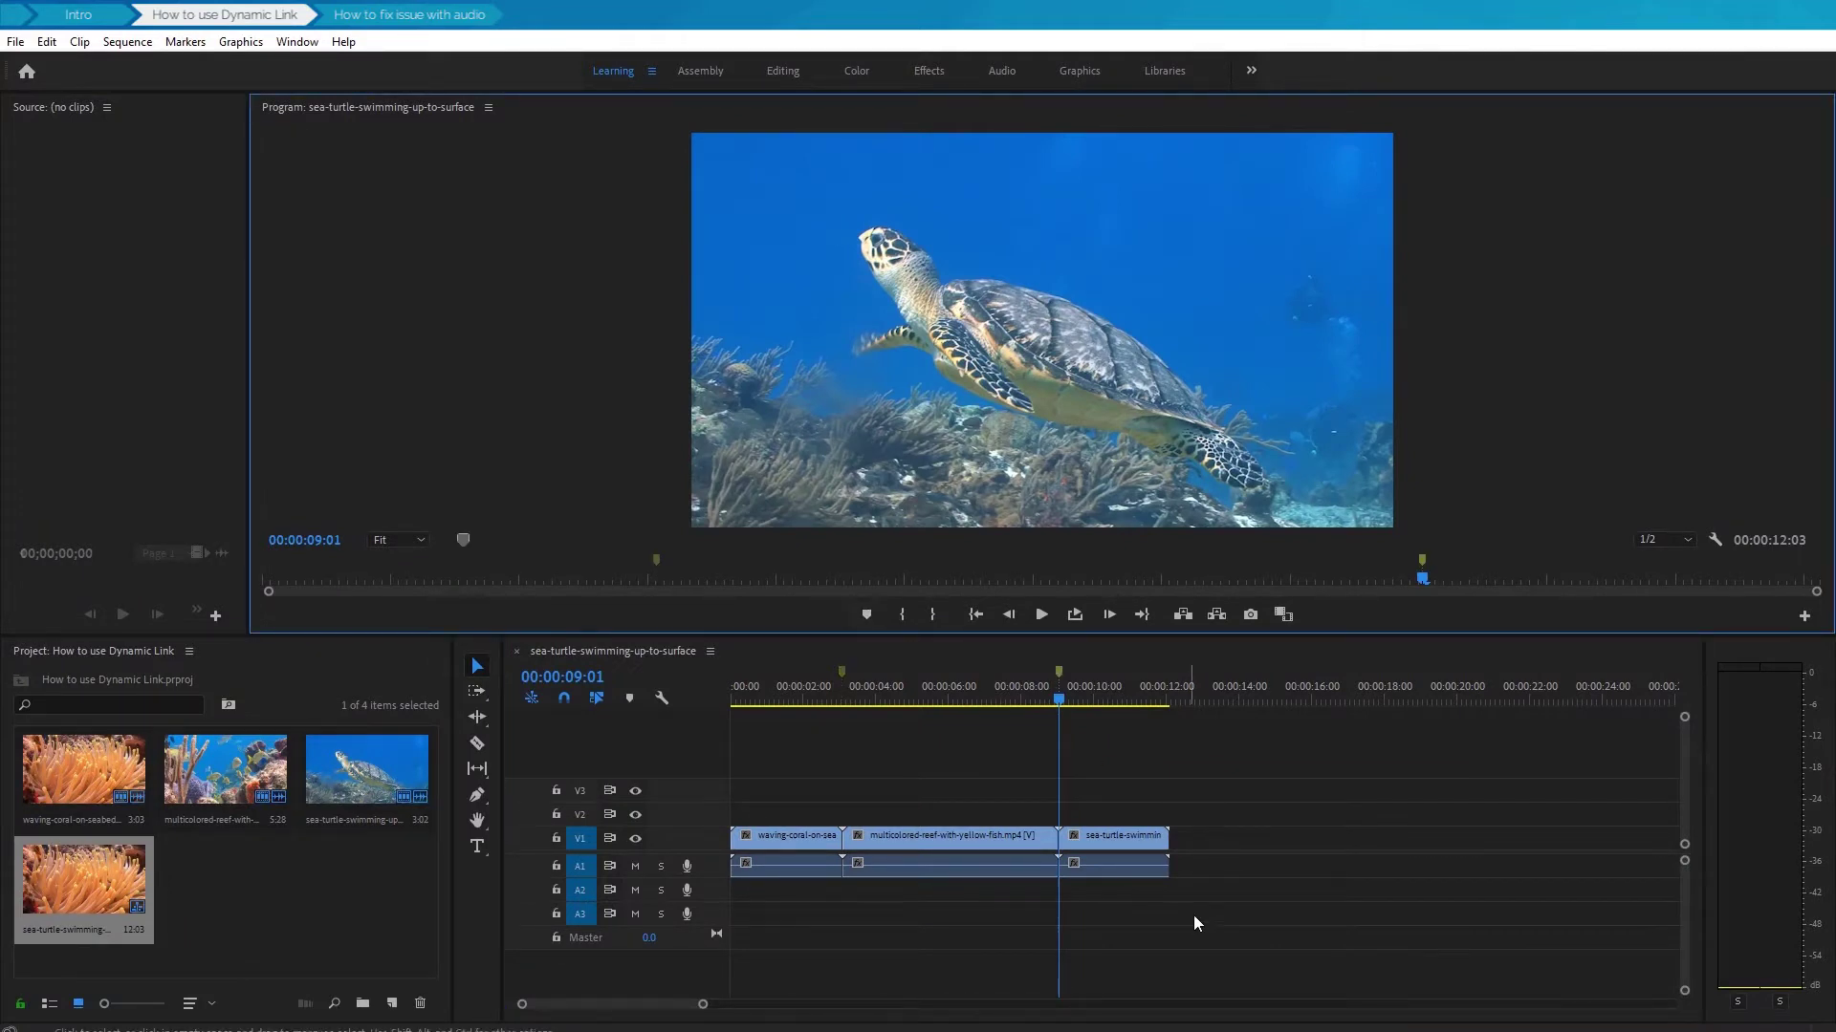
{"action": "left_click_drag", "start_coordinate": [1203, 910], "coordinate": [744, 815]}
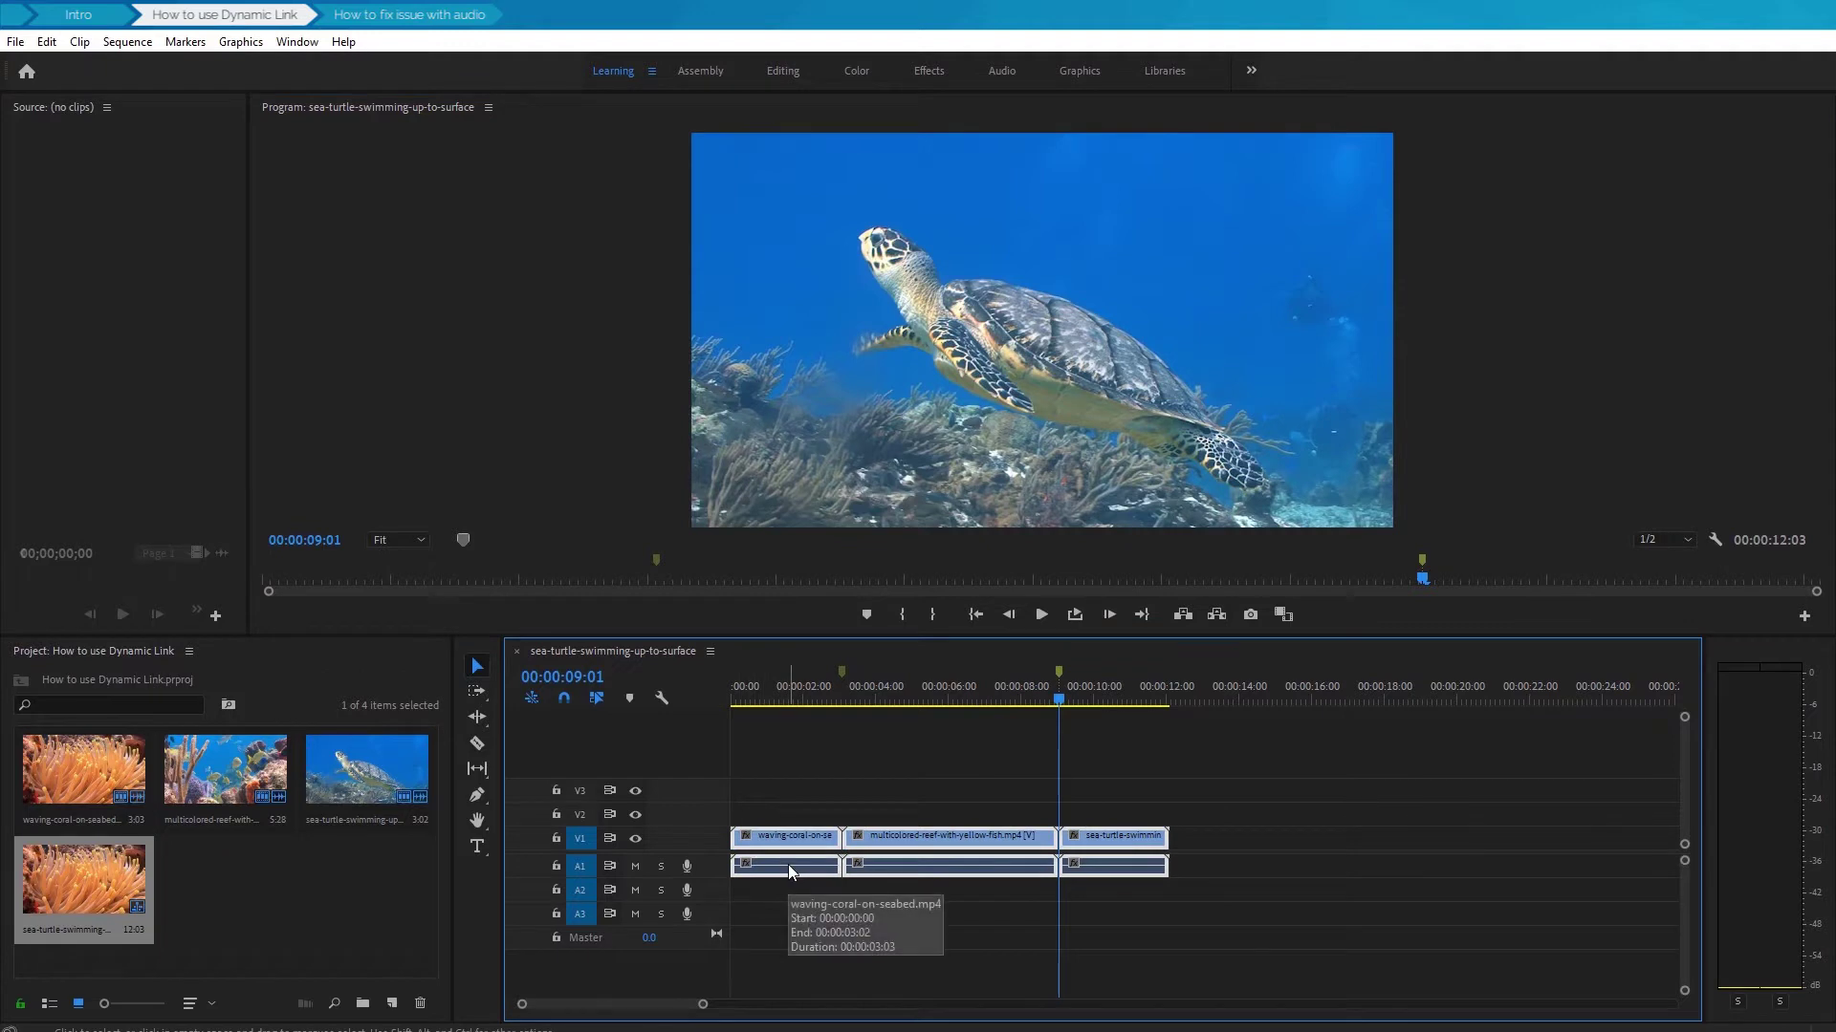
Replace the selected clips with an After Effects composition from the context menu
{"action": "right_click", "coordinate": [967, 838]}
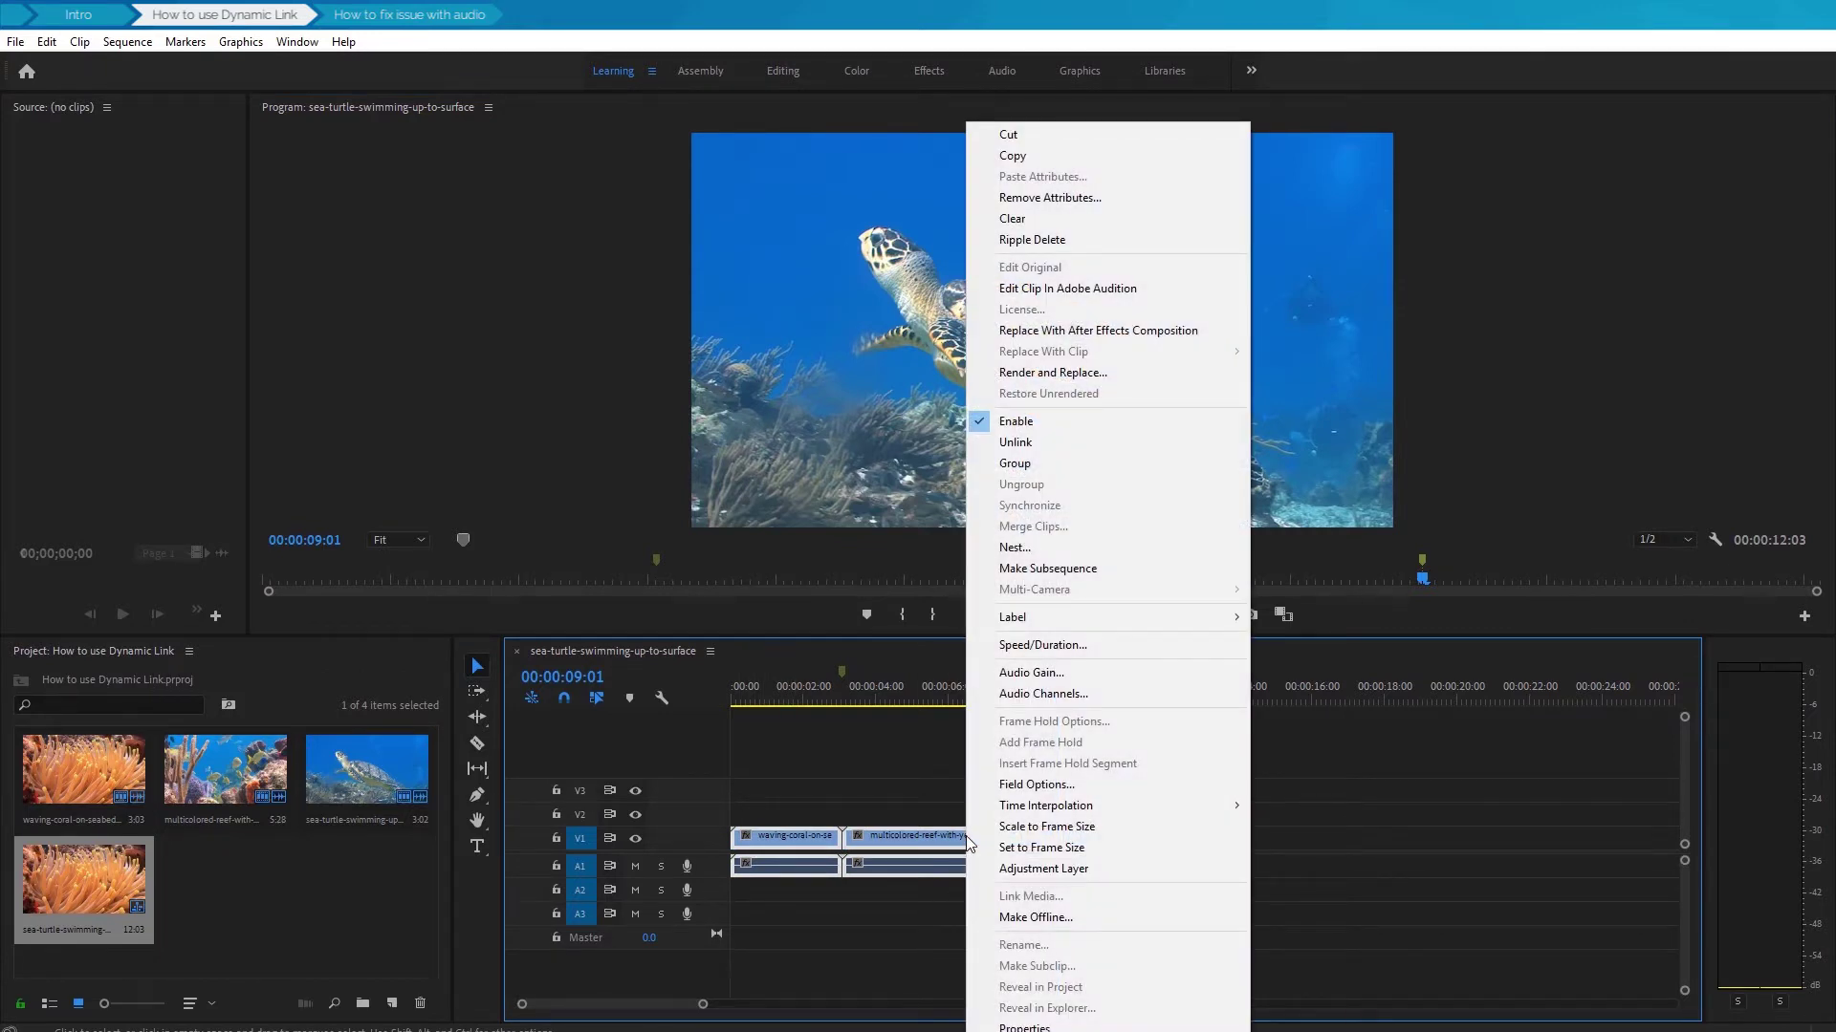
{"action": "left_click", "coordinate": [1121, 332]}
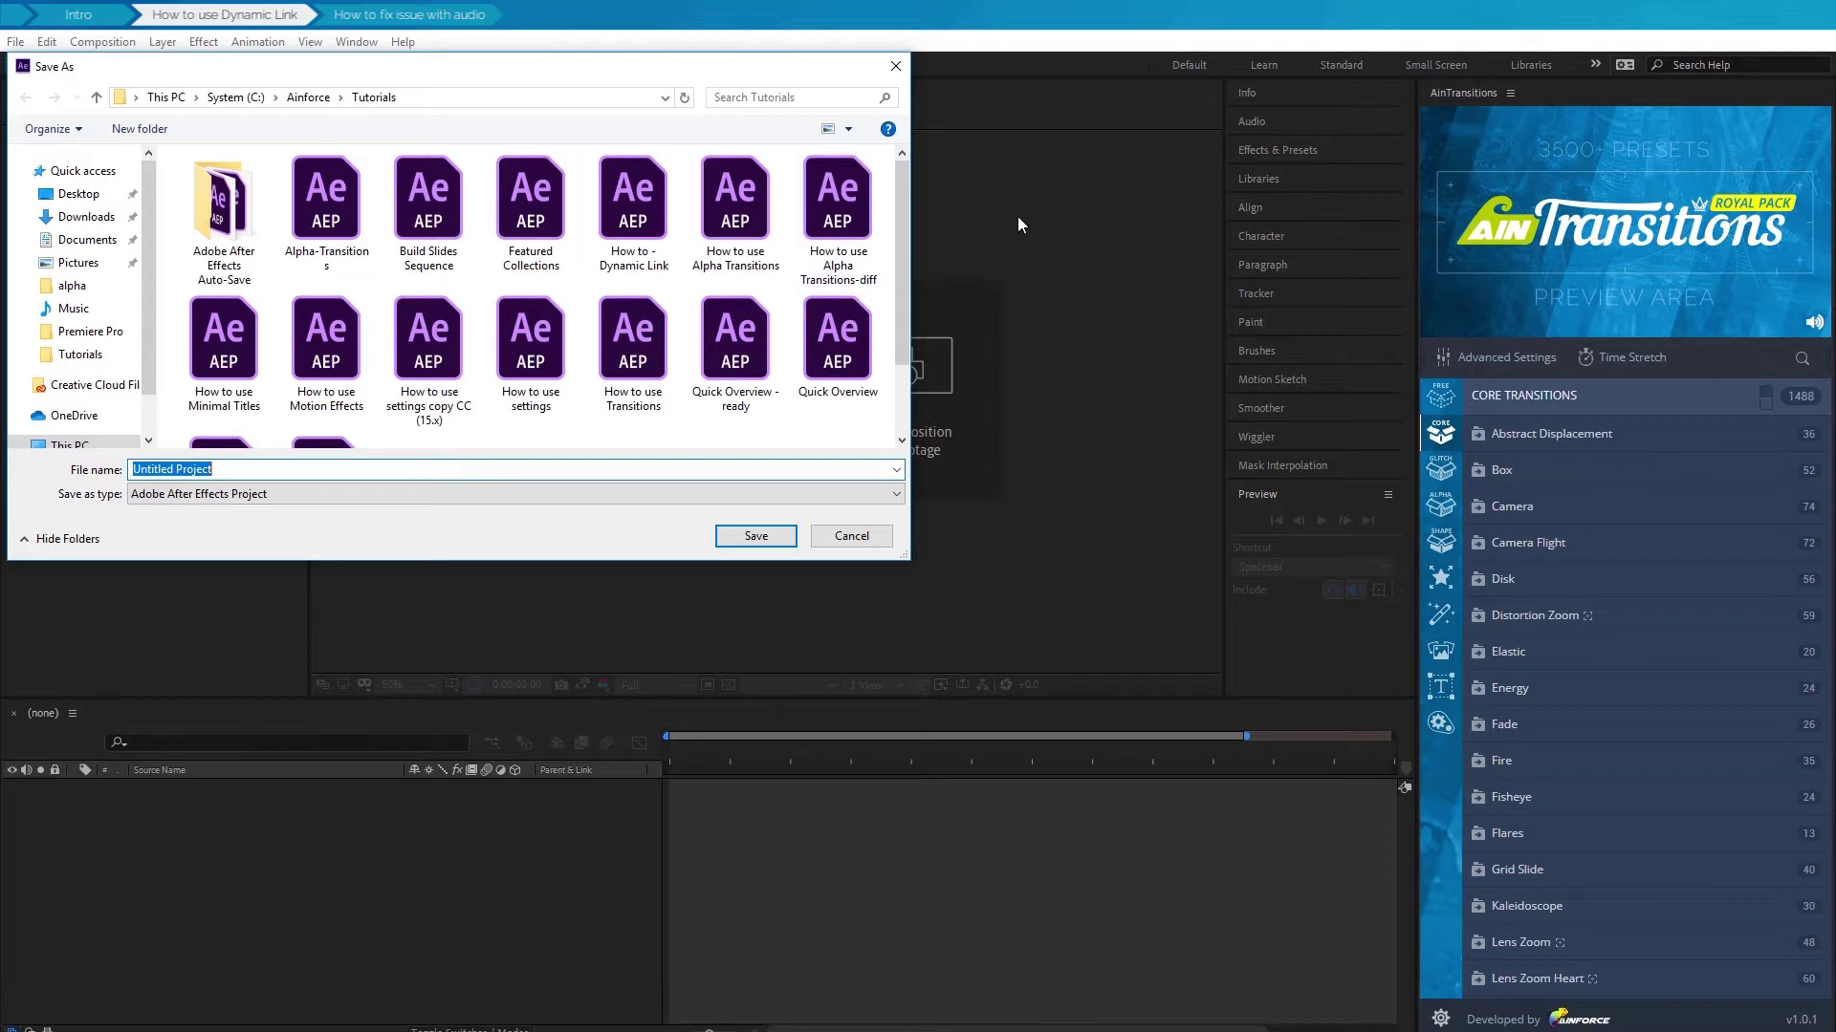
Save the After Effects project as 'Demo Dynamic Link AE' in the Ainforce > Premiere Pro folder
{"action": "left_click", "coordinate": [308, 96]}
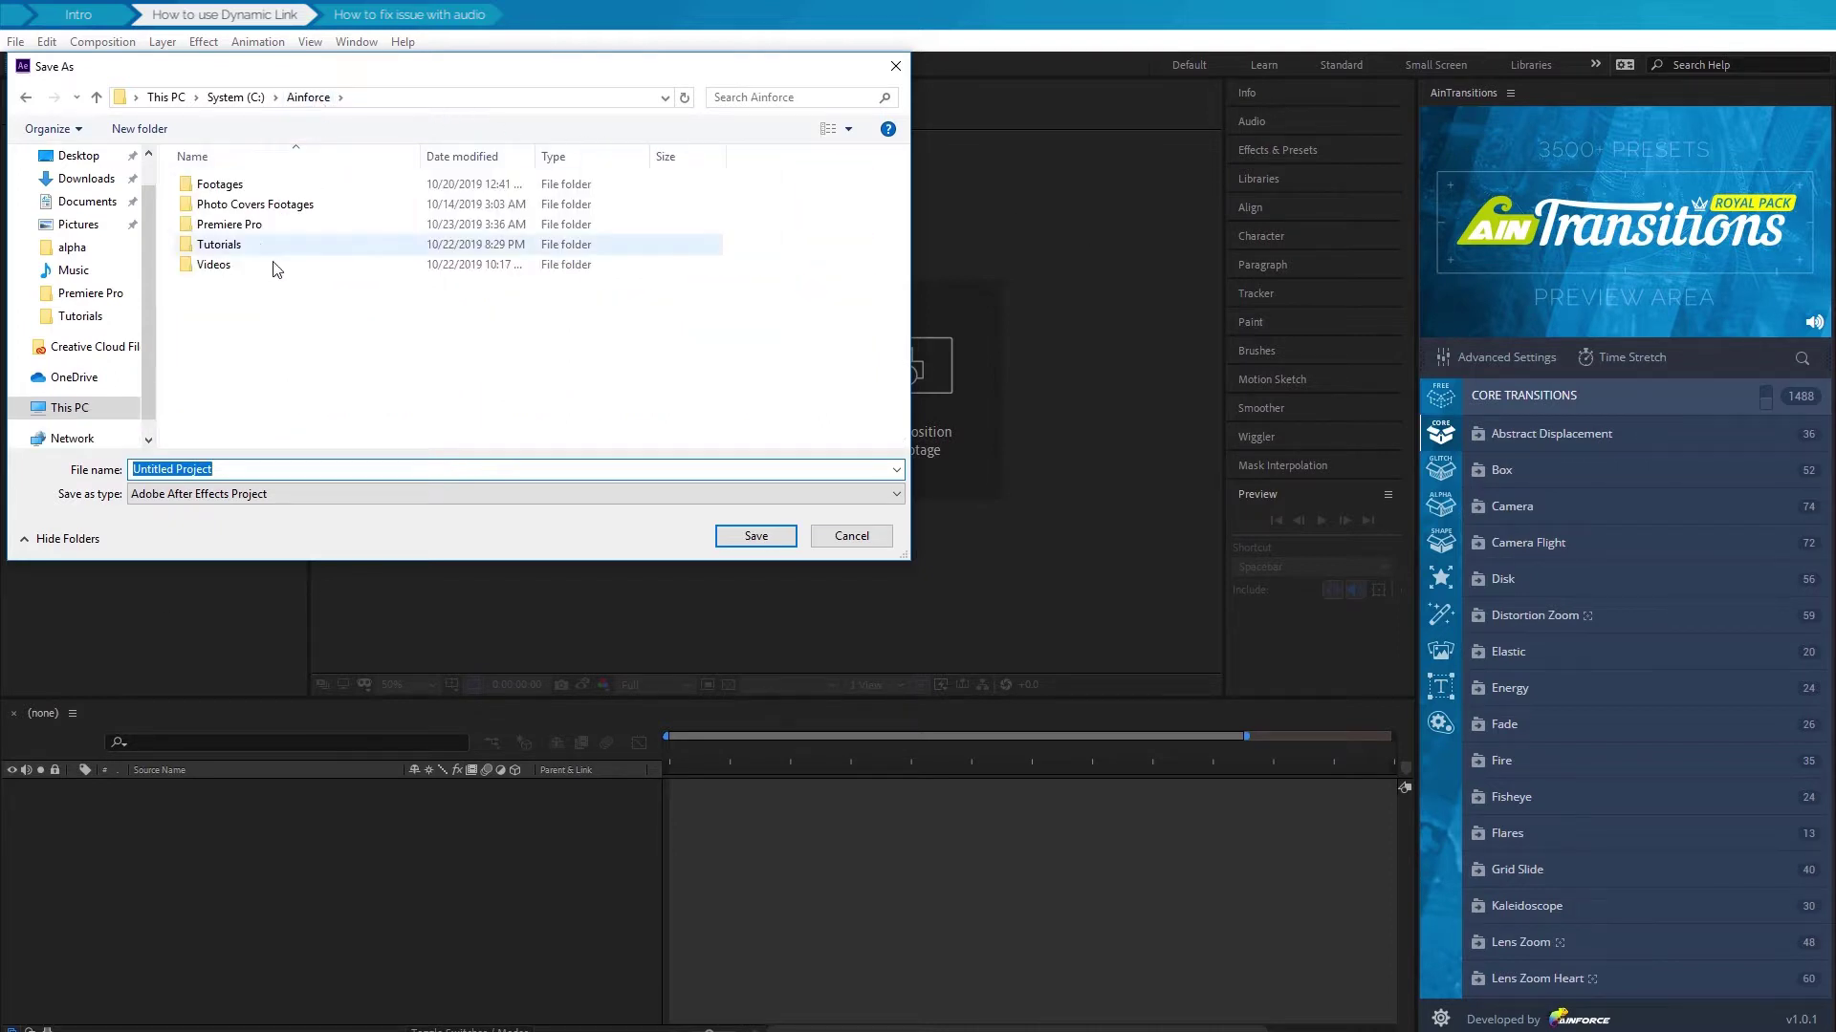
{"action": "double_click", "coordinate": [229, 225]}
{"action": "type", "text": "Demo Dynamic Link"}
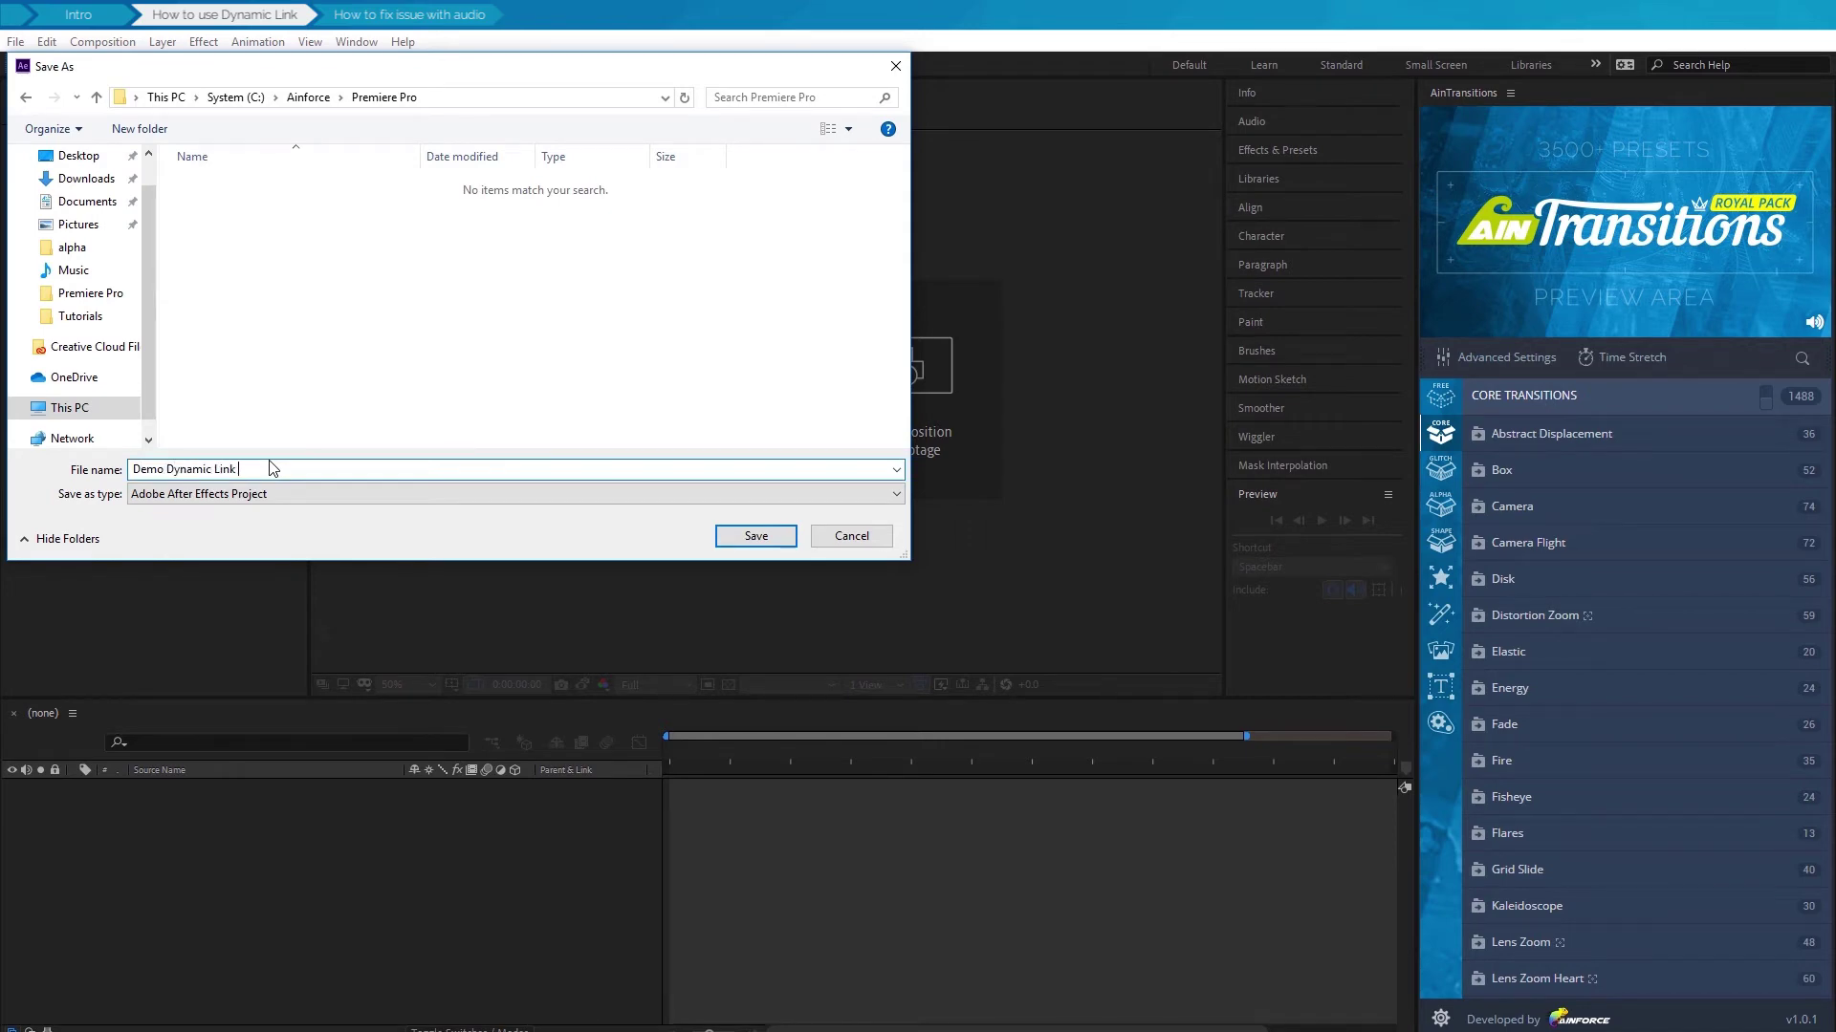
{"action": "type", "text": " AE"}
{"action": "left_click", "coordinate": [751, 536]}
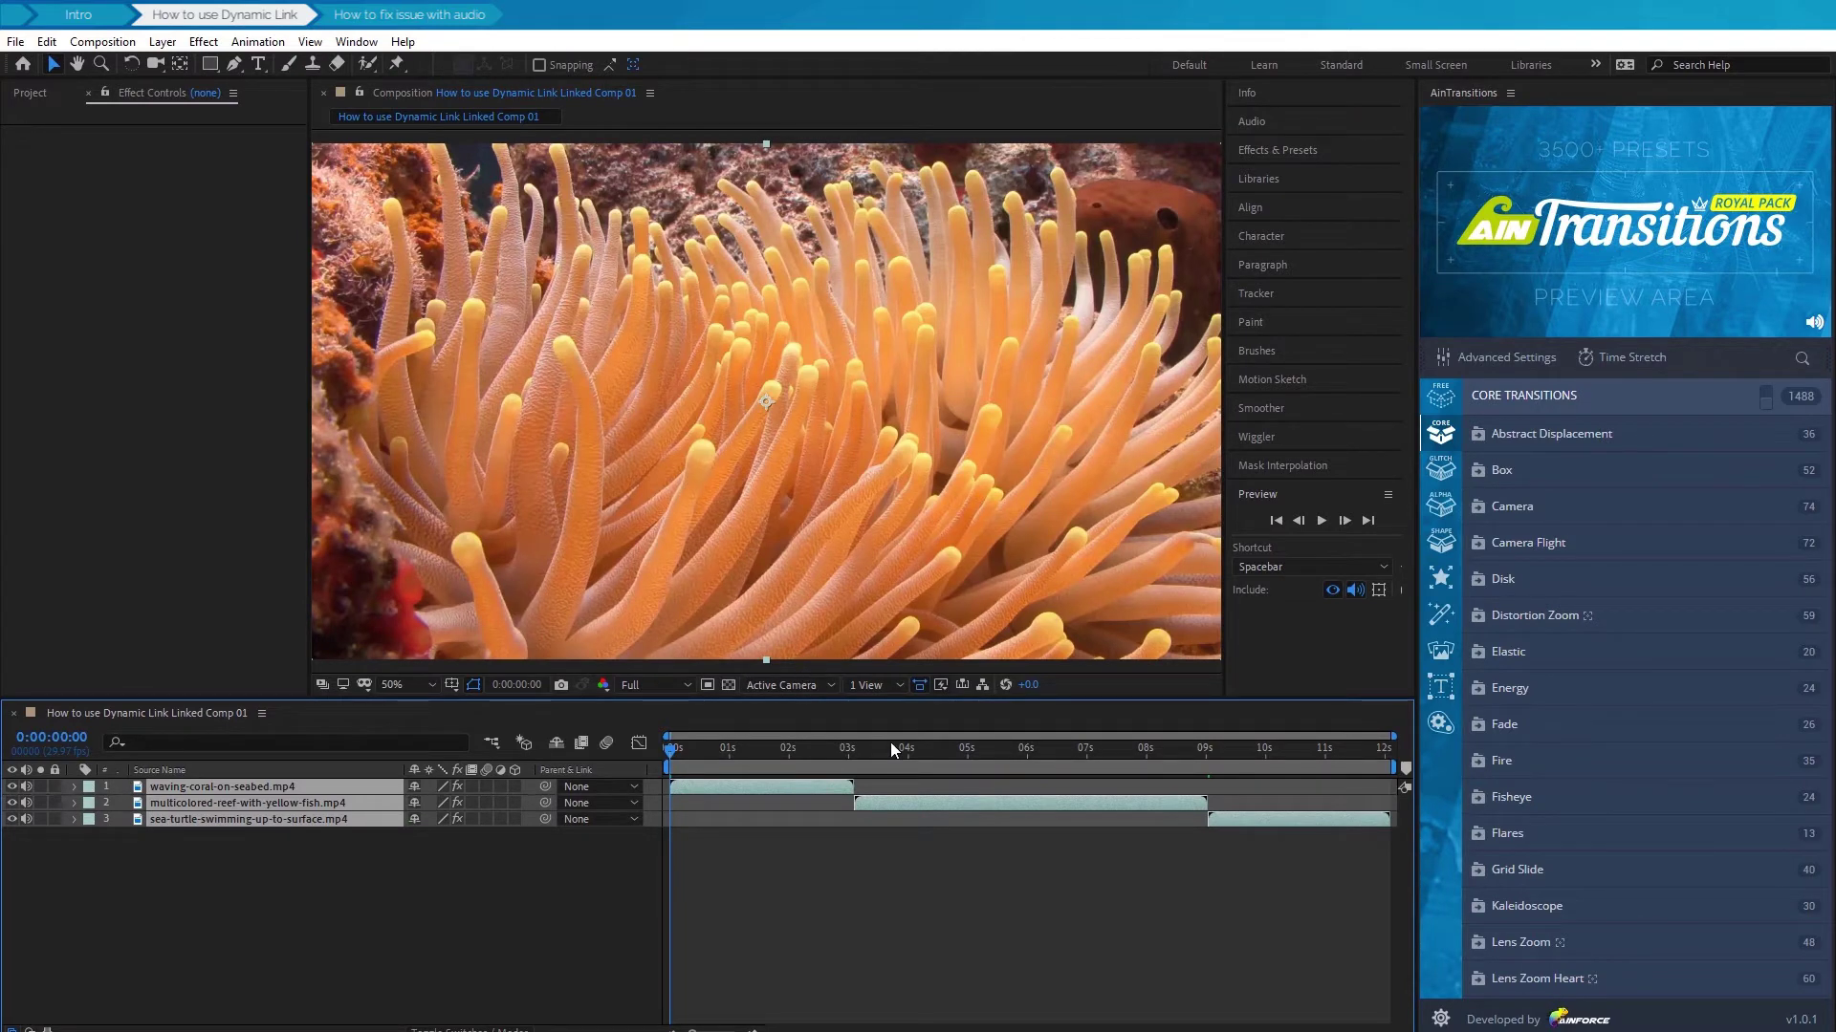
Reorder the layers so the turtle layer sits above the reef and coral layers
{"action": "left_click", "coordinate": [638, 898]}
{"action": "left_click", "coordinate": [335, 805]}
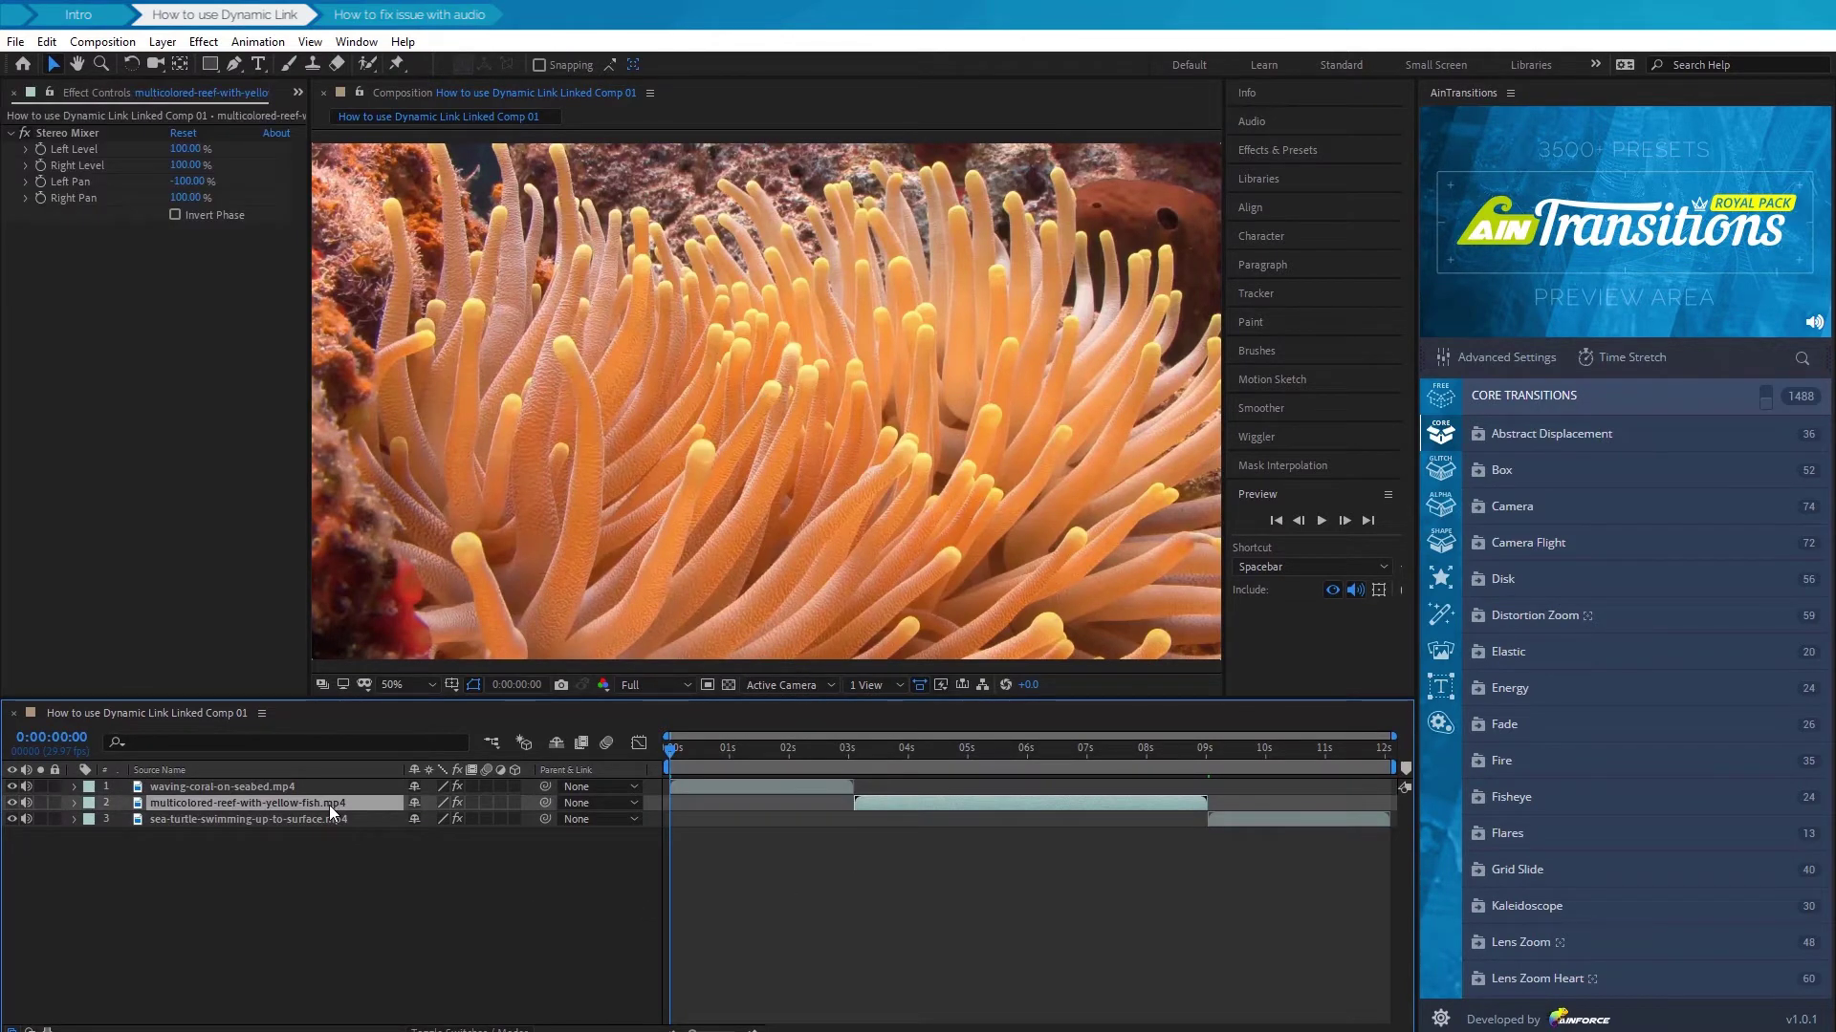
{"action": "left_click_drag", "start_coordinate": [323, 805], "coordinate": [273, 826]}
{"action": "left_click", "coordinate": [274, 788]}
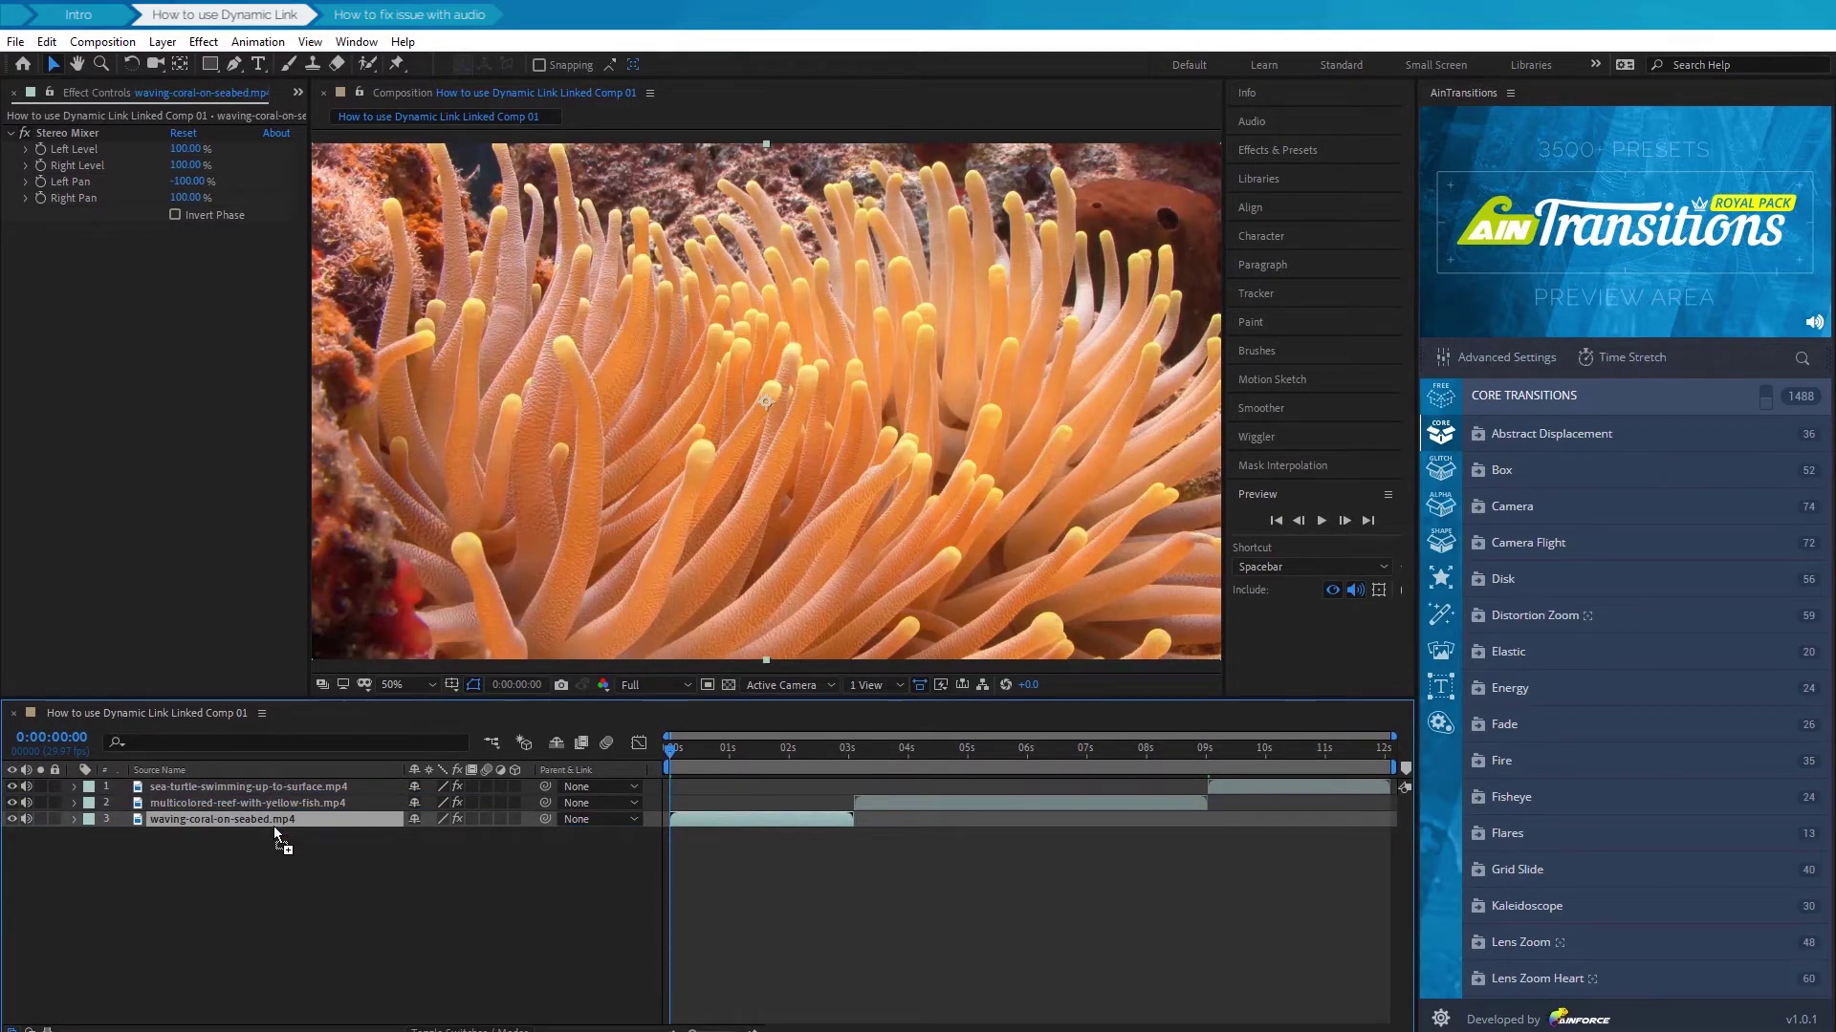
Apply the AinTransitions Alpha > Clock > Double Side Right transition to the reef layer
{"action": "left_click", "coordinate": [1113, 803]}
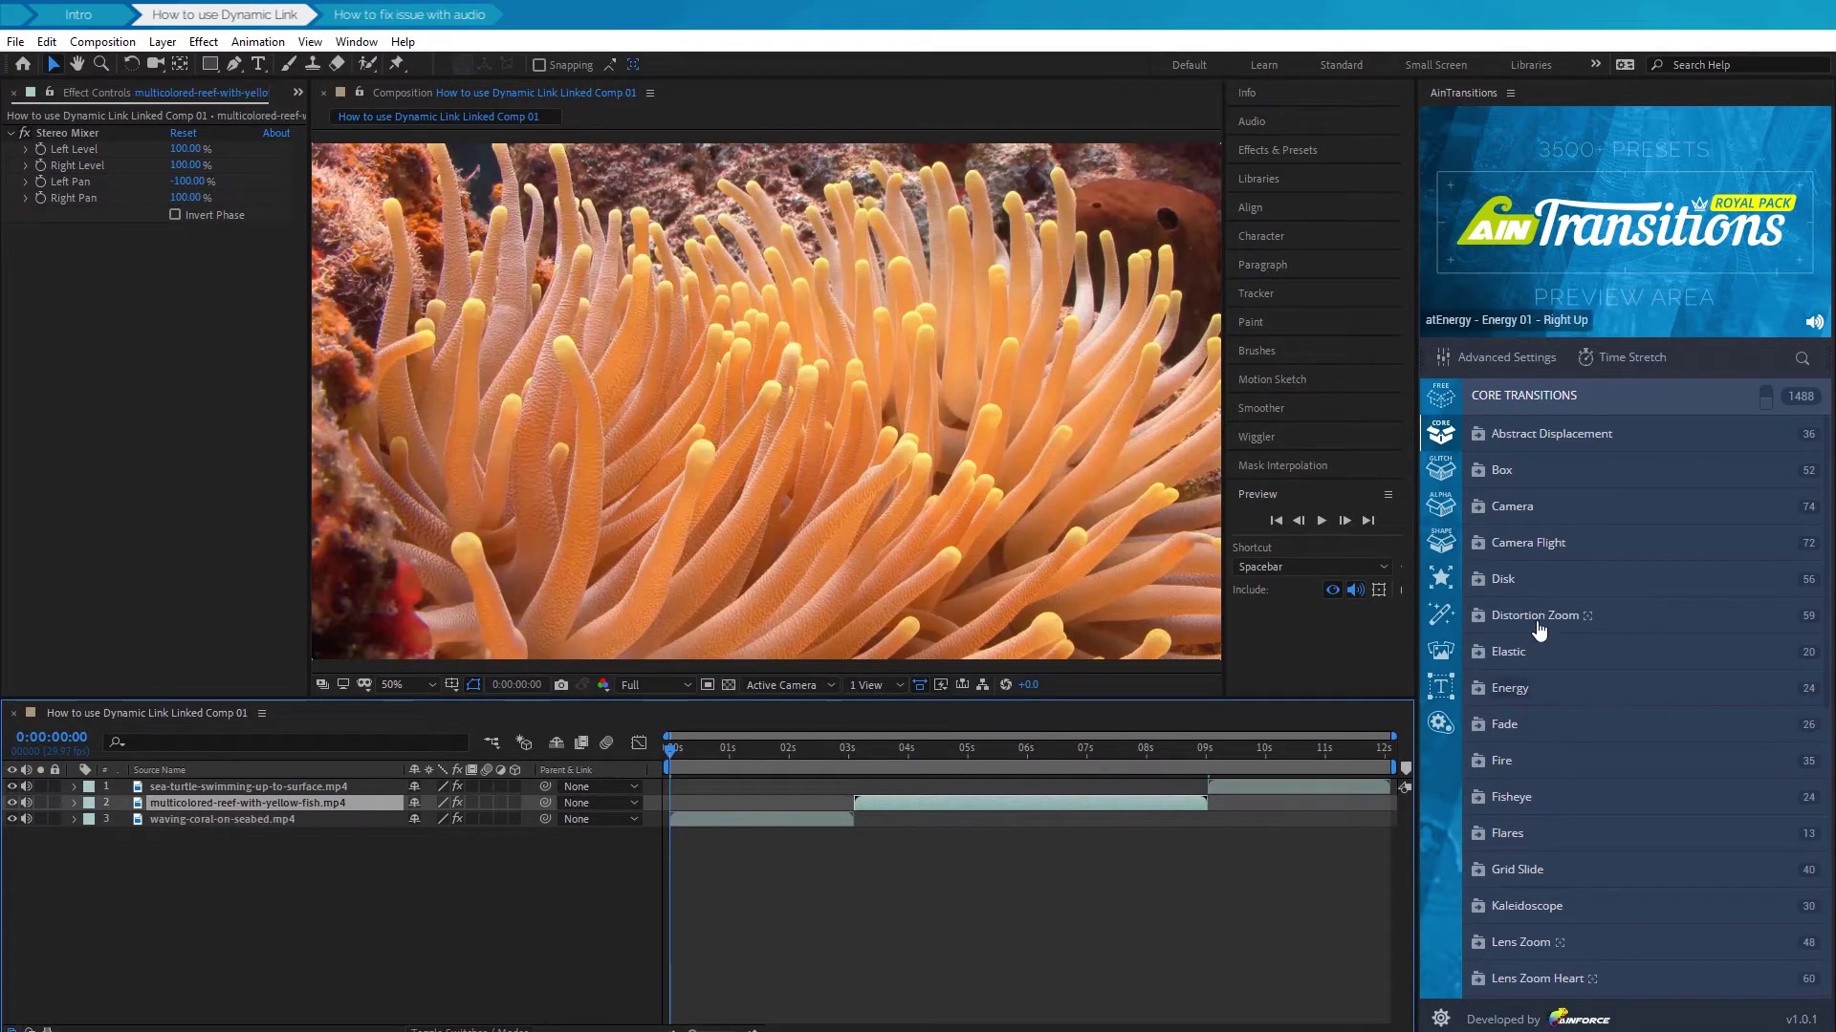
{"action": "left_click", "coordinate": [1437, 505]}
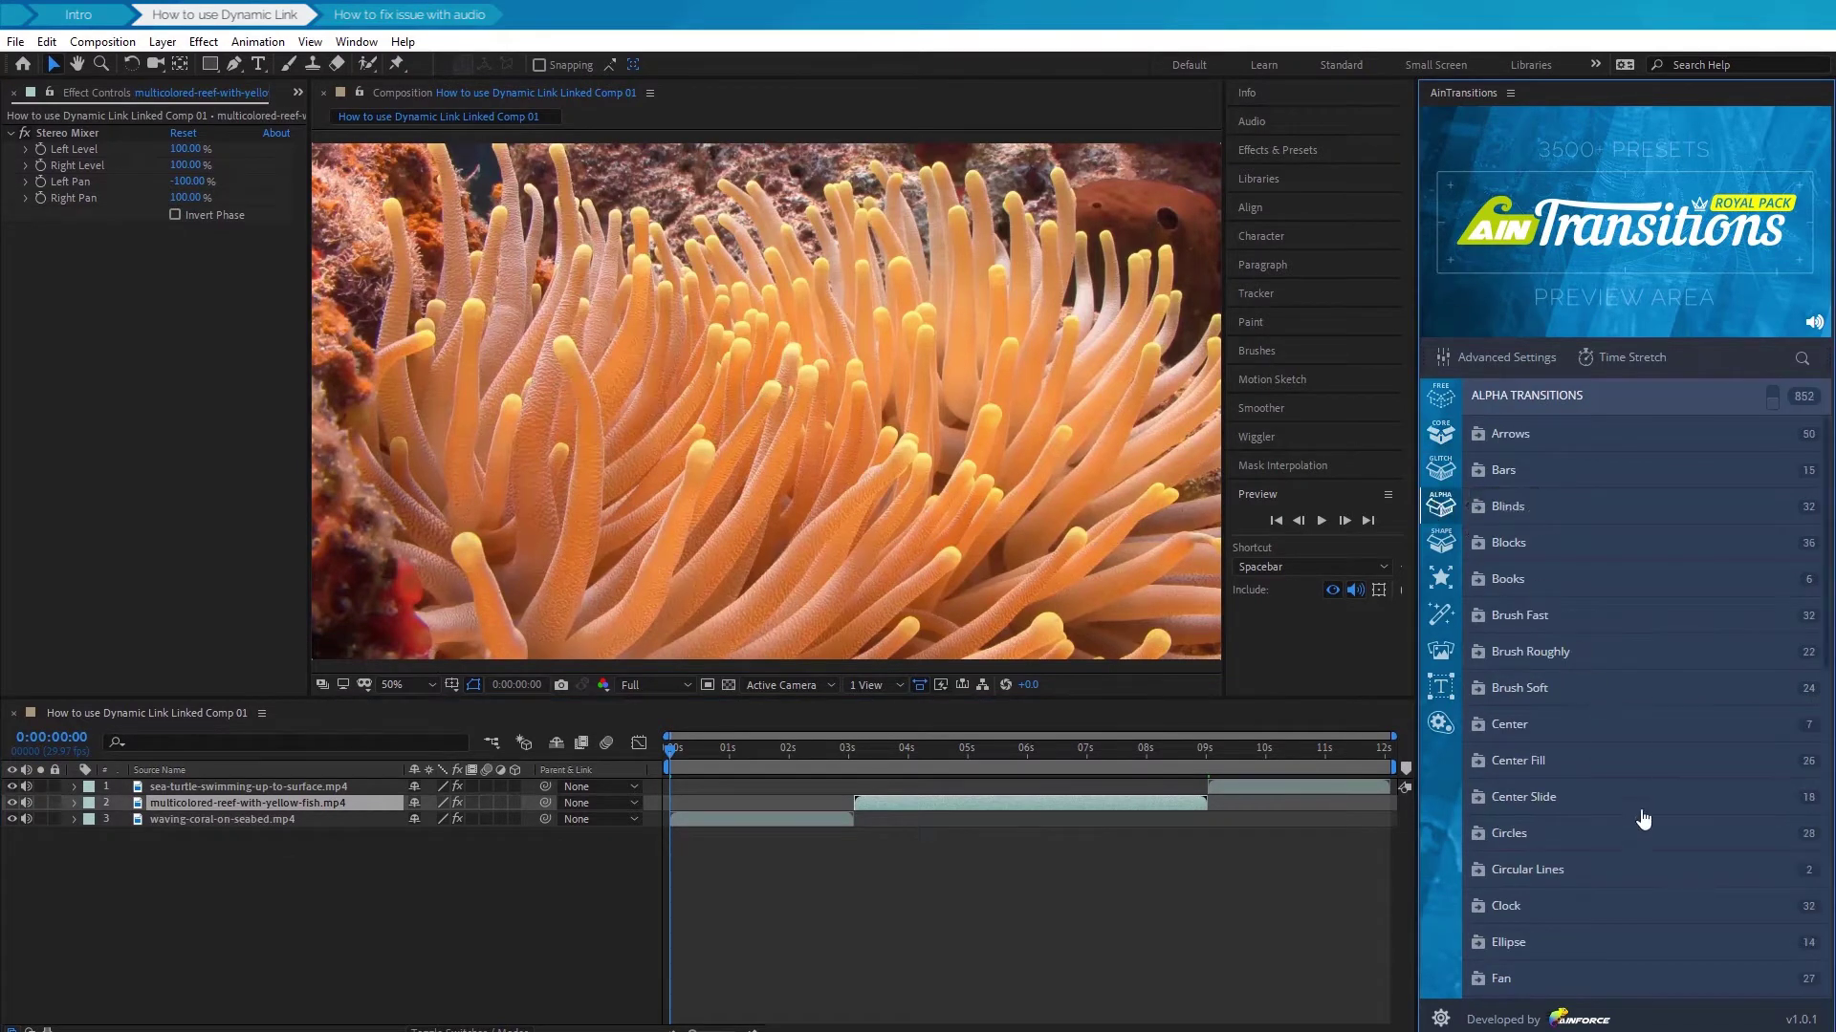
{"action": "left_click", "coordinate": [1572, 908]}
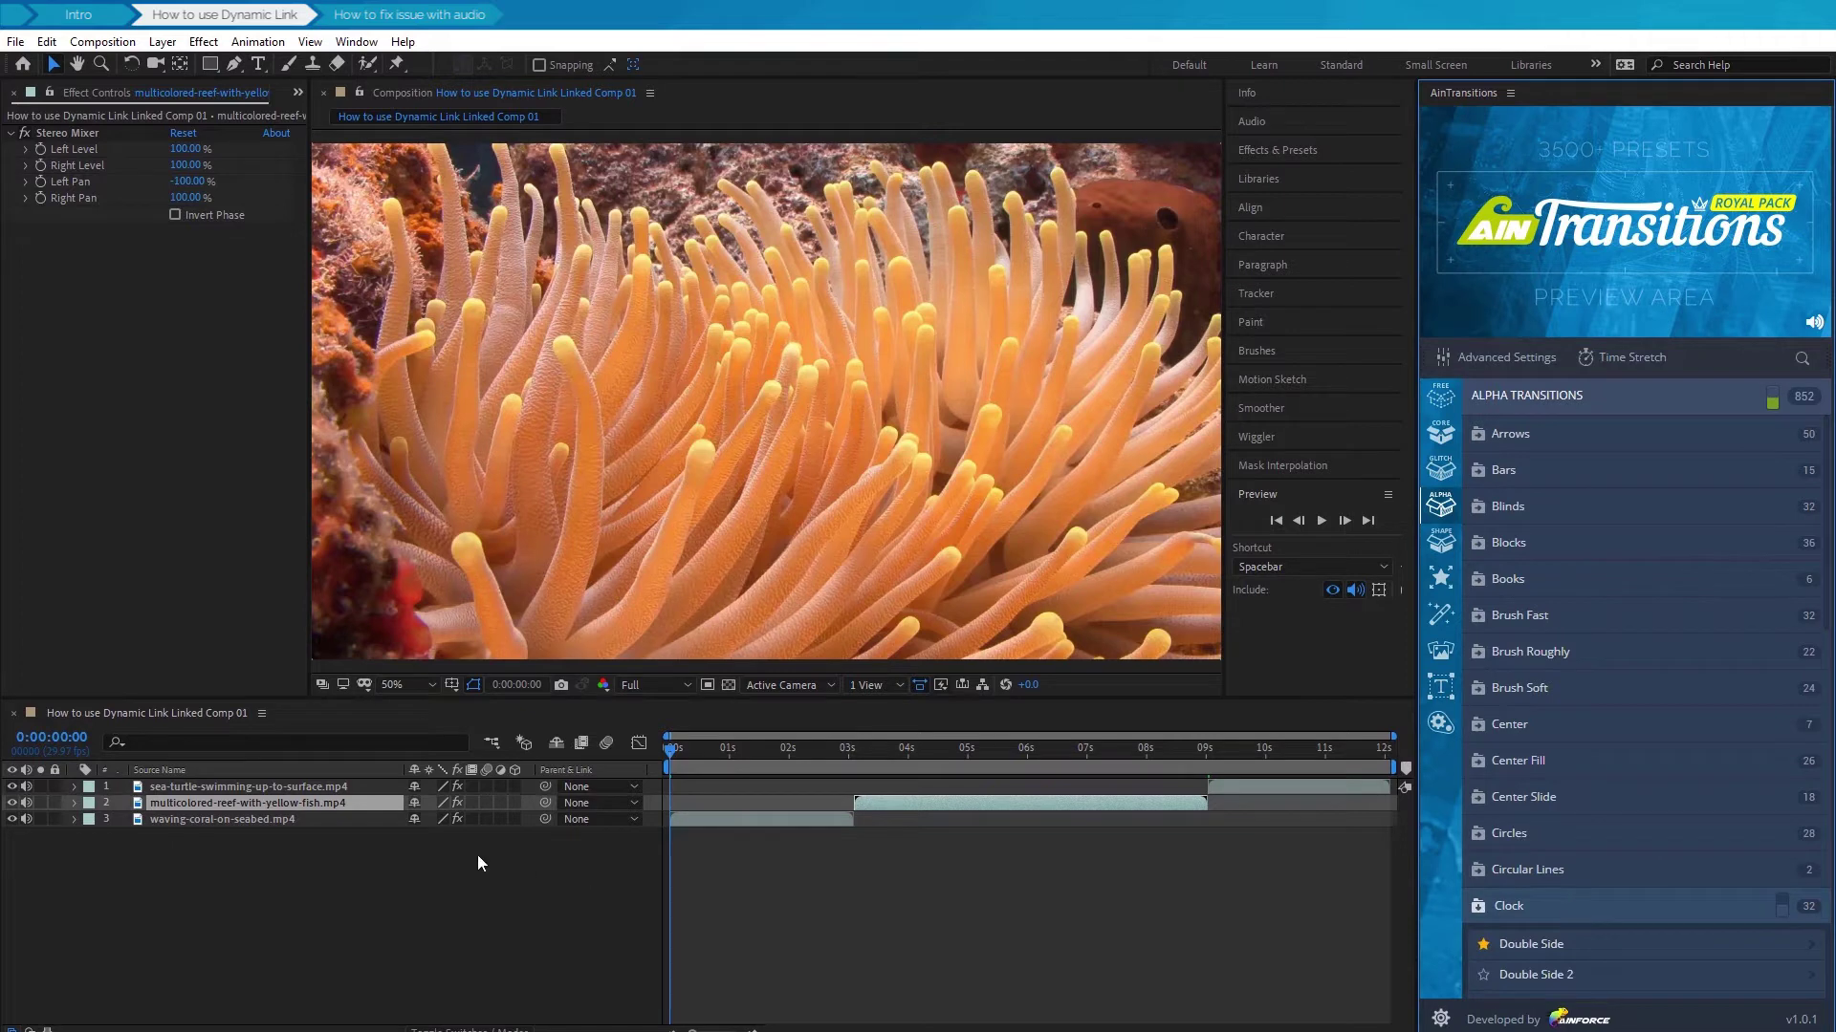
{"action": "left_click", "coordinate": [362, 812]}
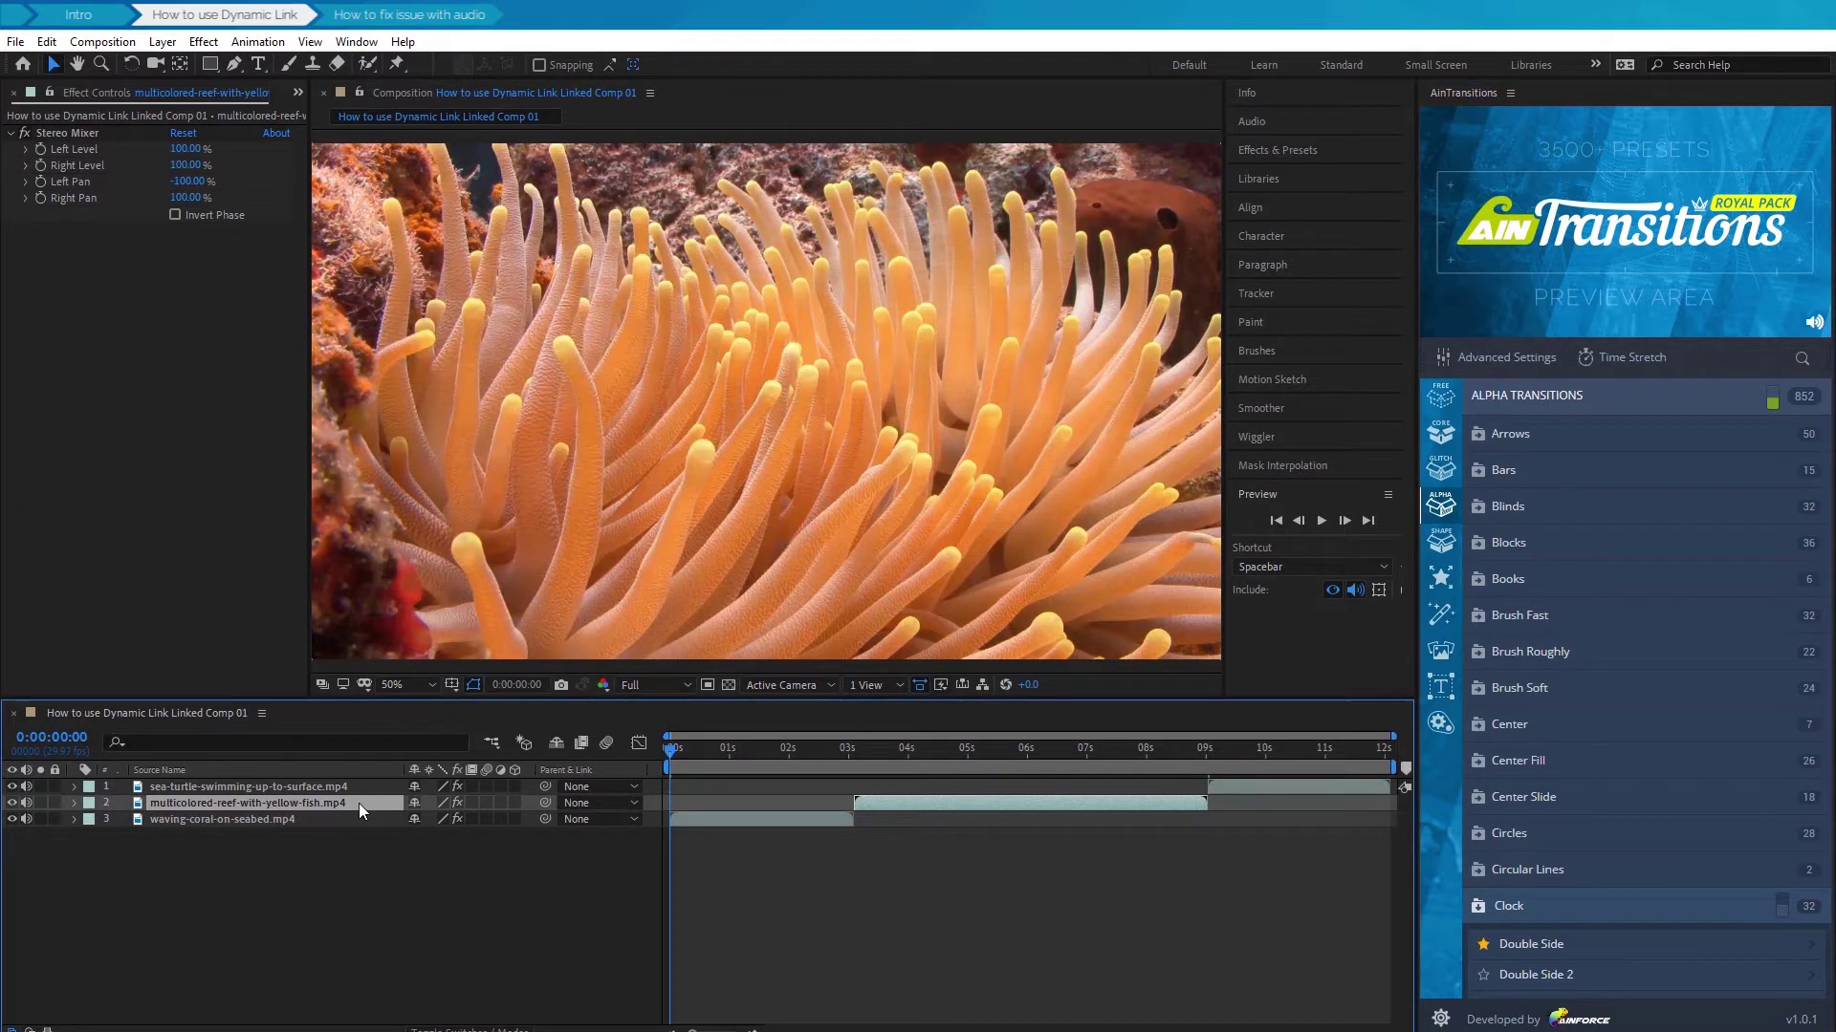
{"action": "scroll", "coordinate": [1630, 765], "scroll_direction": "down", "scroll_amount": 3}
{"action": "left_click", "coordinate": [1626, 824]}
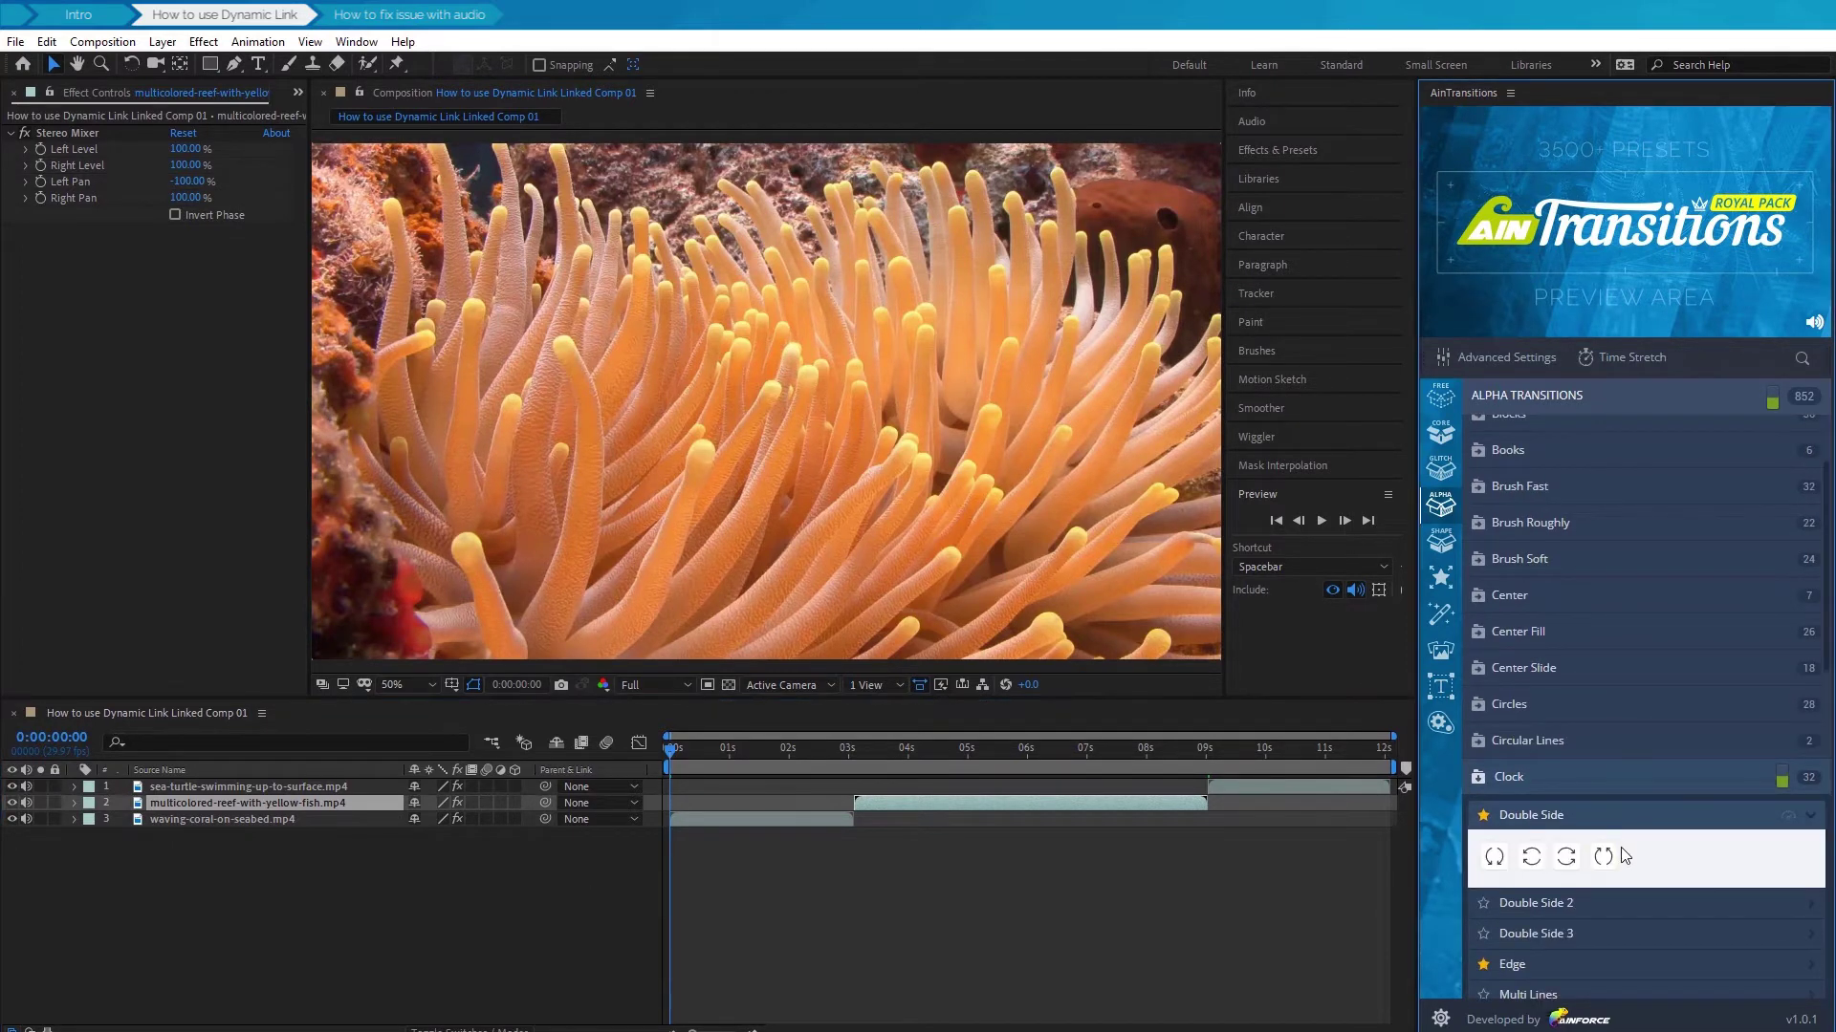
{"action": "left_click", "coordinate": [1566, 858]}
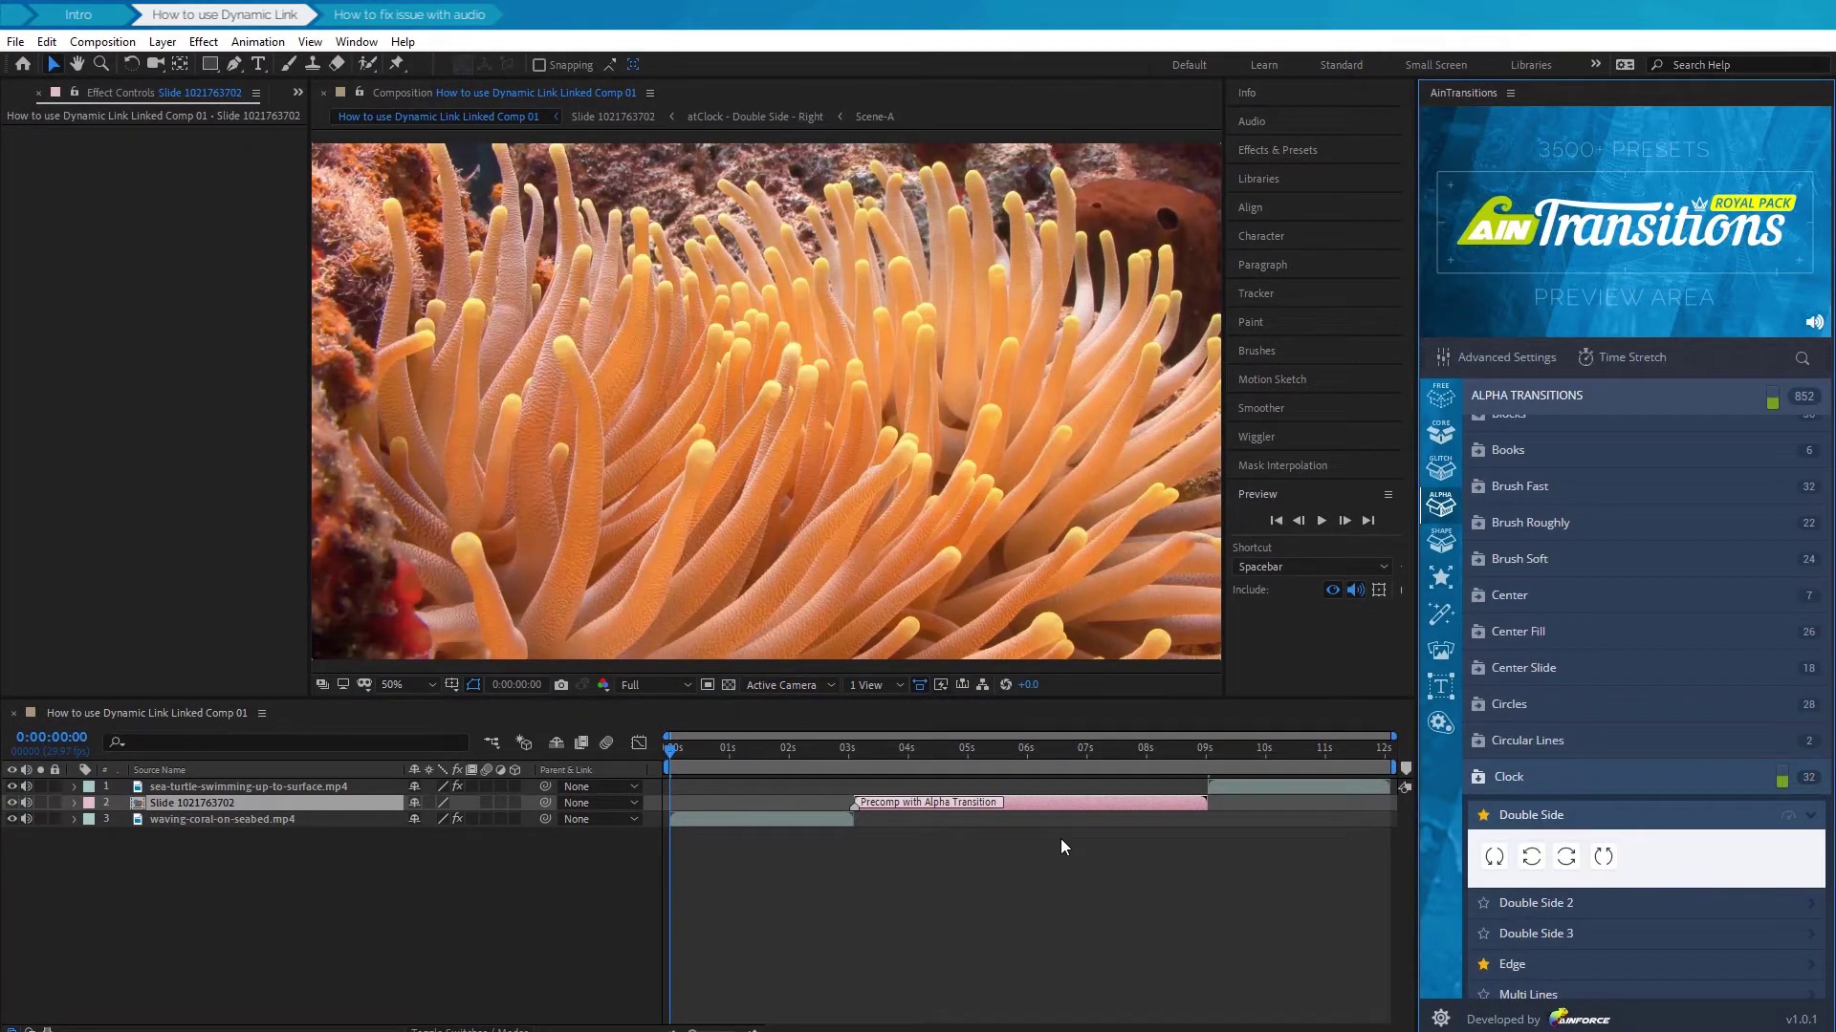
{"action": "left_click", "coordinate": [321, 820]}
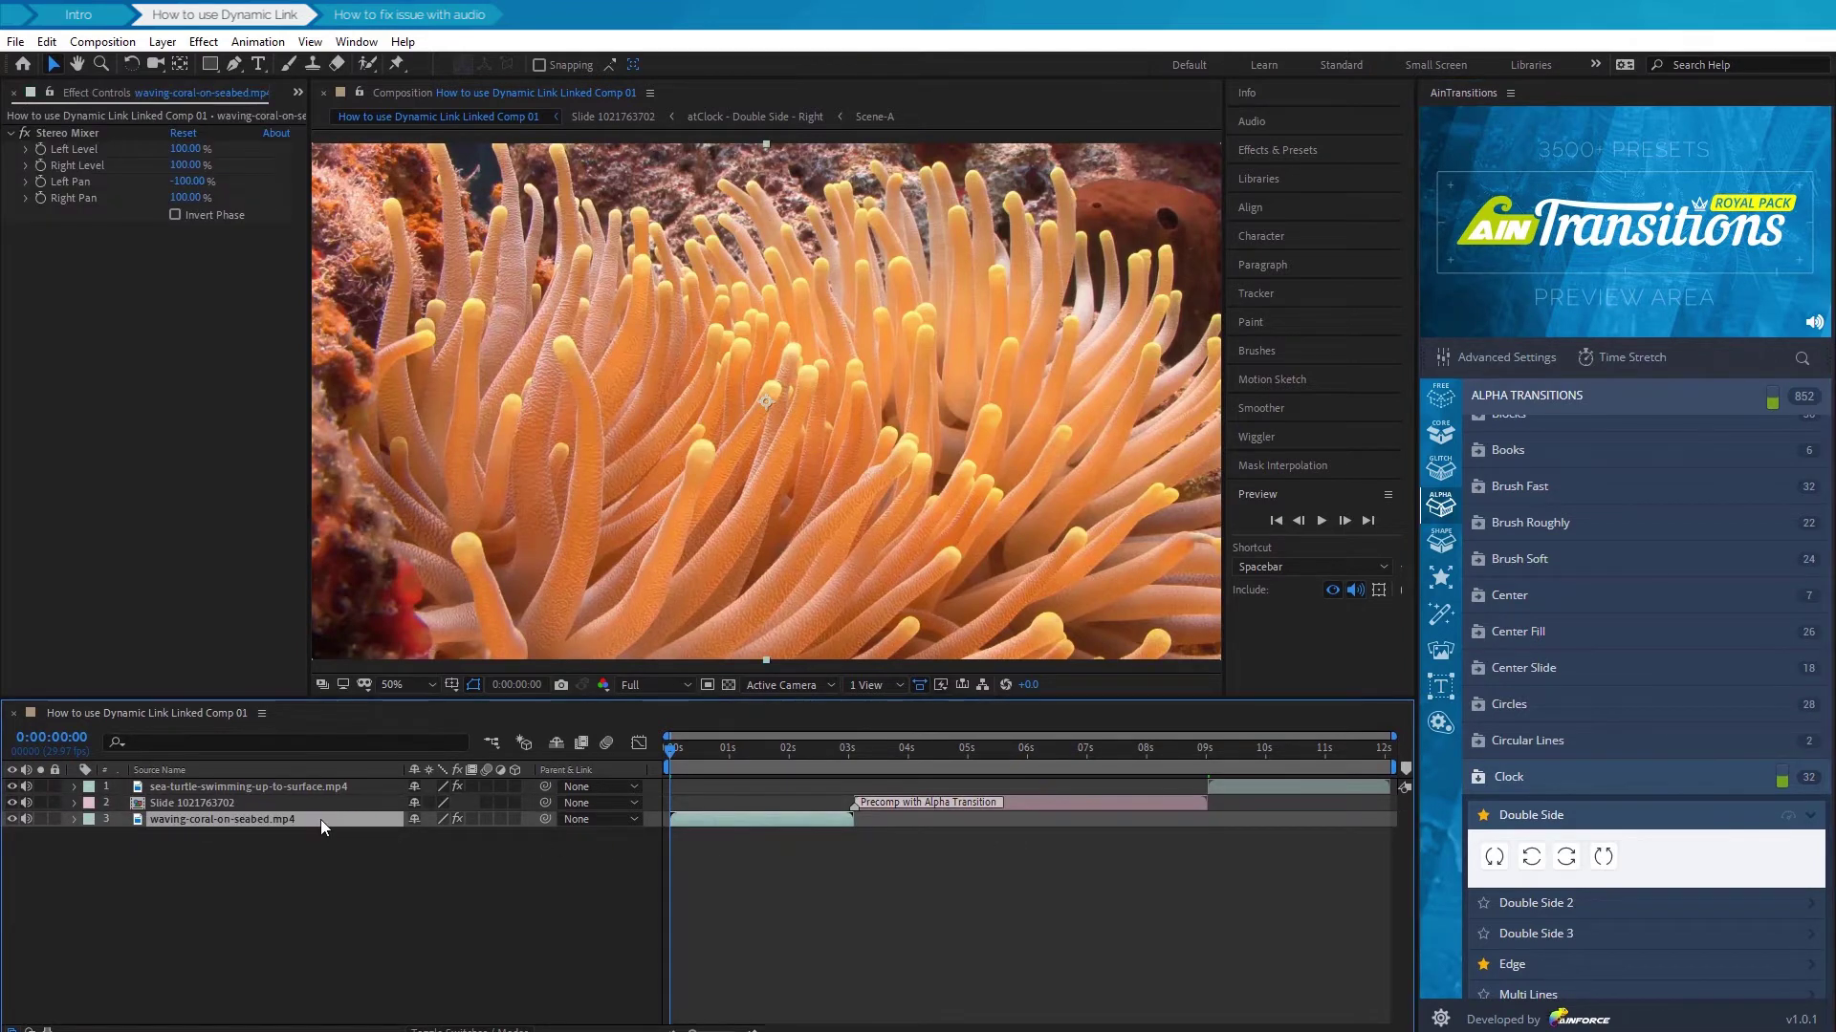
Duplicate the coral layer, shift the copy to about 03s, and set preview resolution to Half
{"action": "left_click", "coordinate": [46, 41]}
{"action": "left_click", "coordinate": [148, 290]}
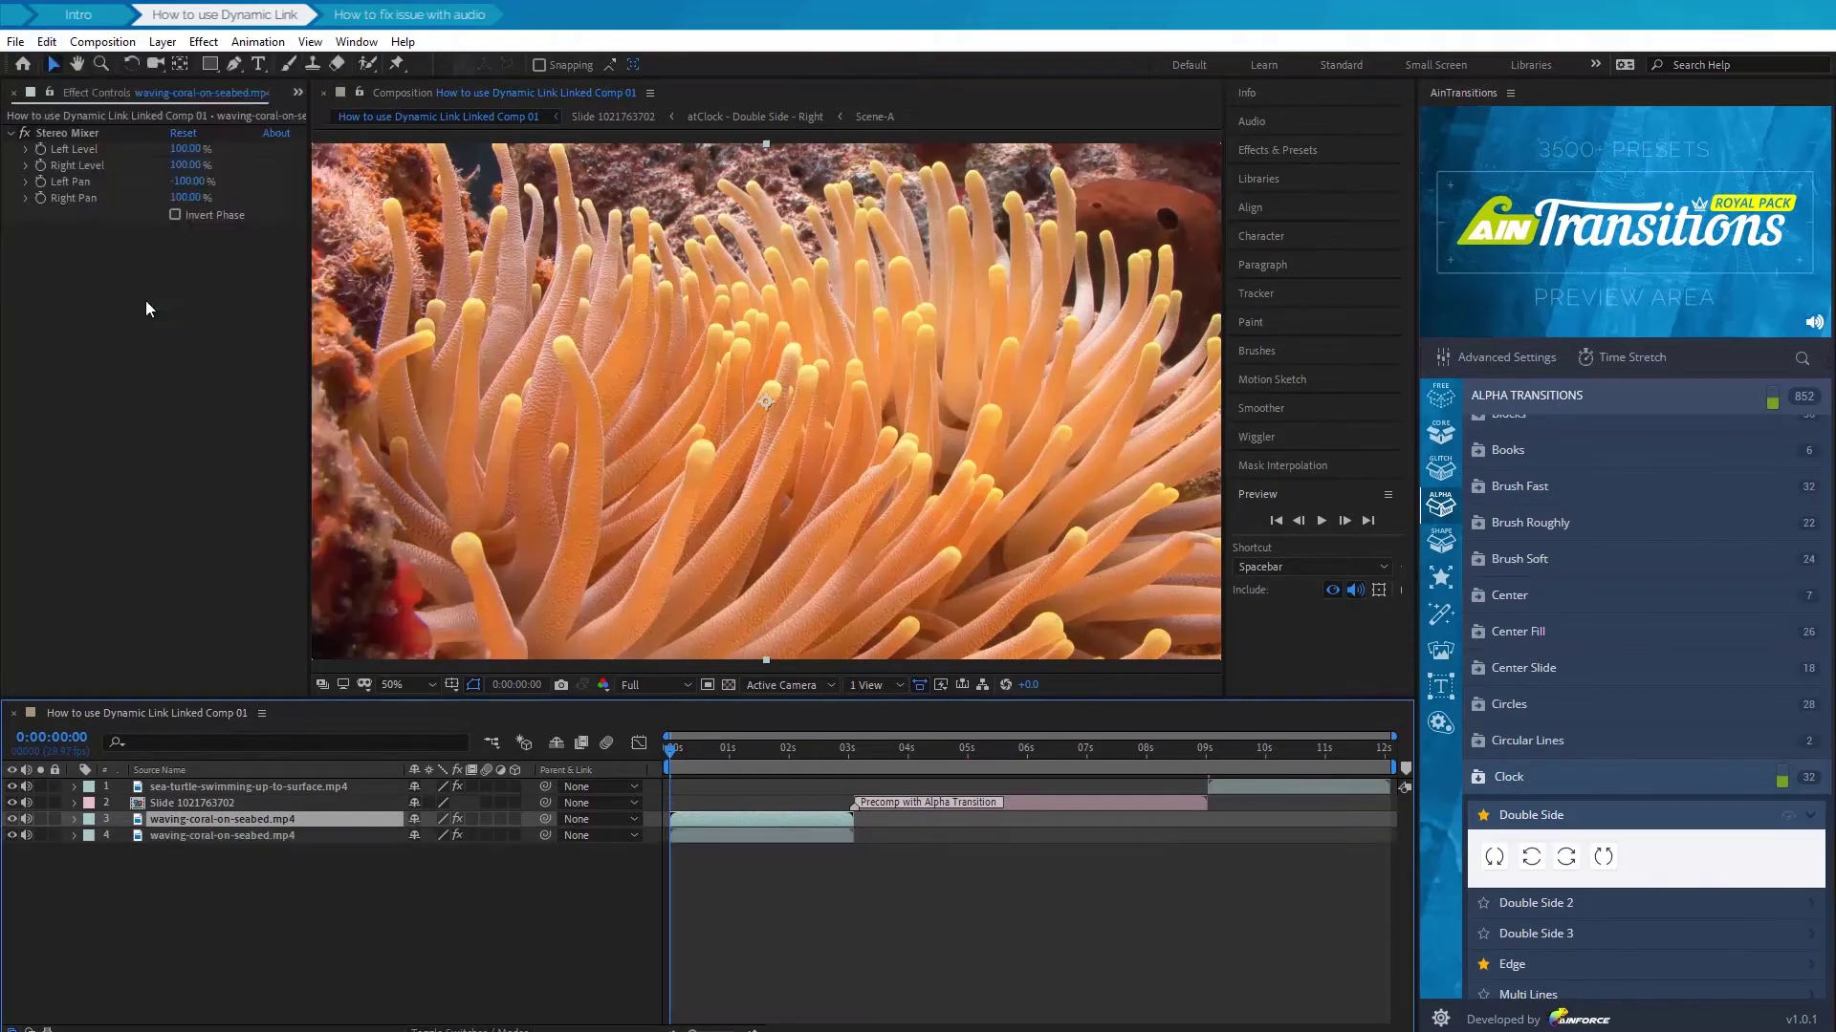
{"action": "left_click_drag", "start_coordinate": [748, 834], "coordinate": [945, 853]}
{"action": "left_click", "coordinate": [644, 684]}
{"action": "left_click", "coordinate": [669, 751]}
{"action": "left_click_drag", "start_coordinate": [827, 765], "coordinate": [1031, 831]}
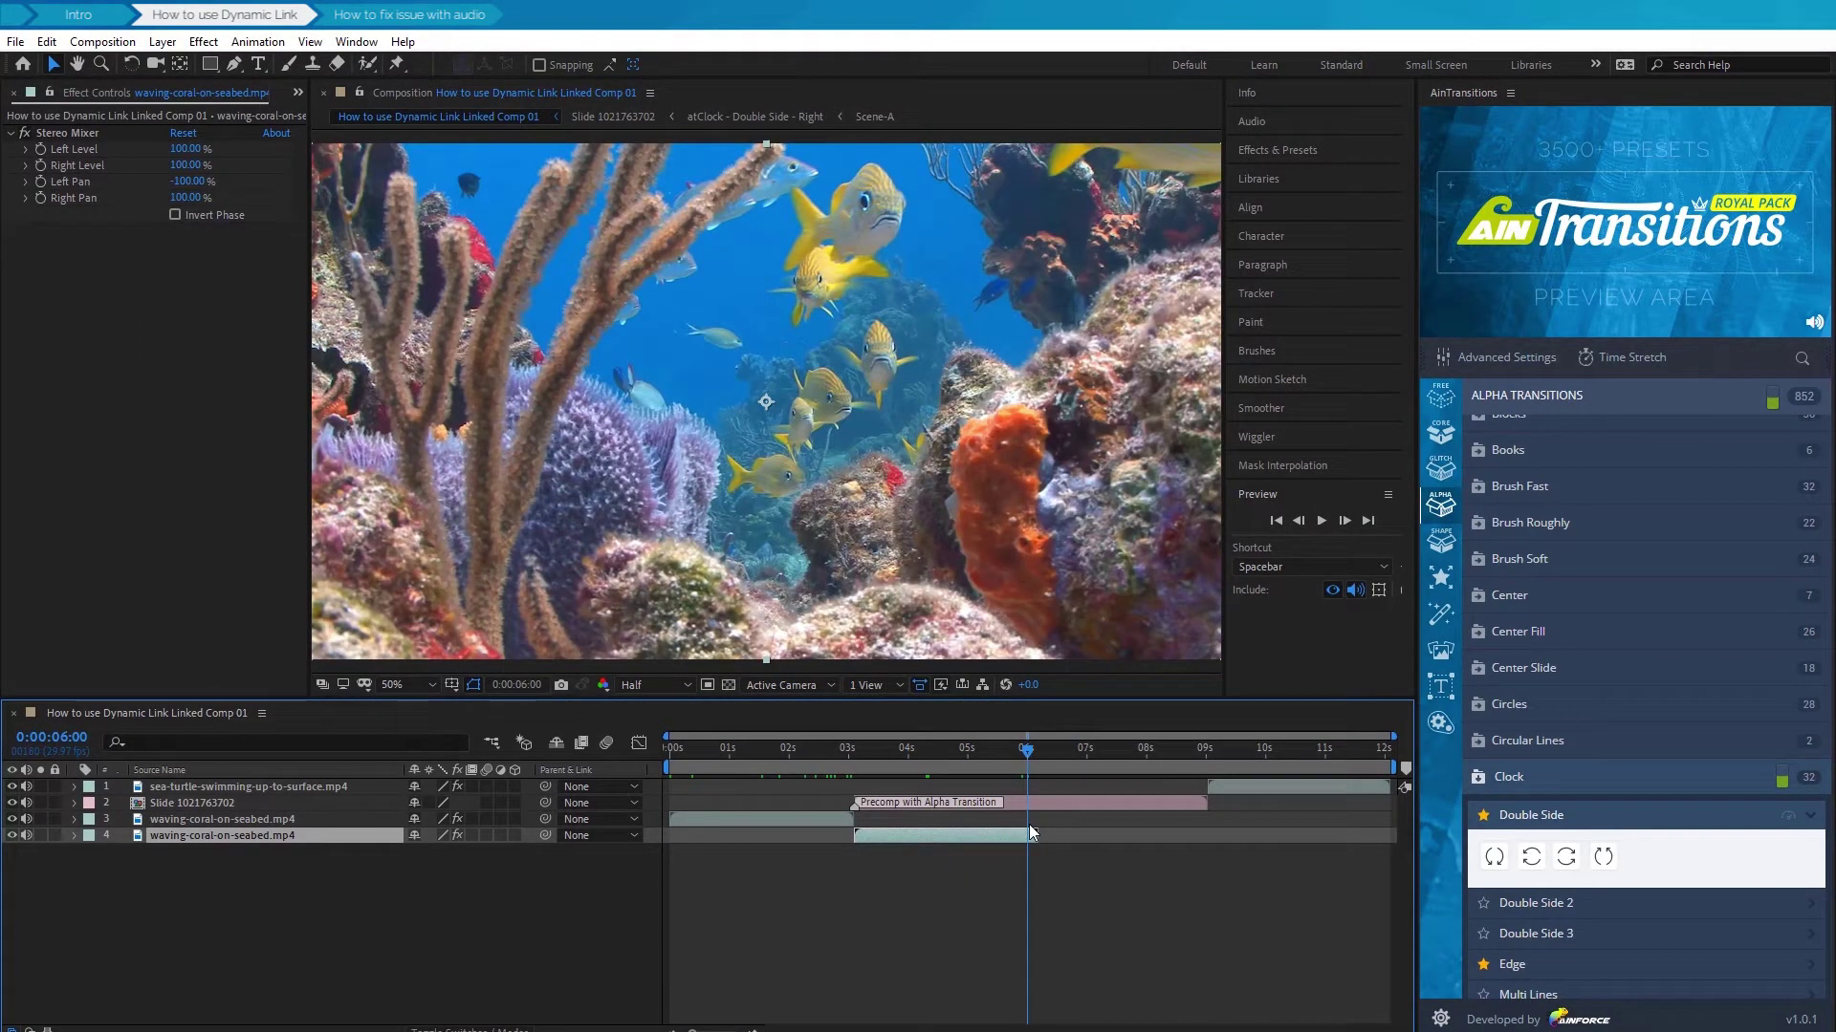
Apply the Core Disk > J Path B CW In transition to the turtle layer and save the project
{"action": "left_click", "coordinate": [1440, 432]}
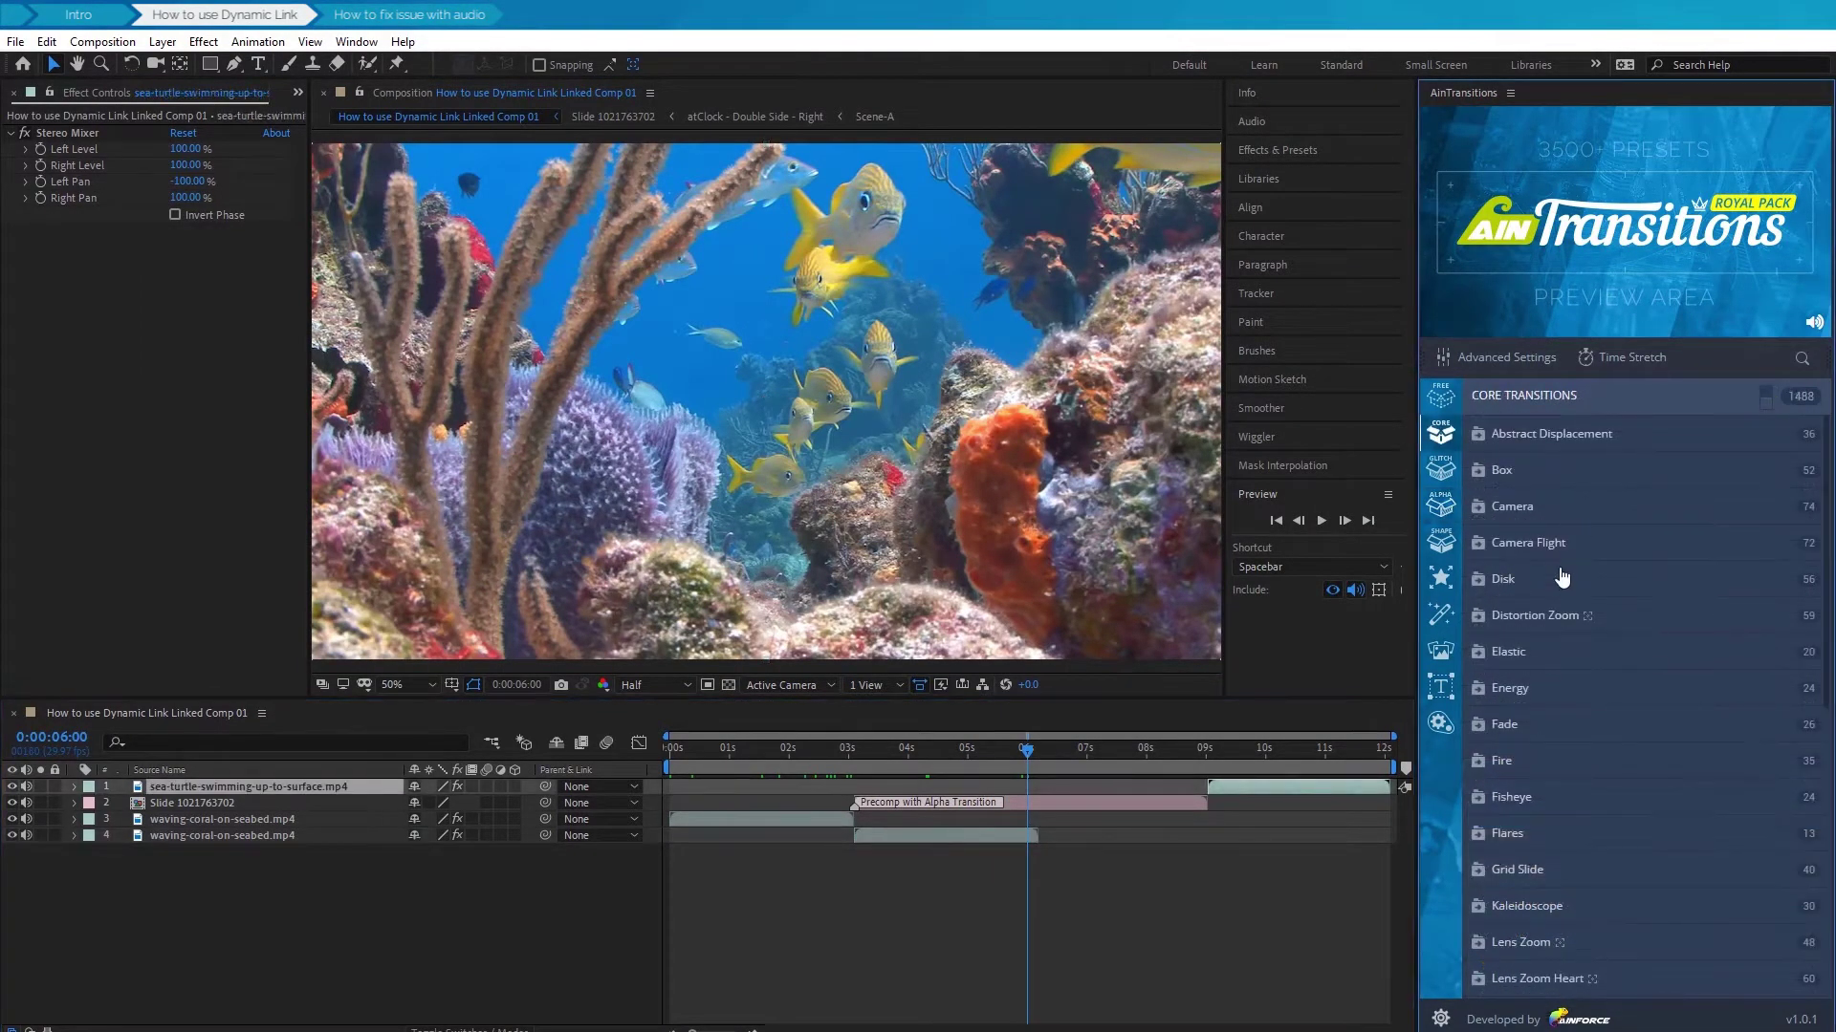
{"action": "left_click", "coordinate": [1553, 585]}
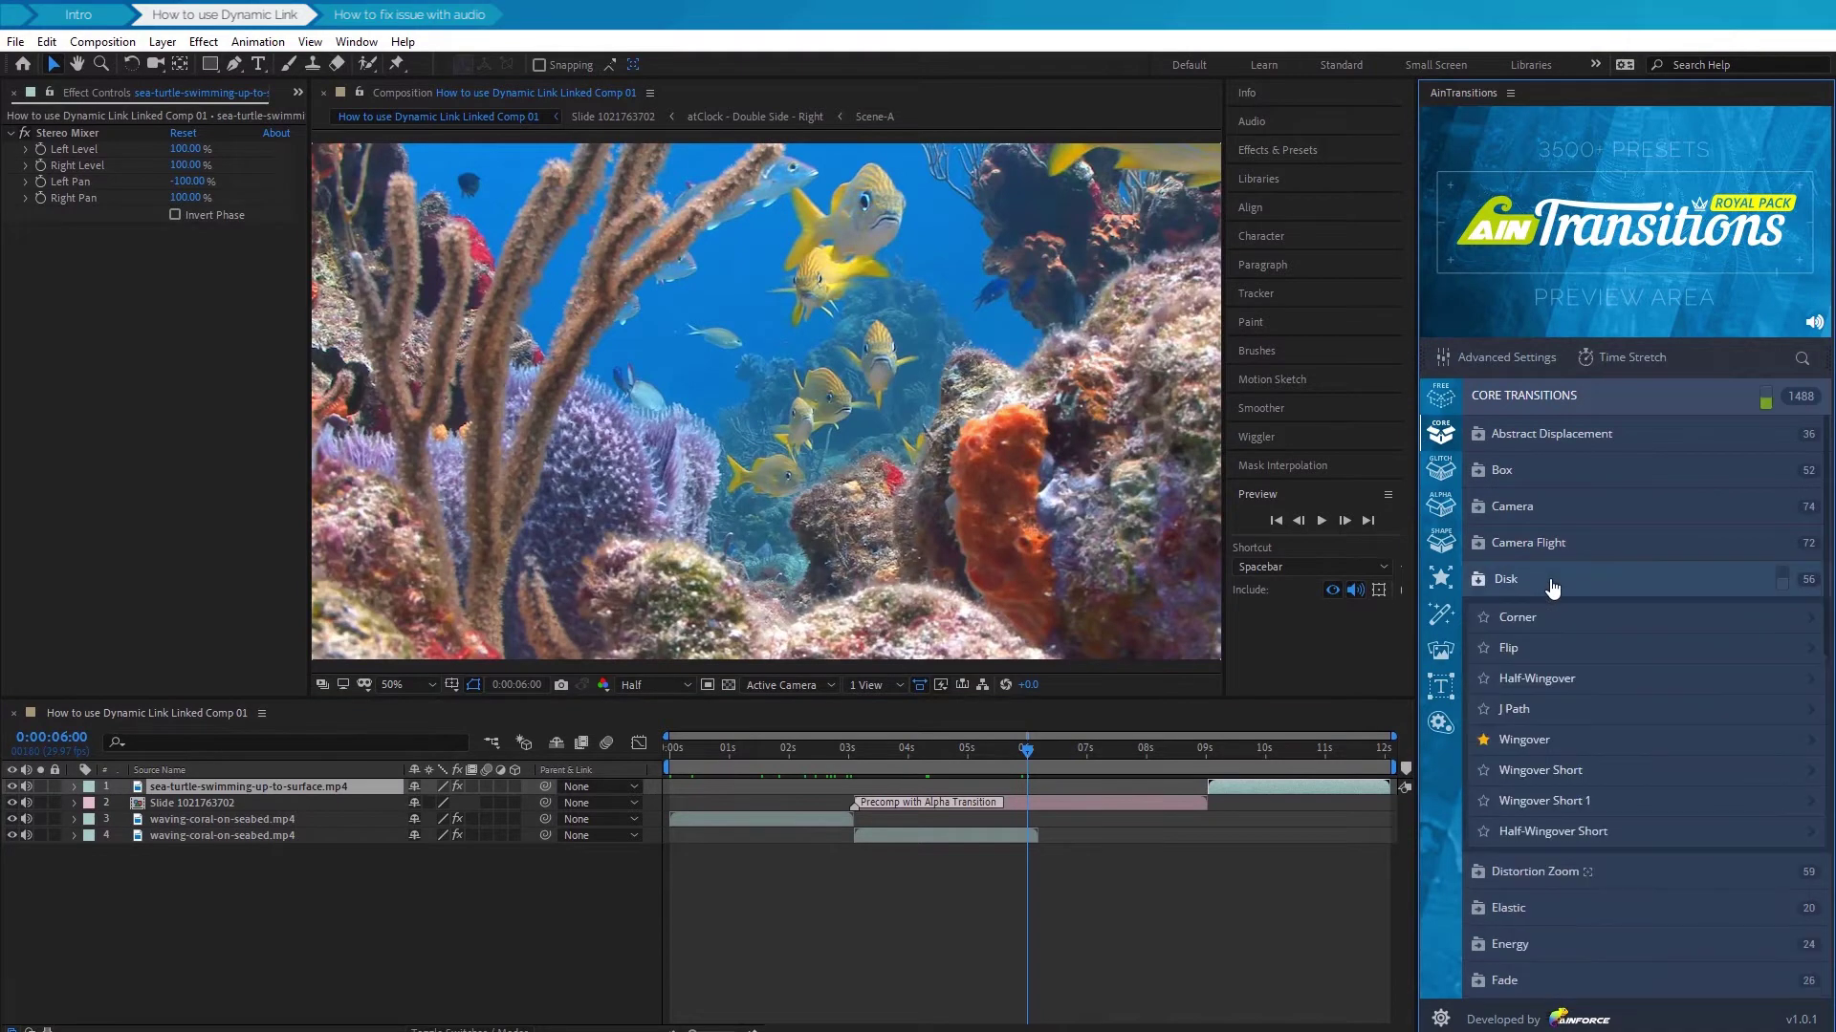
{"action": "left_click", "coordinate": [1572, 719]}
{"action": "mouse_move", "coordinate": [1564, 752]}
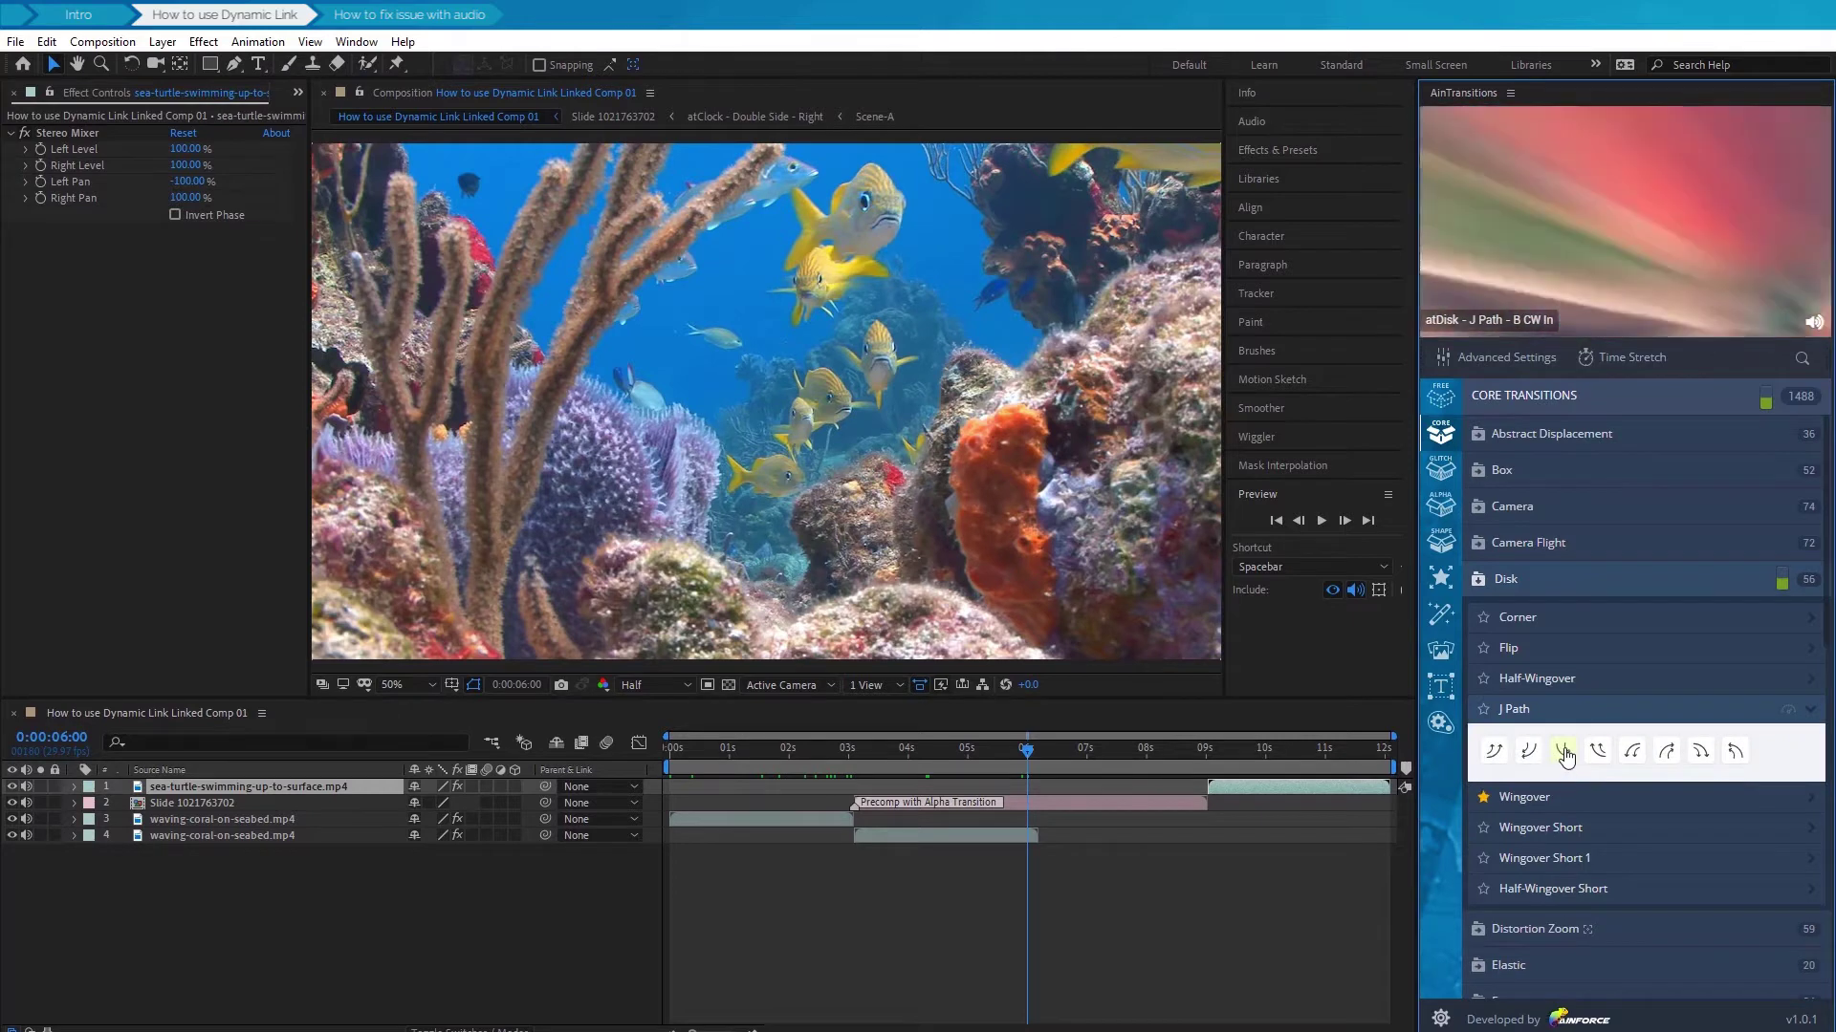
{"action": "left_click", "coordinate": [1564, 753]}
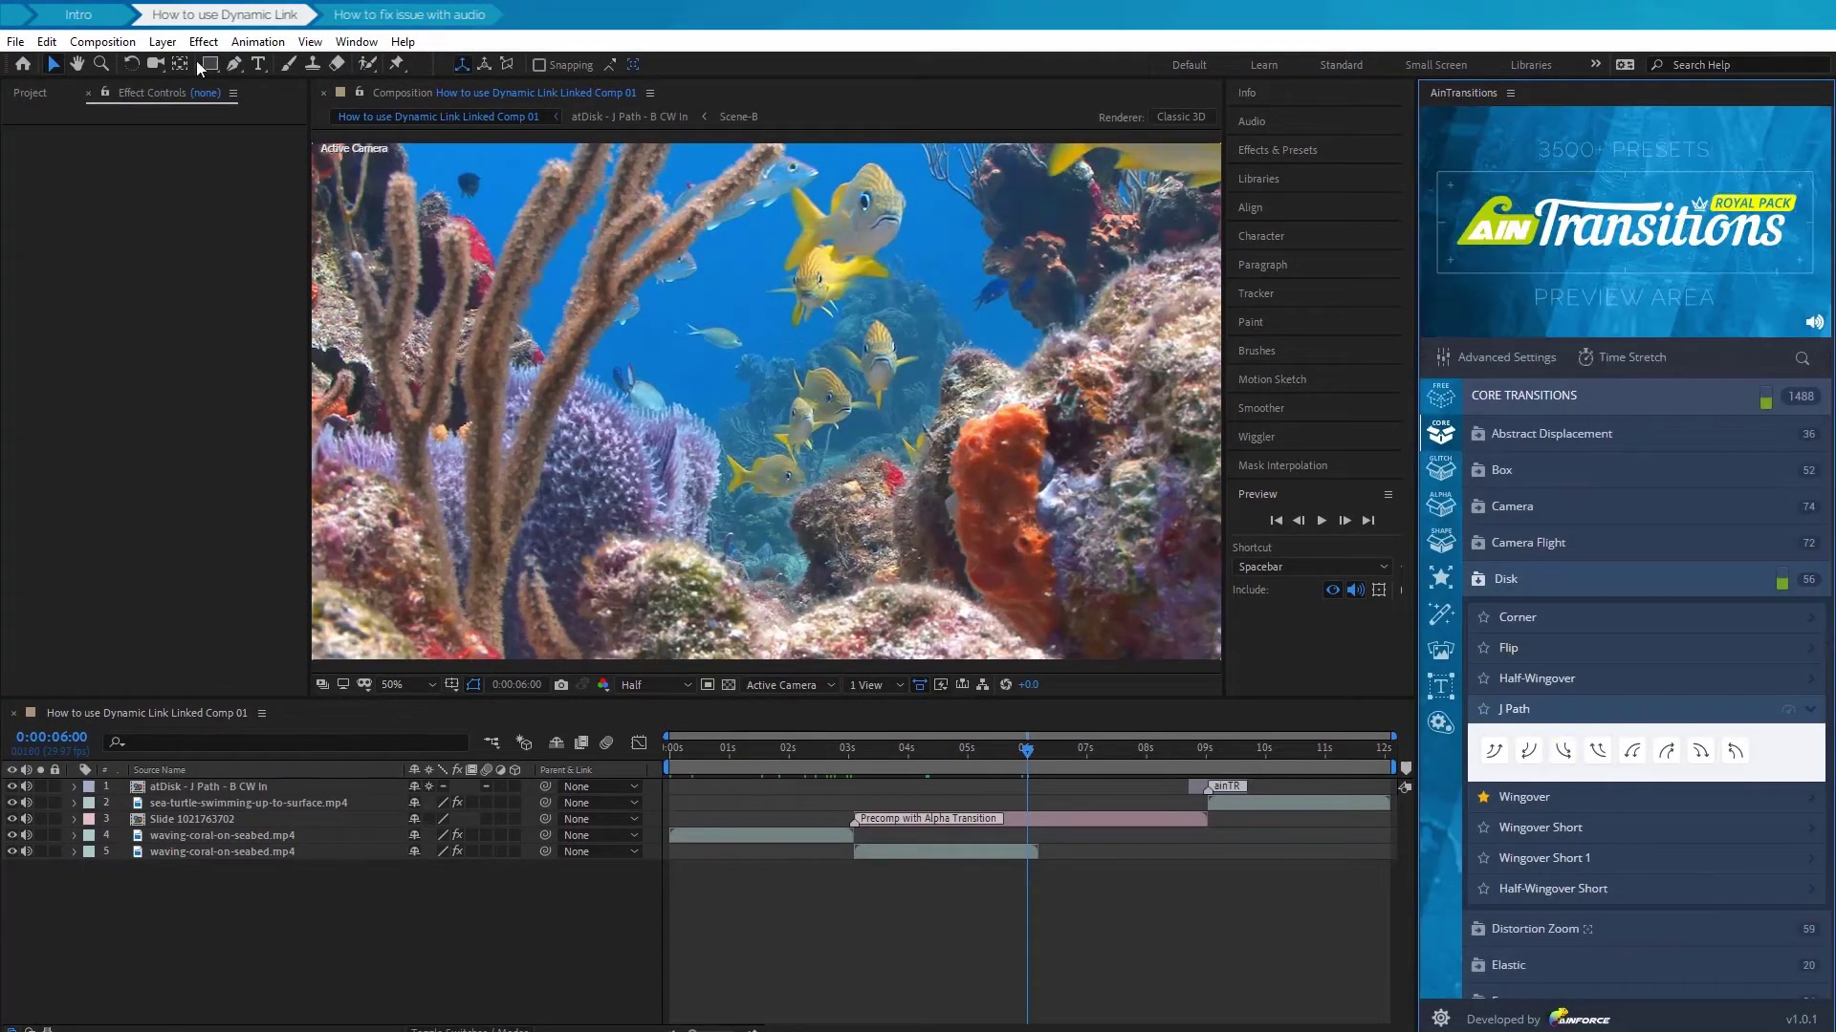
{"action": "left_click", "coordinate": [21, 41]}
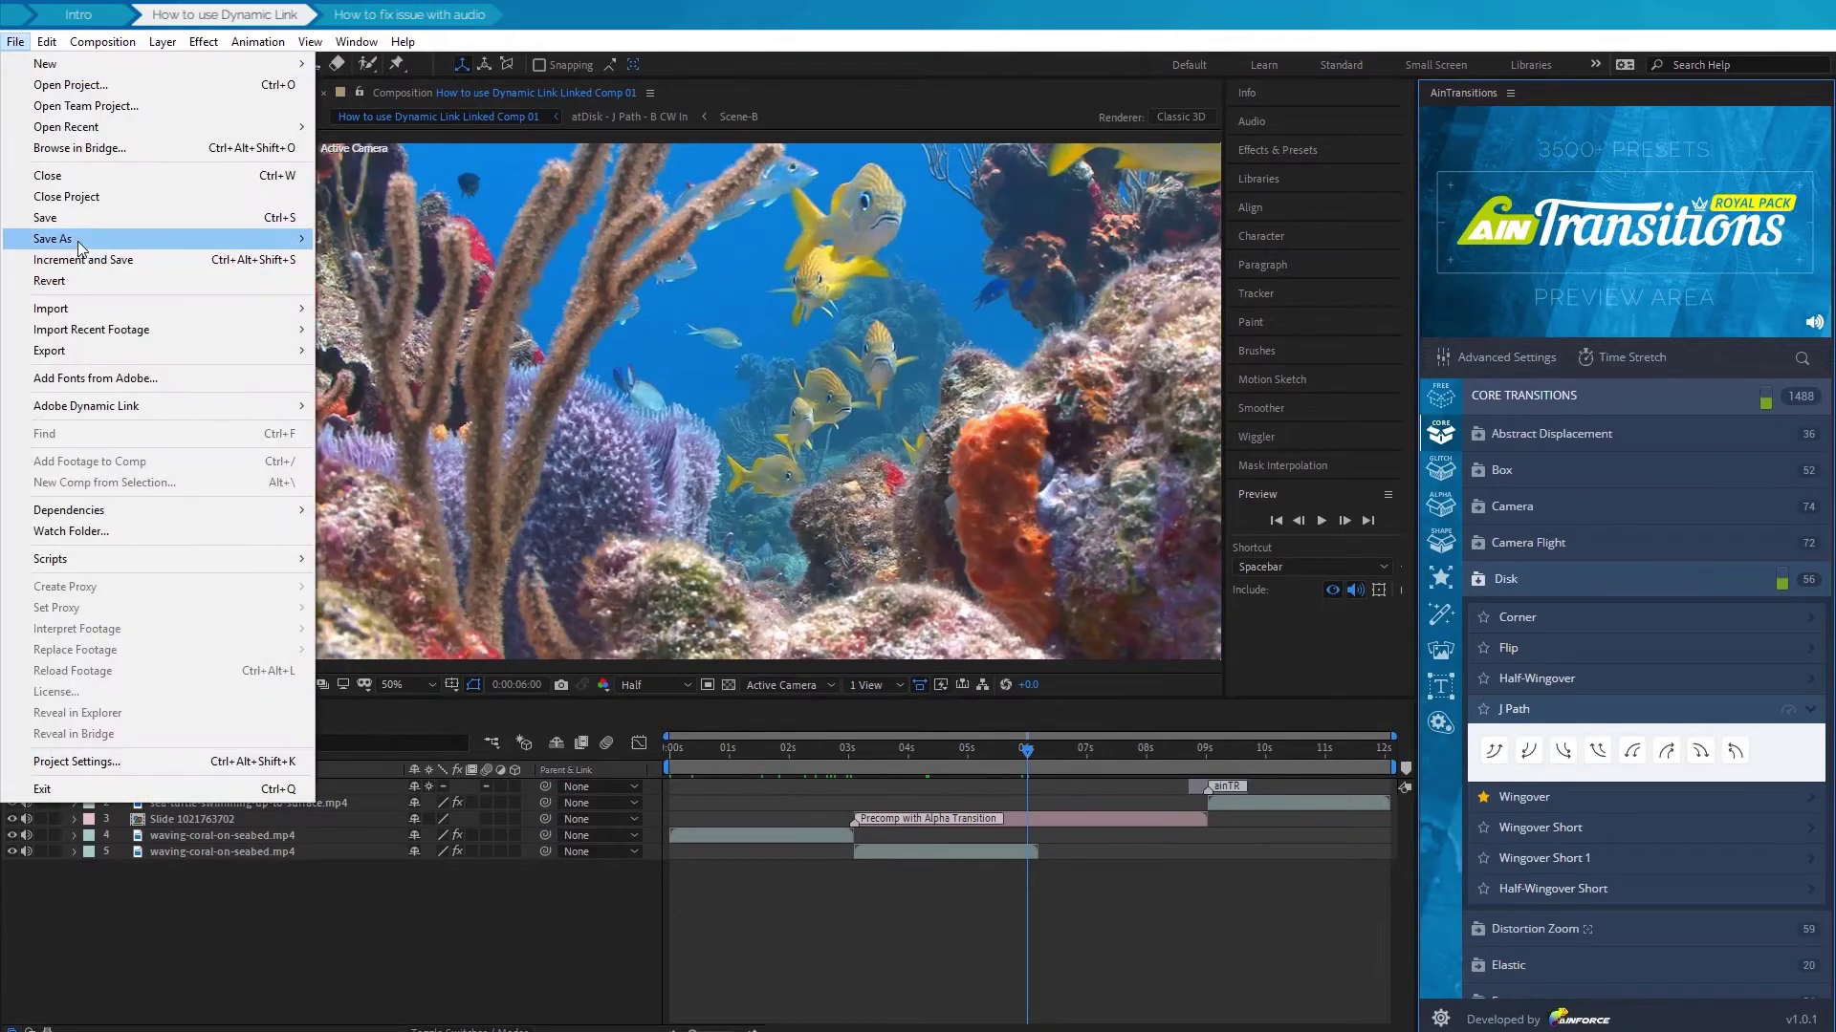
{"action": "left_click", "coordinate": [73, 219]}
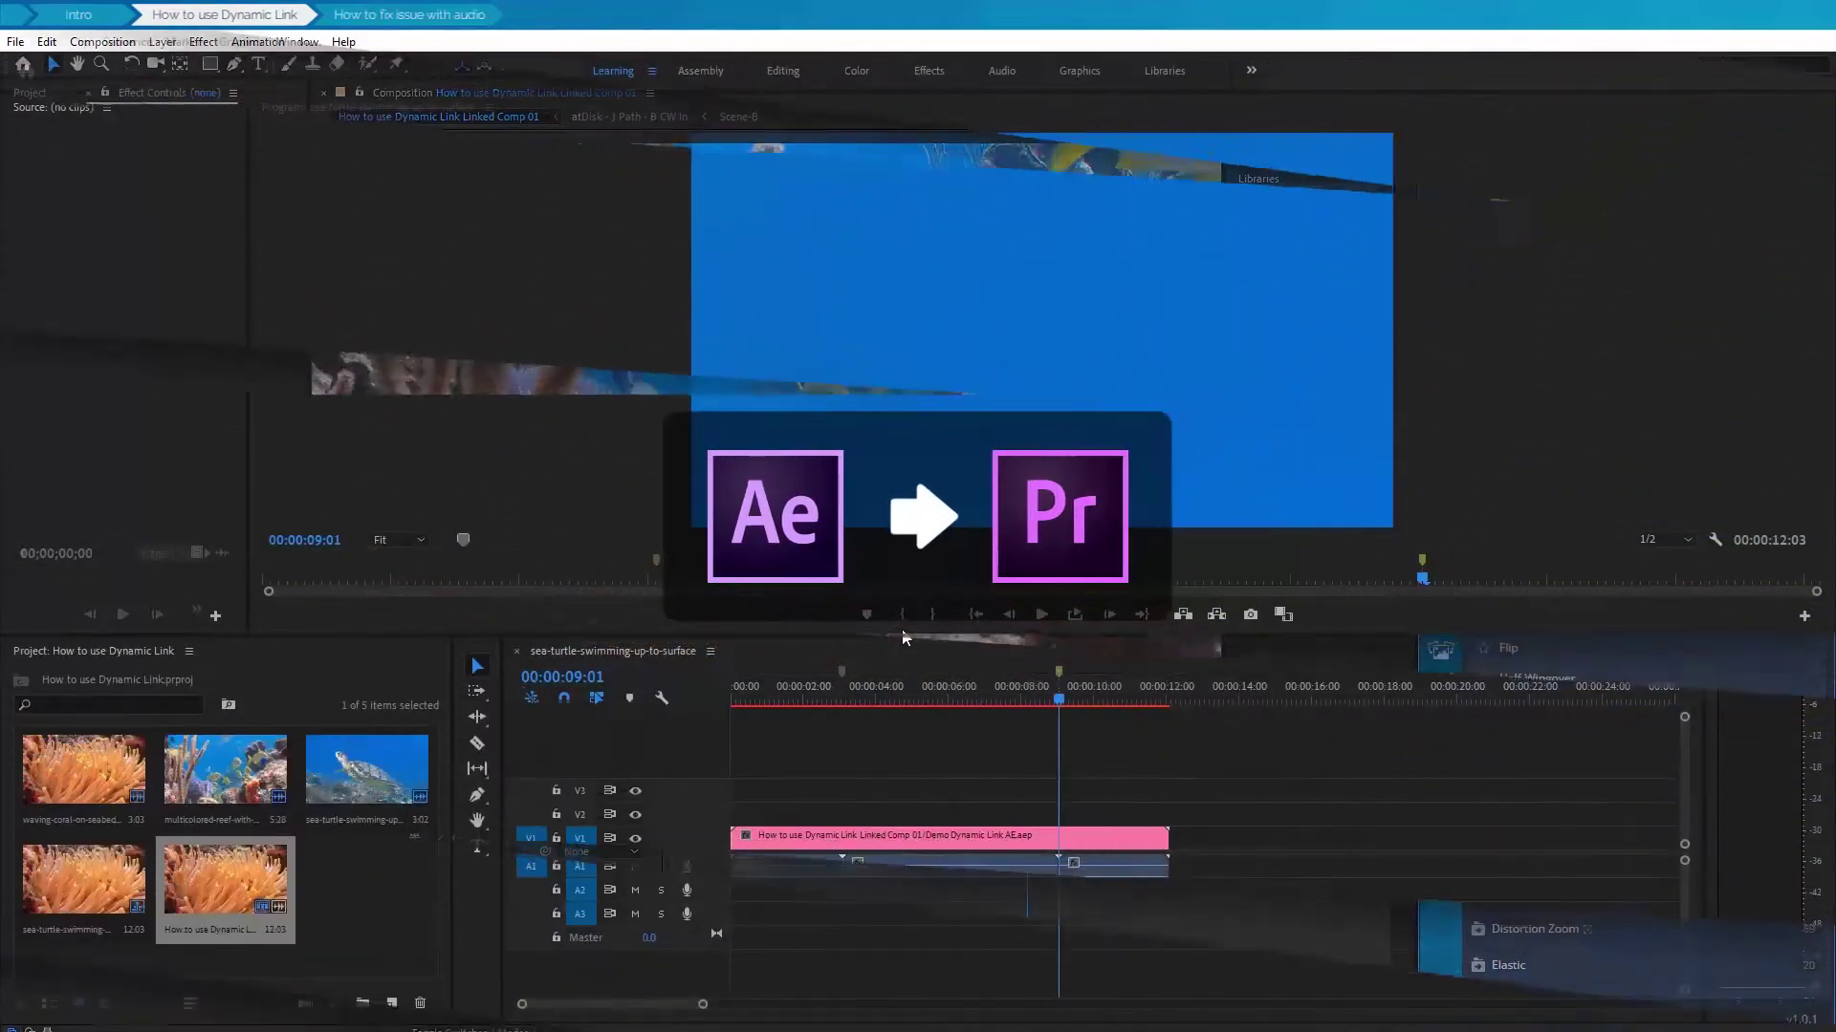
Loop-play the sequence showing the linked comp's transitions, then switch the Project panel to List View
{"action": "left_click", "coordinate": [1060, 701]}
{"action": "left_click_drag", "start_coordinate": [1058, 703], "coordinate": [1025, 702]}
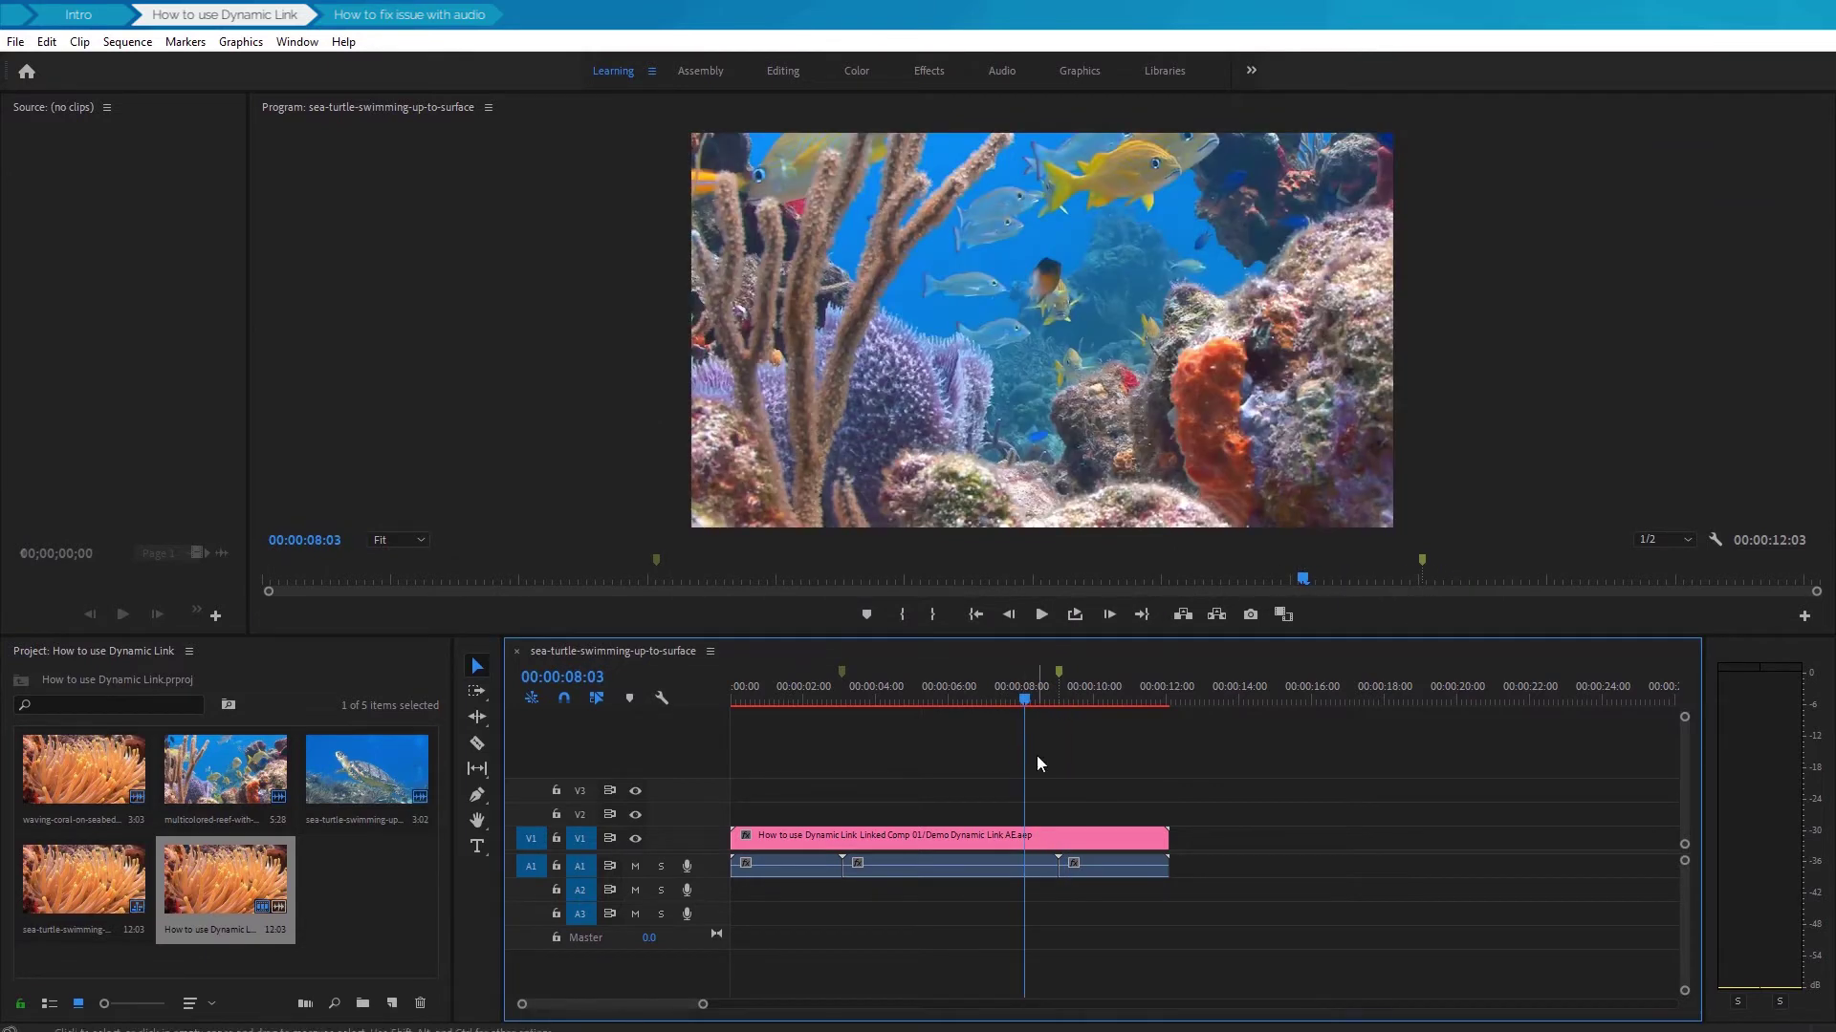
{"action": "left_click", "coordinate": [1077, 616]}
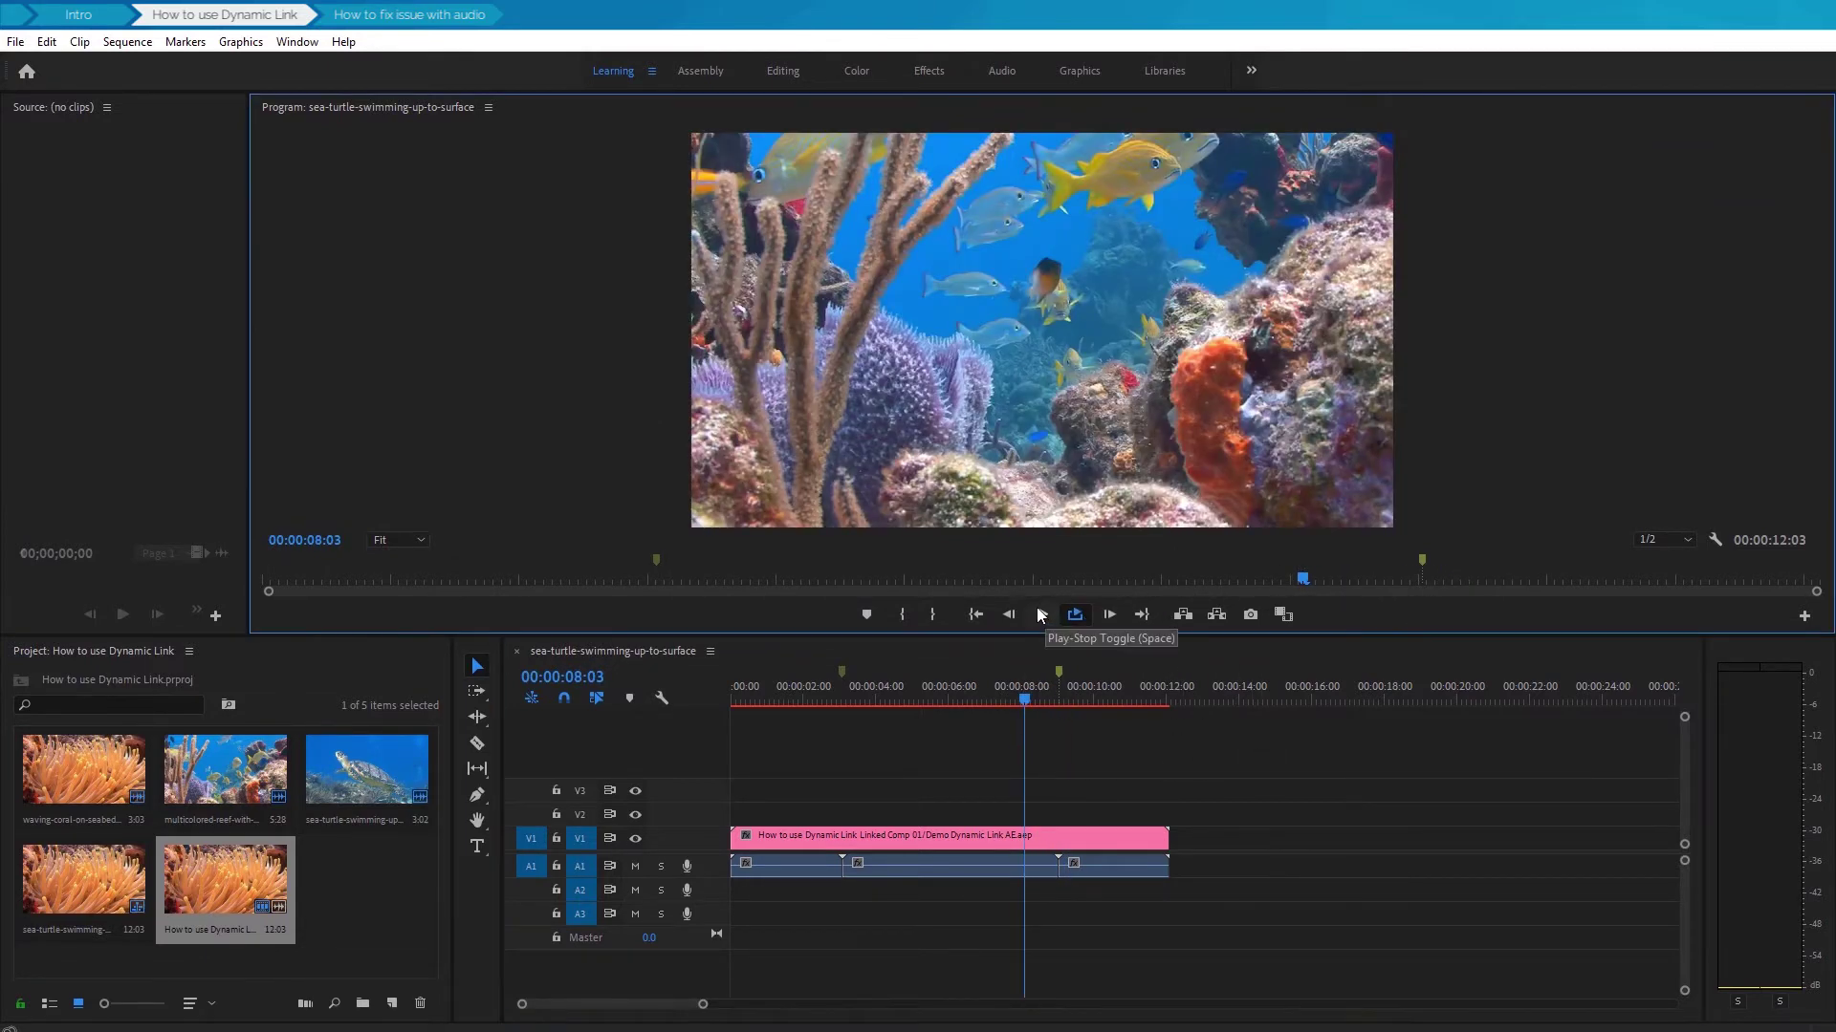
{"action": "left_click", "coordinate": [1041, 615]}
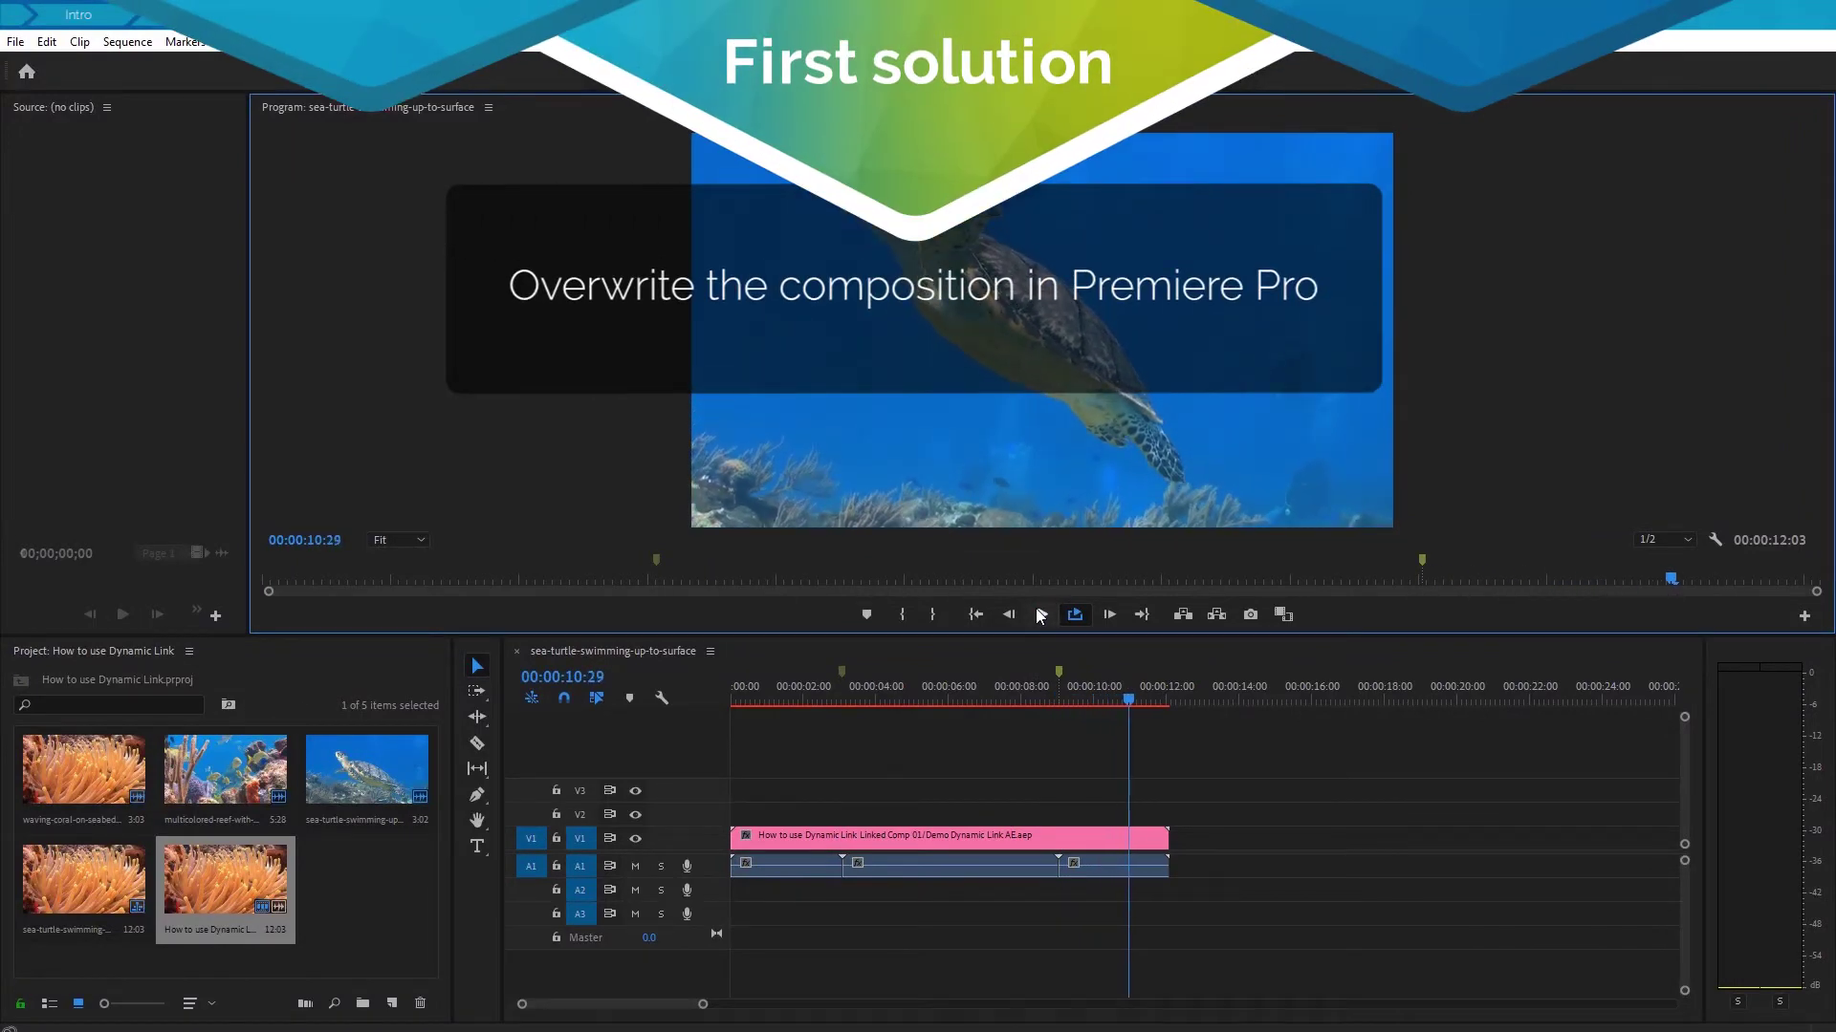
{"action": "left_click", "coordinate": [48, 1004]}
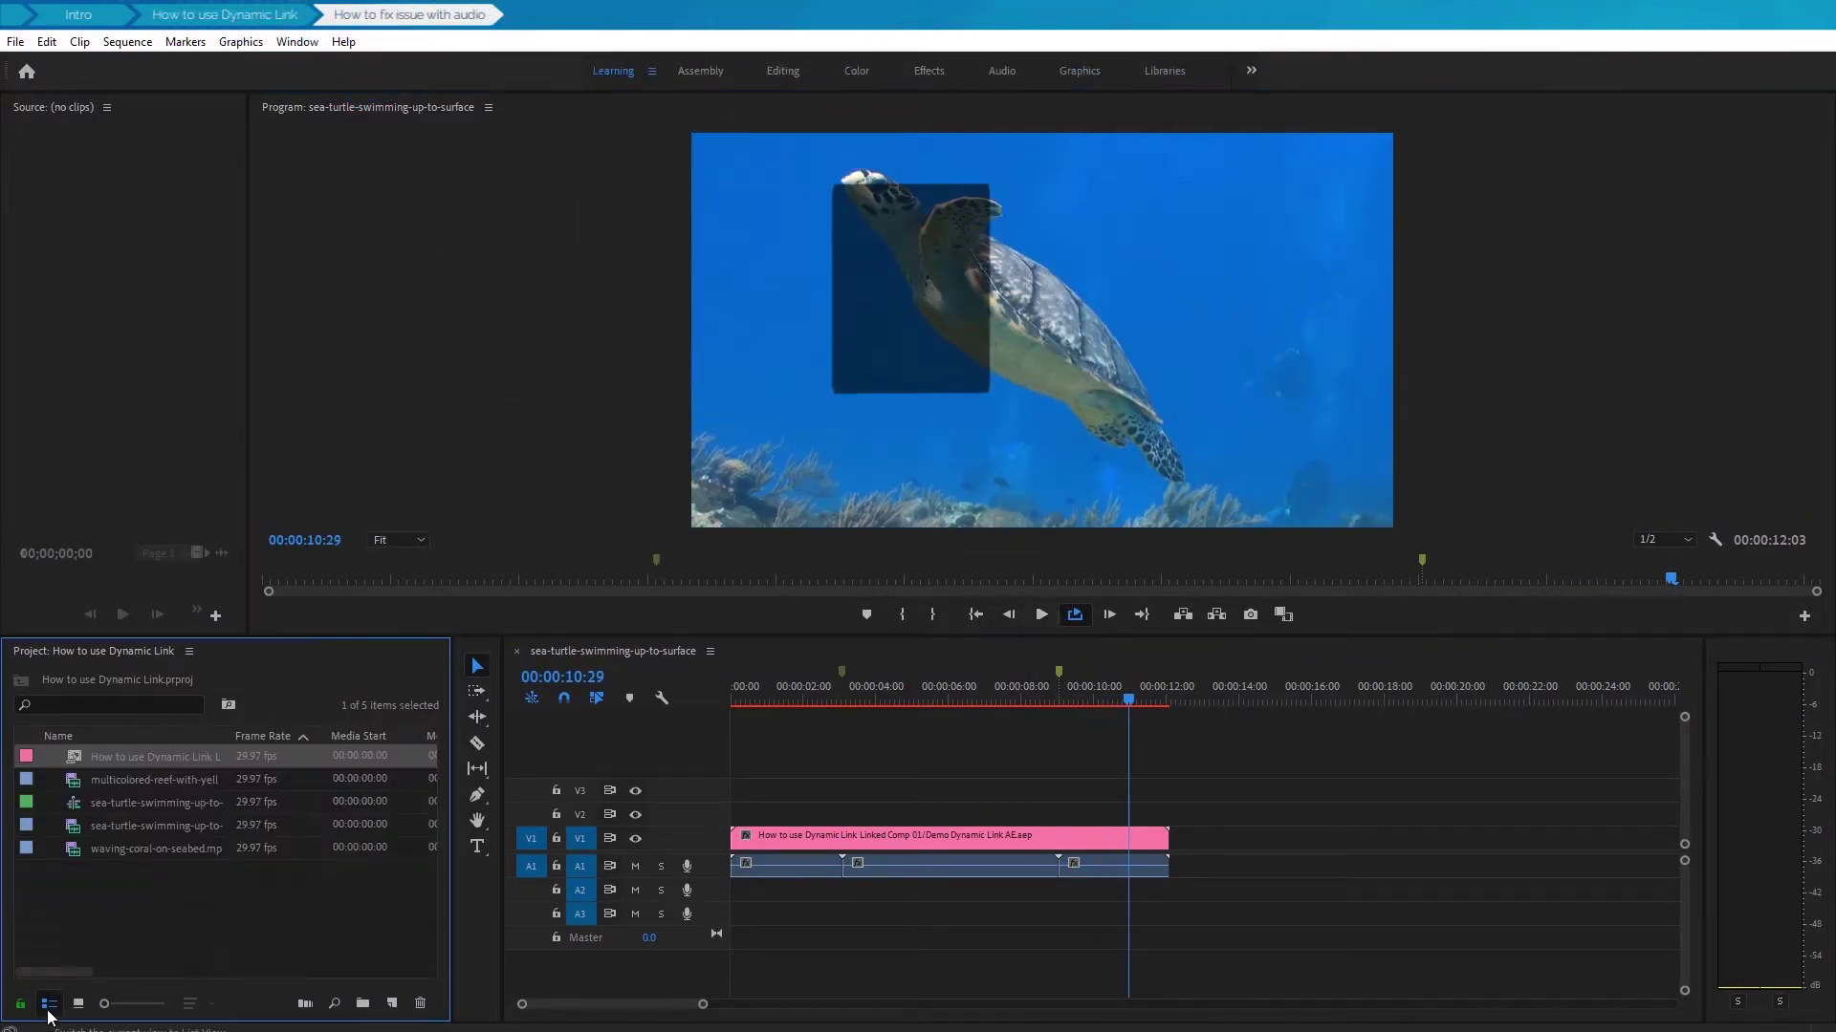
{"action": "left_click", "coordinate": [99, 925]}
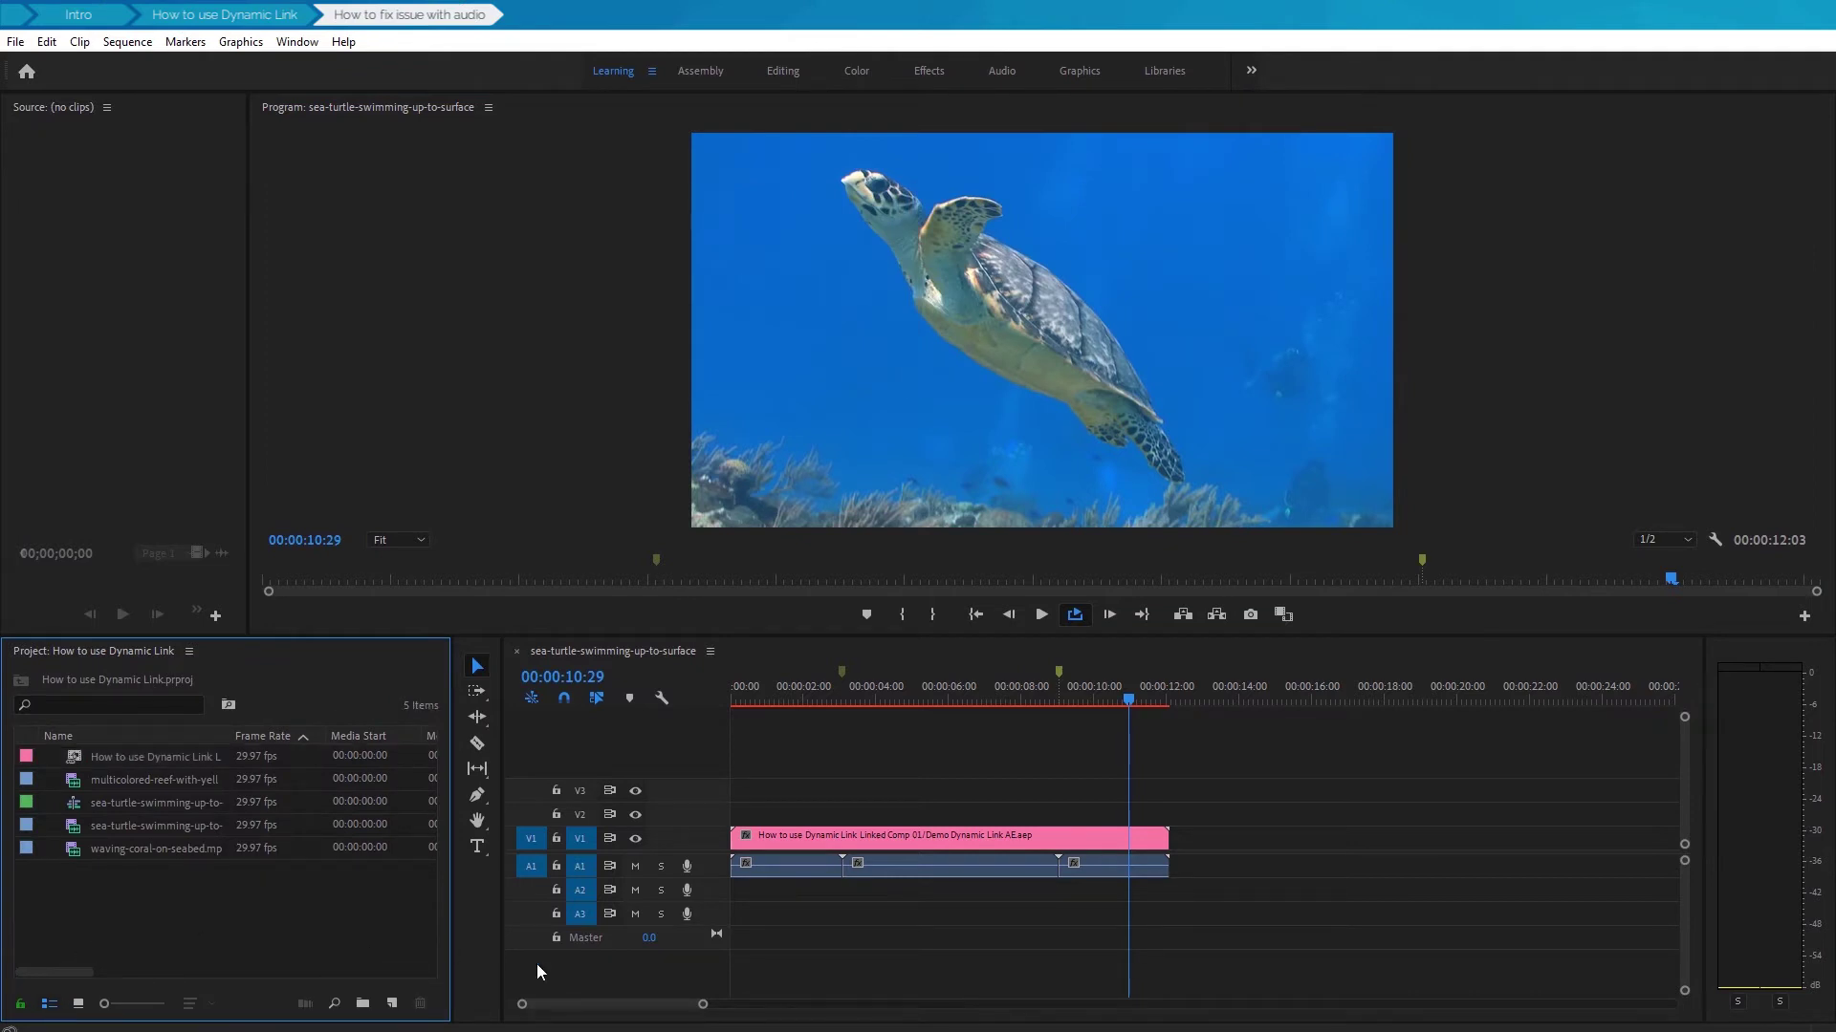
Move the original audio clips from A1 down to A2
{"action": "left_click", "coordinate": [895, 866]}
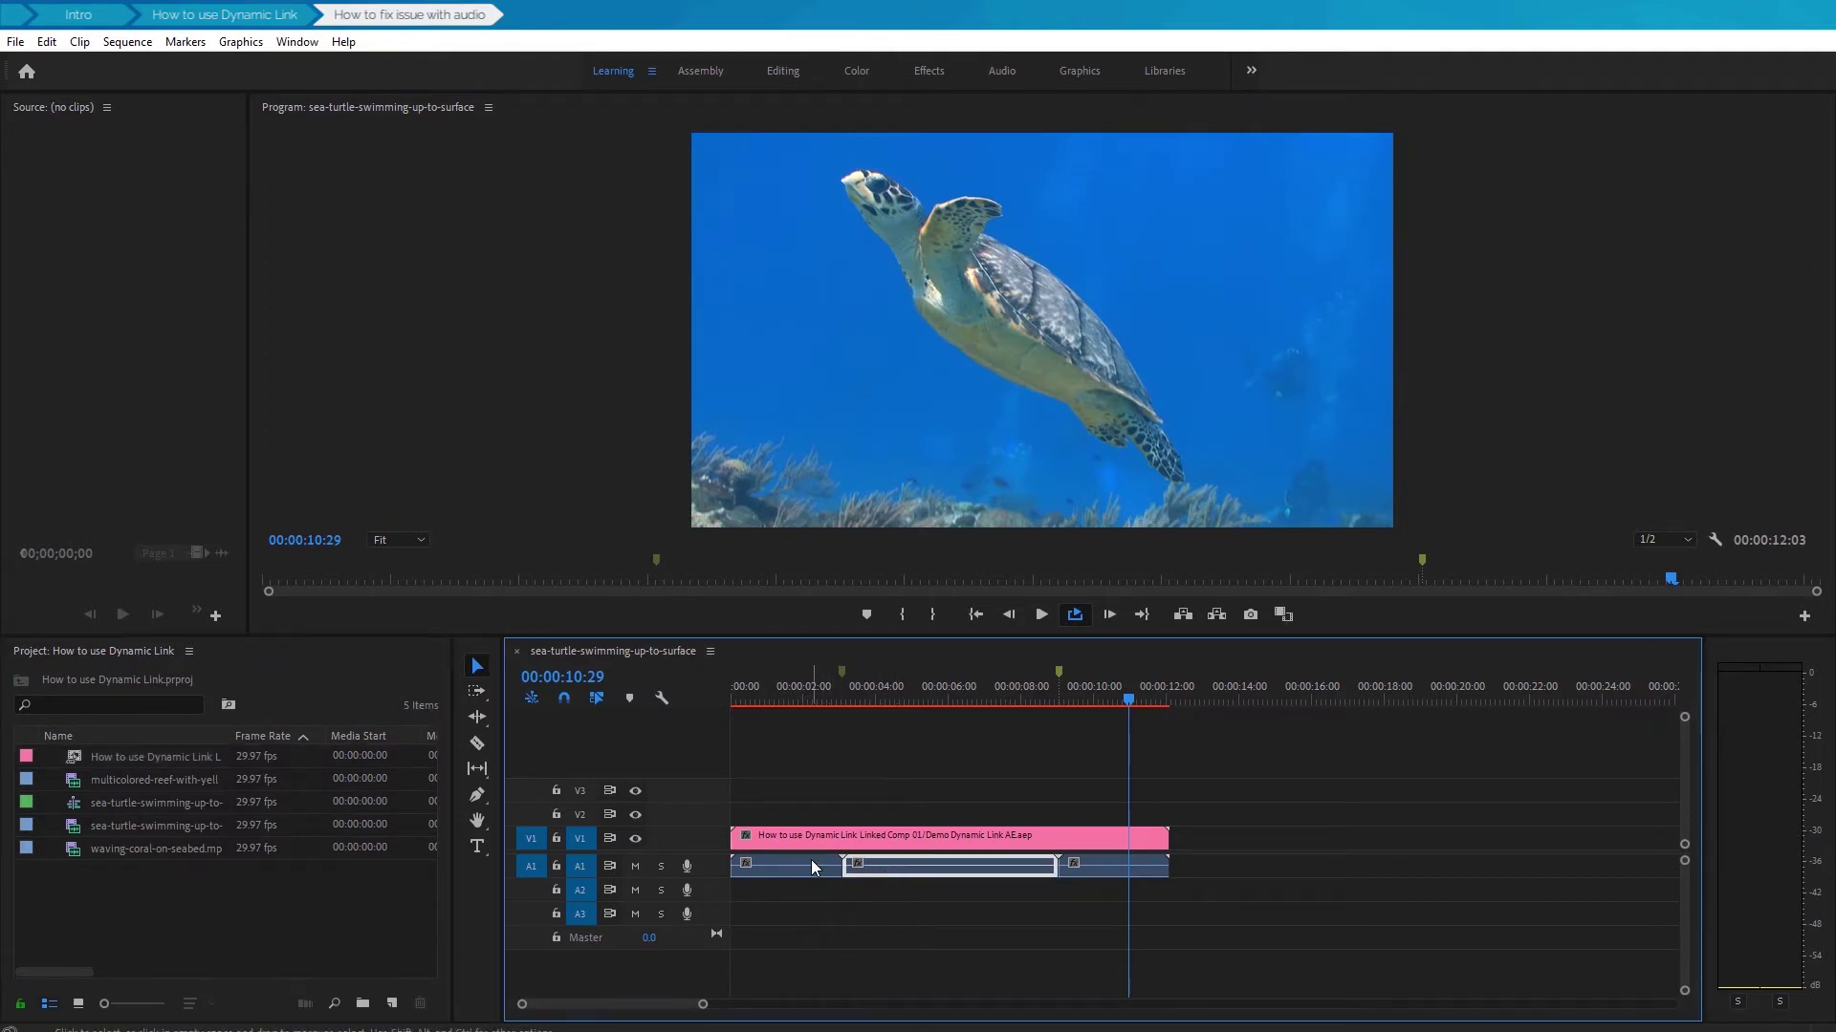
{"action": "left_click_drag", "start_coordinate": [810, 859], "coordinate": [904, 890]}
{"action": "left_click_drag", "start_coordinate": [1100, 866], "coordinate": [1100, 889]}
Place the linked Dynamic Link comp at the sequence start on V1/A1 and enlarge the audio tracks
{"action": "left_click", "coordinate": [182, 757]}
{"action": "left_click_drag", "start_coordinate": [328, 820], "coordinate": [723, 857]}
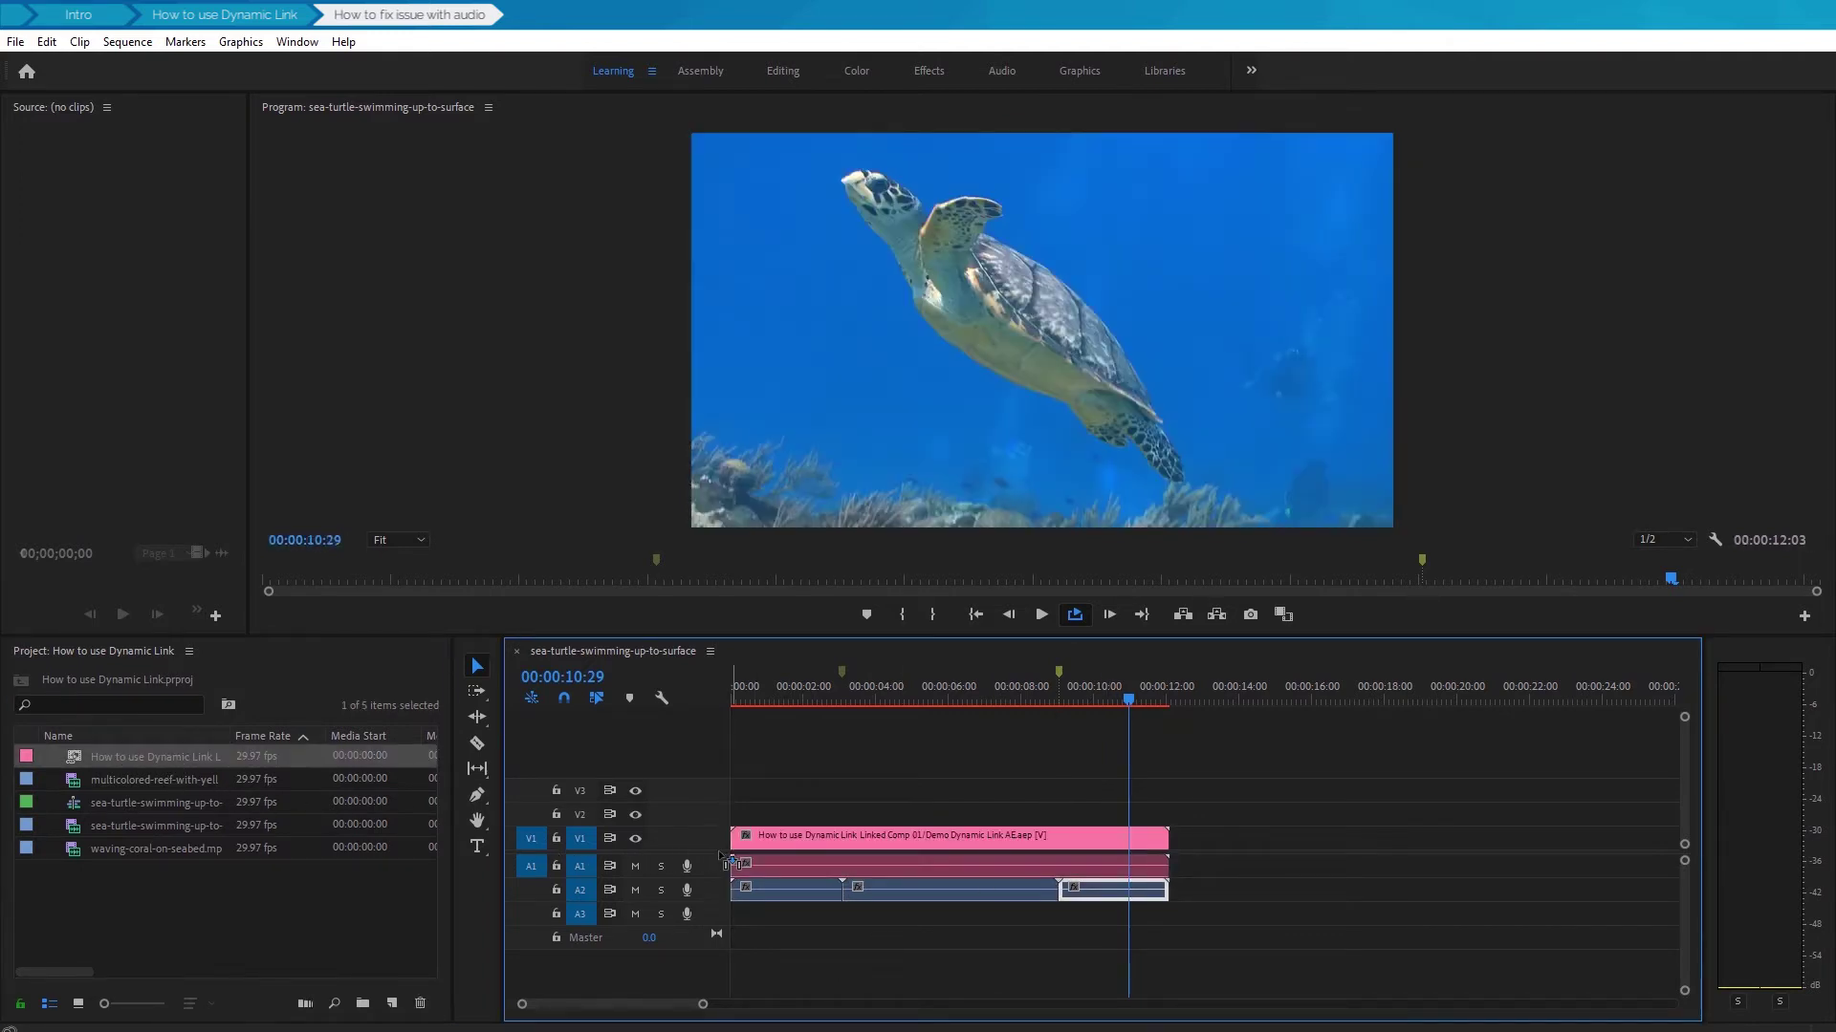
{"action": "left_click_drag", "start_coordinate": [1128, 702], "coordinate": [1042, 704]}
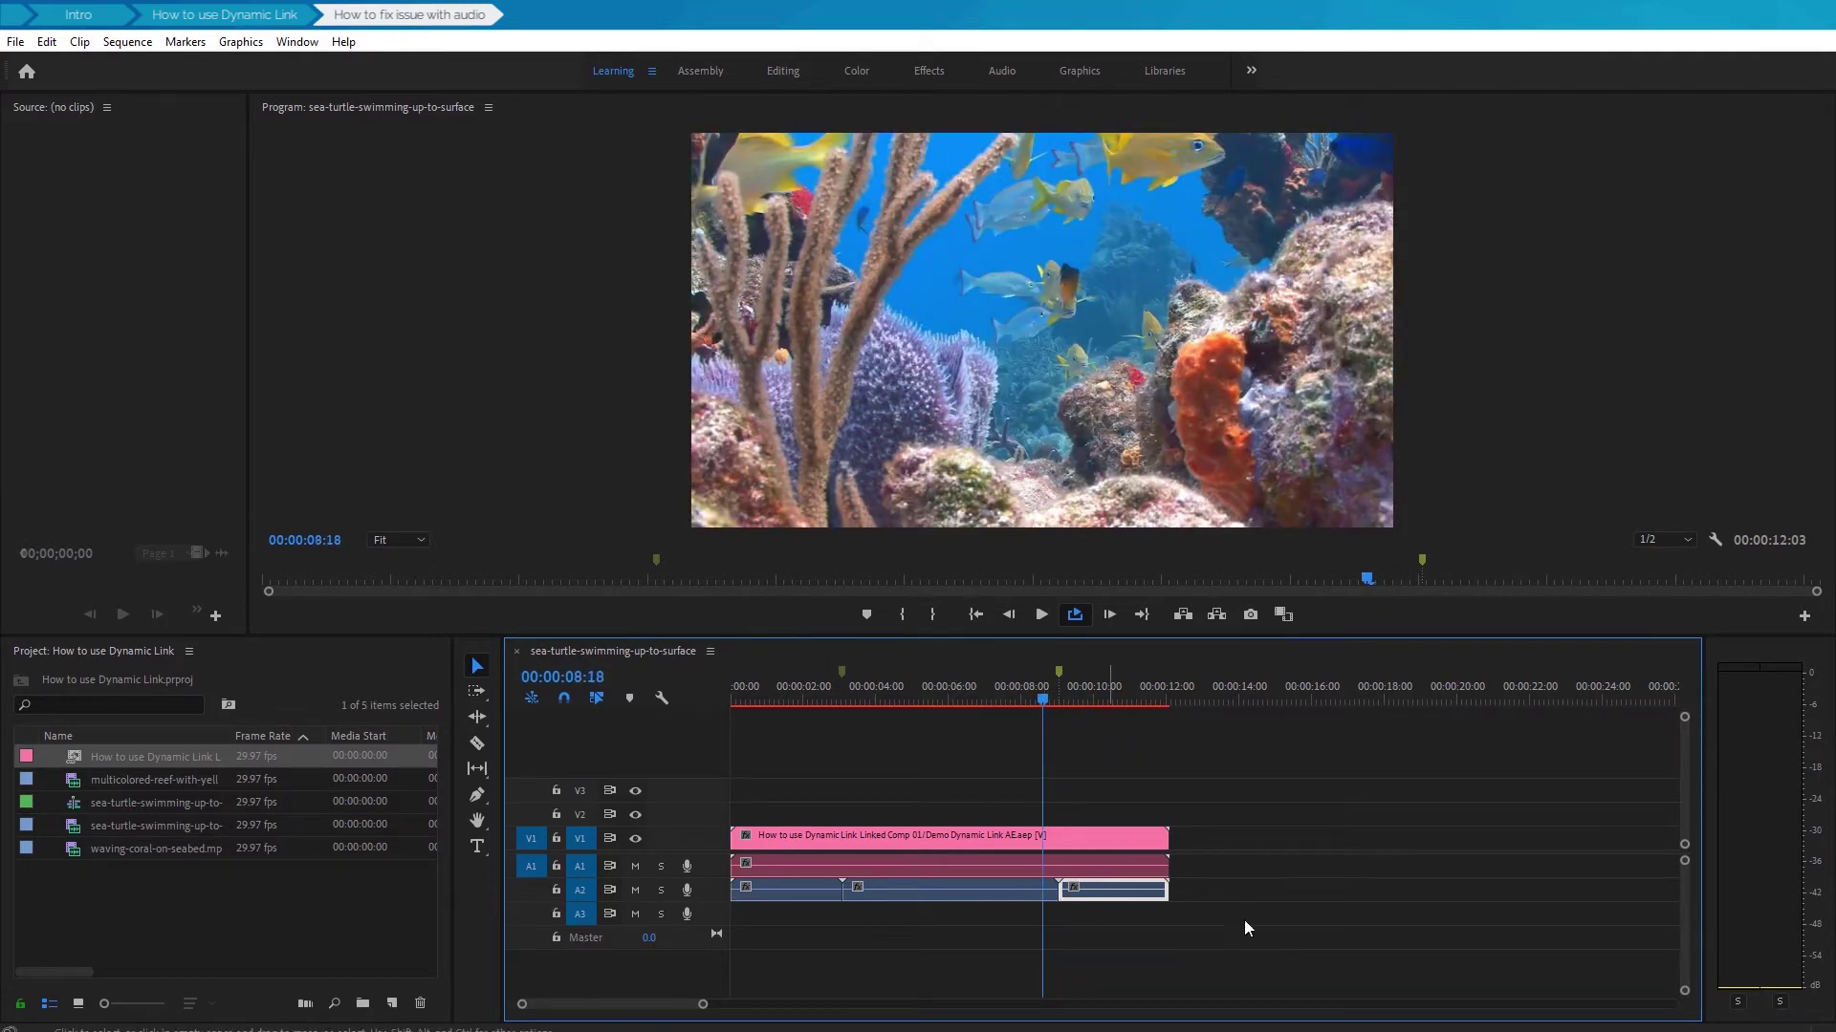
{"action": "left_click_drag", "start_coordinate": [1684, 991], "coordinate": [1690, 997]}
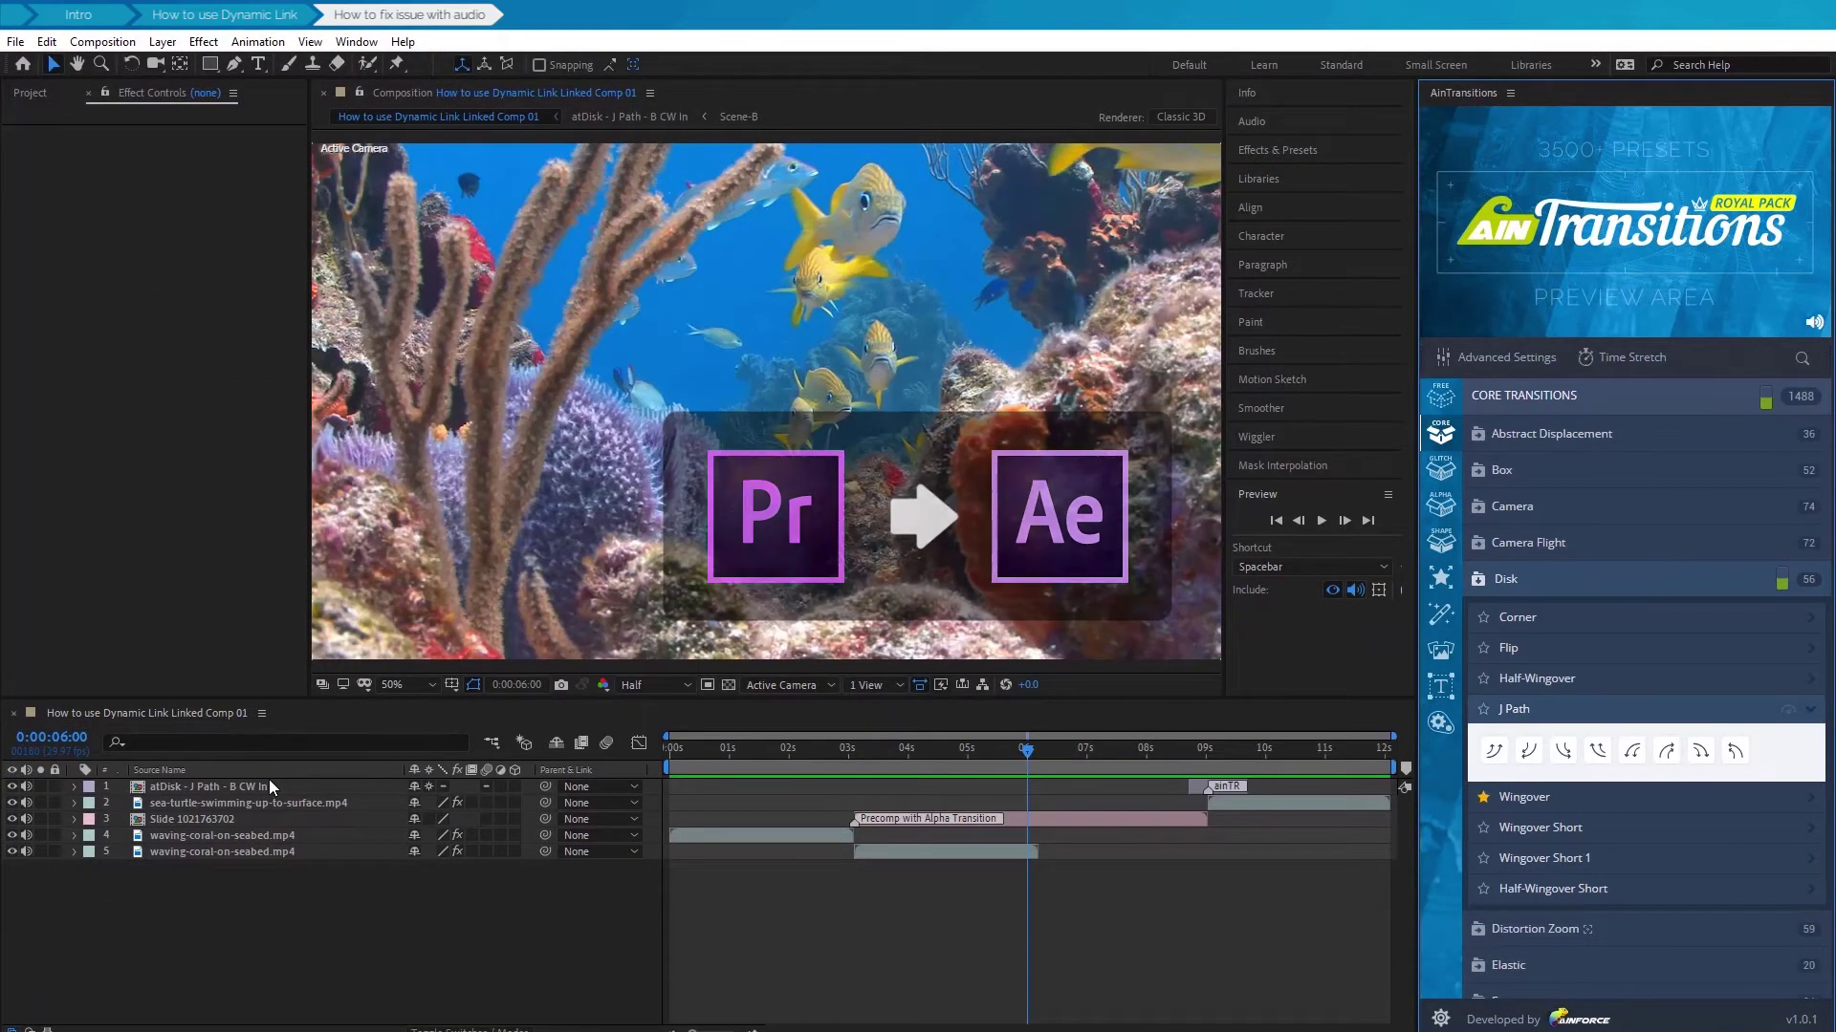
Set the atDisk - J Path - B CW In layer's Audio Levels to +1.00 dB
{"action": "left_click", "coordinate": [73, 787]}
{"action": "left_click", "coordinate": [90, 836]}
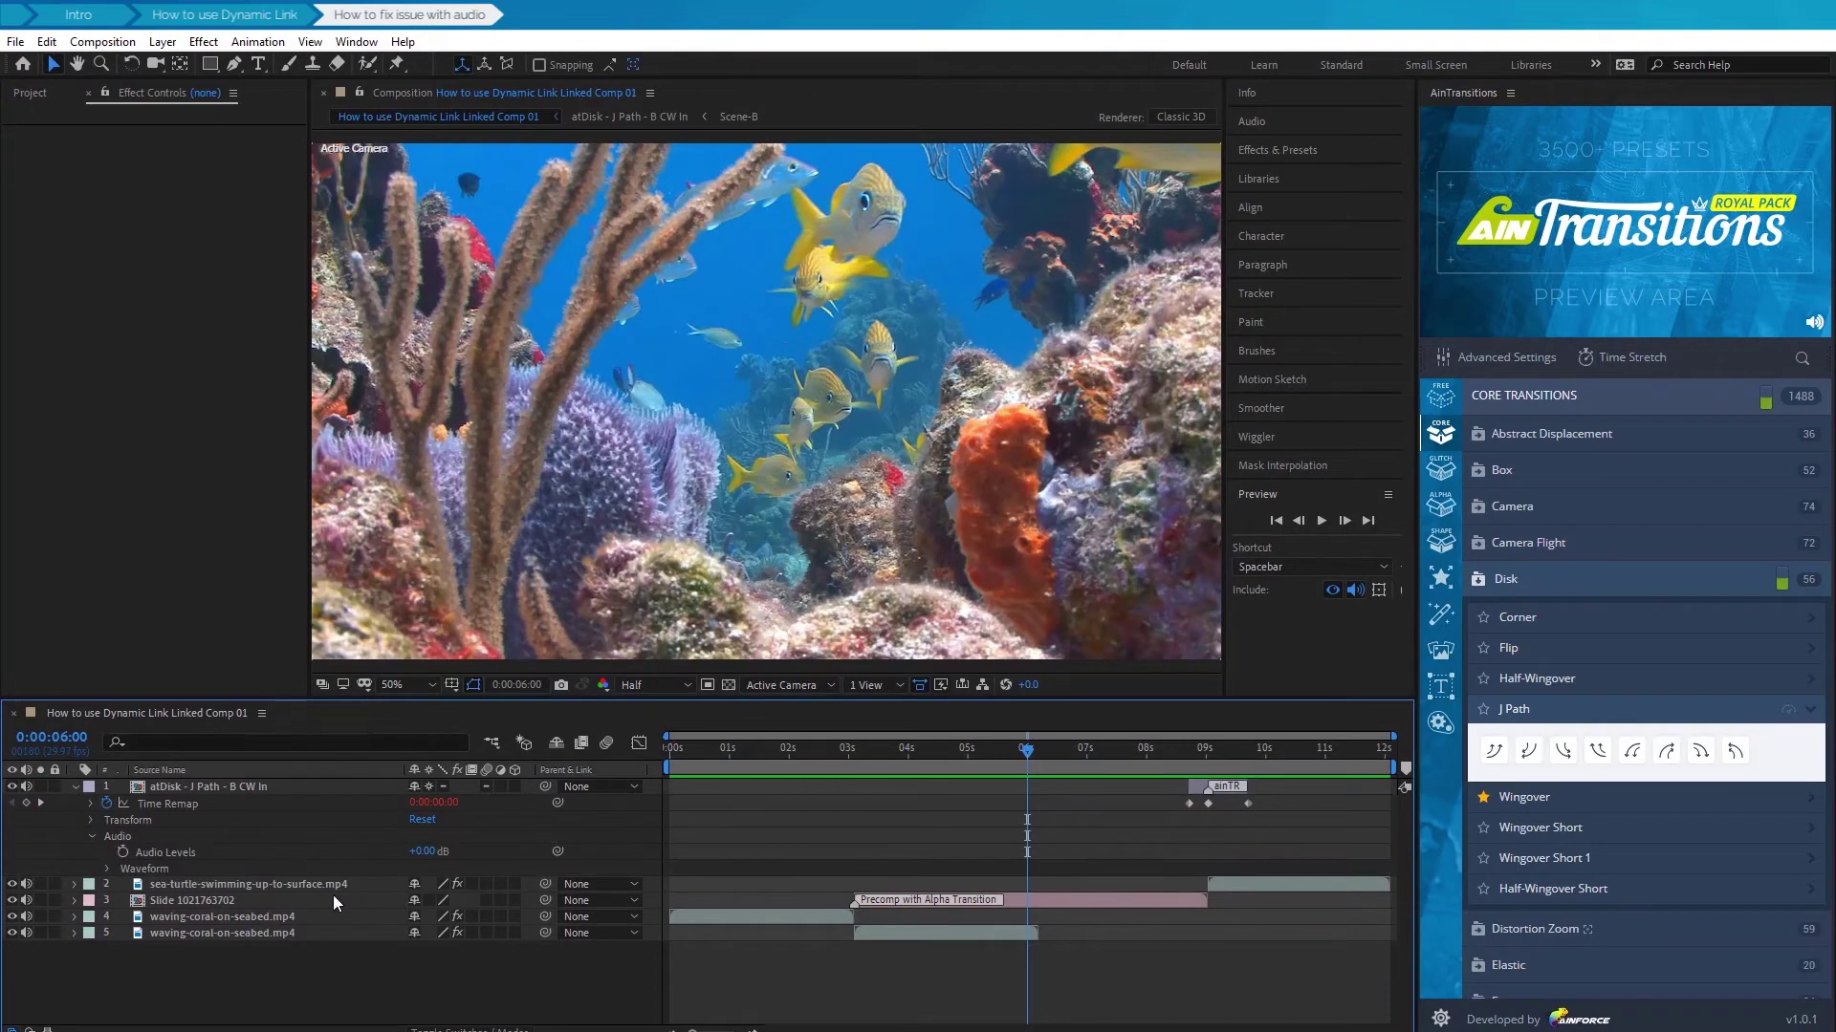
{"action": "left_click", "coordinate": [418, 851]}
{"action": "key", "text": "Return"}
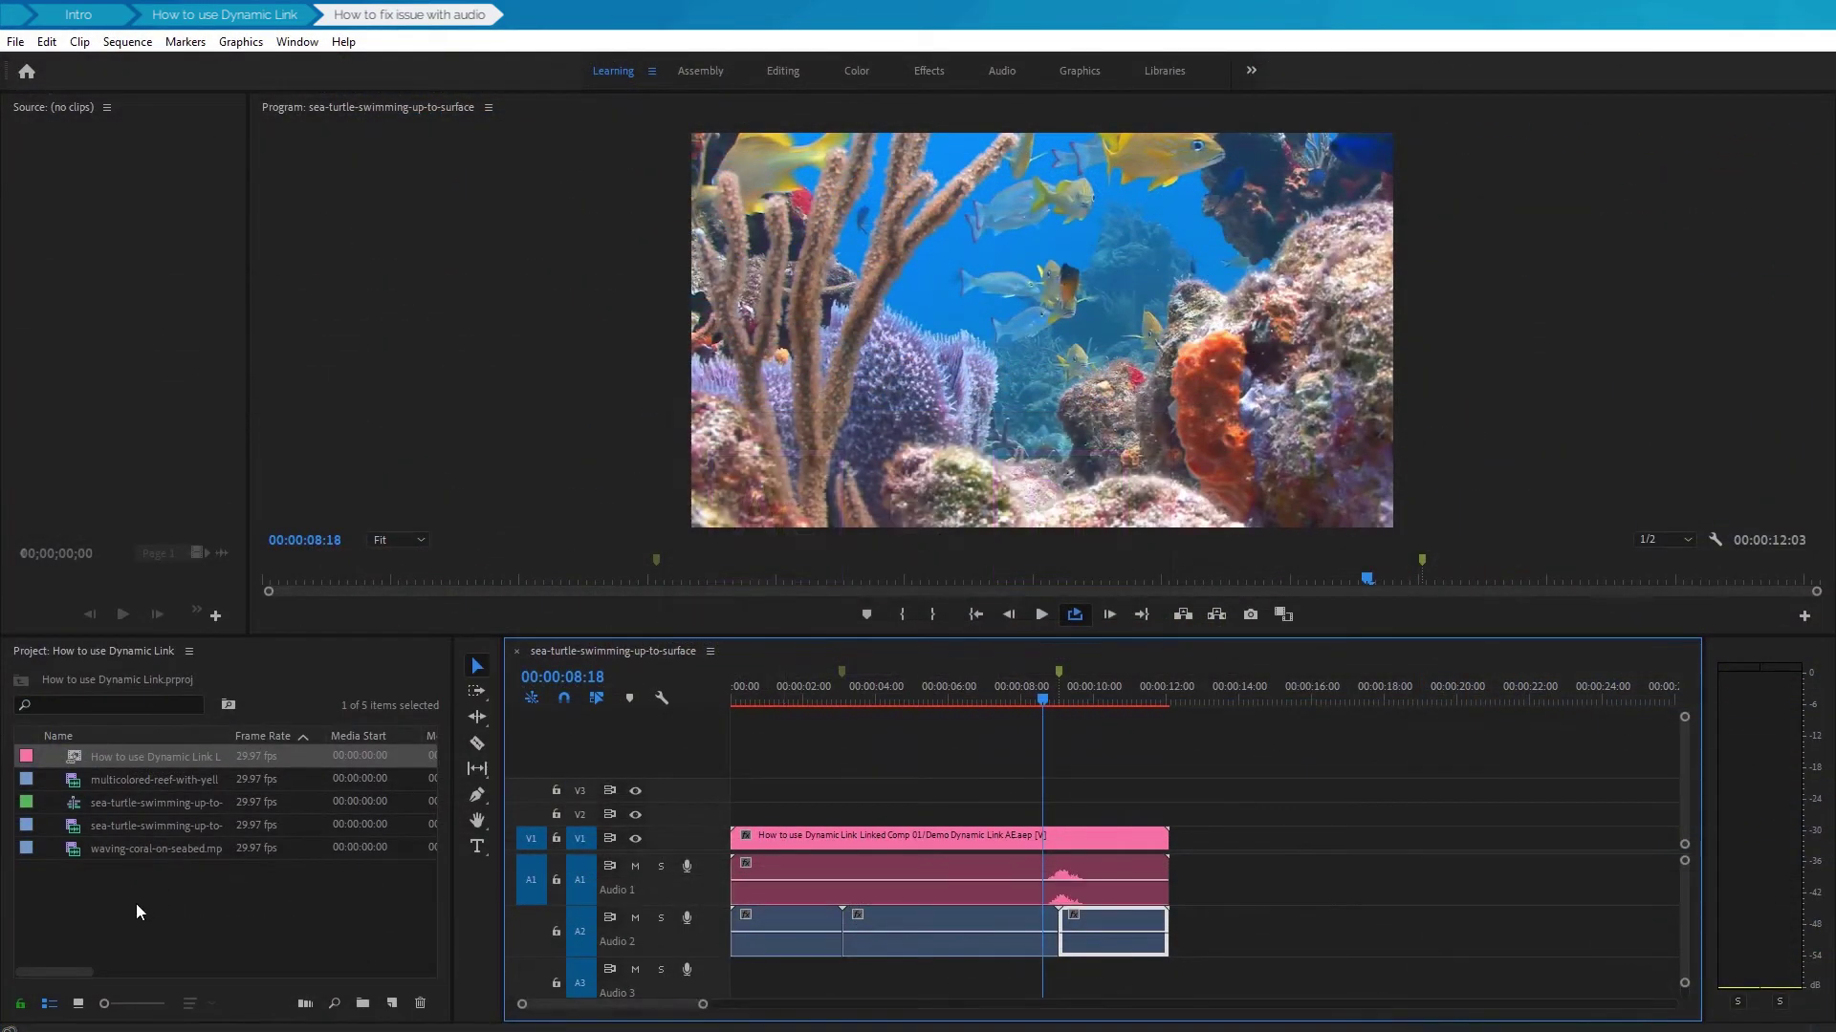
Save the Premiere project and drop the linked comp over the V1/A1 clip to refresh its audio
{"action": "left_click", "coordinate": [136, 905]}
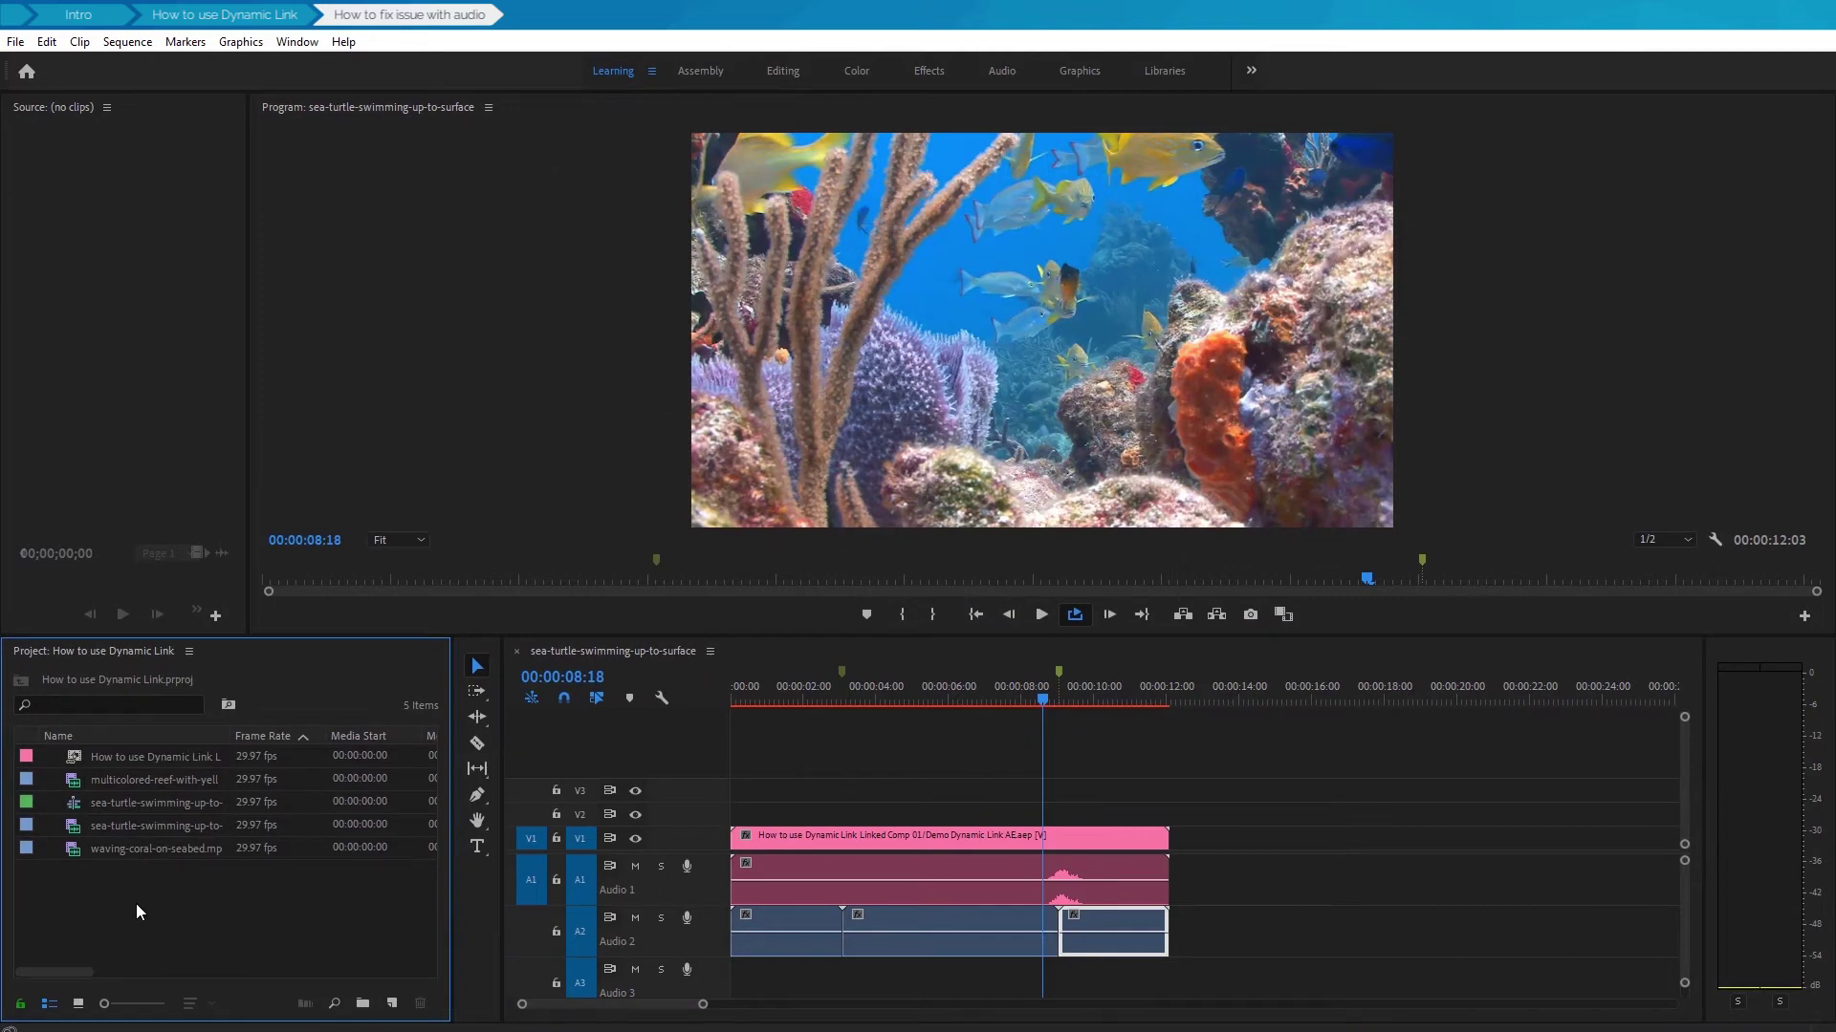
{"action": "key", "text": "ctrl+s"}
{"action": "left_click", "coordinate": [133, 755]}
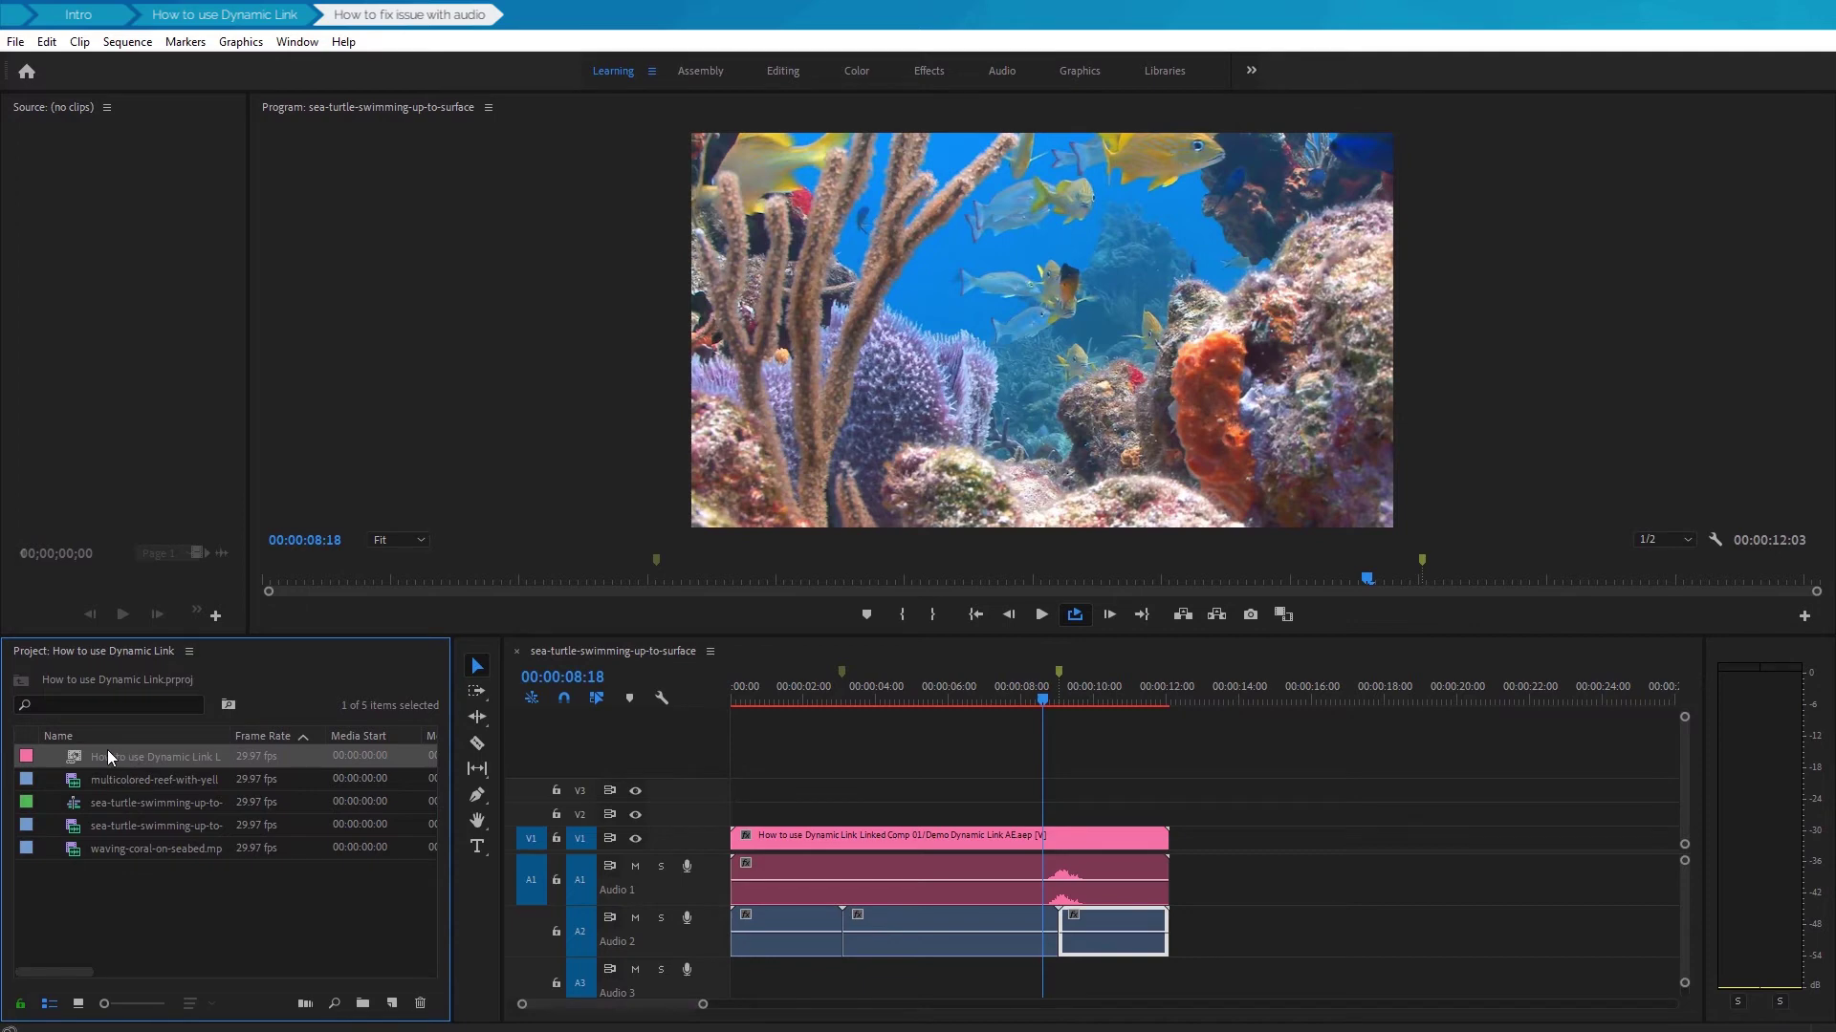
{"action": "left_click_drag", "start_coordinate": [107, 749], "coordinate": [747, 851]}
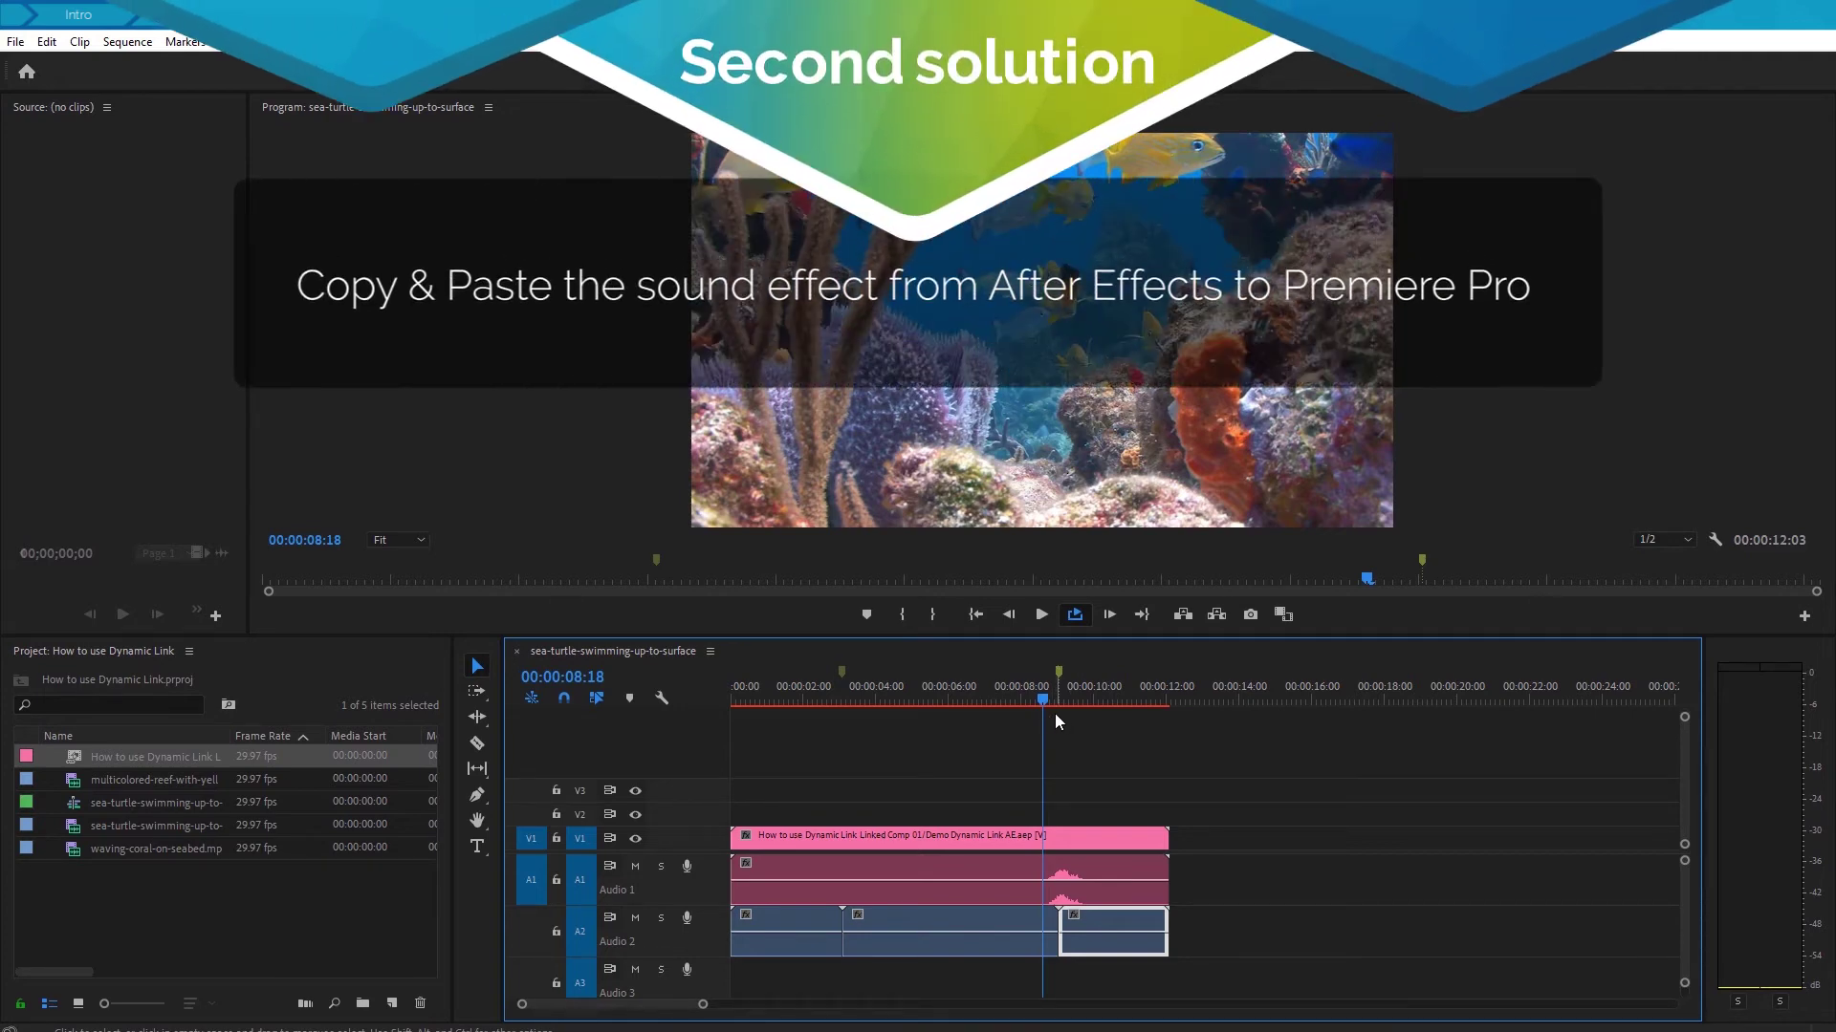
{"action": "mouse_move", "coordinate": [1048, 694]}
{"action": "left_mouse_down"}
{"action": "mouse_move", "coordinate": [1071, 712]}
{"action": "mouse_move", "coordinate": [1036, 708]}
{"action": "left_mouse_up"}
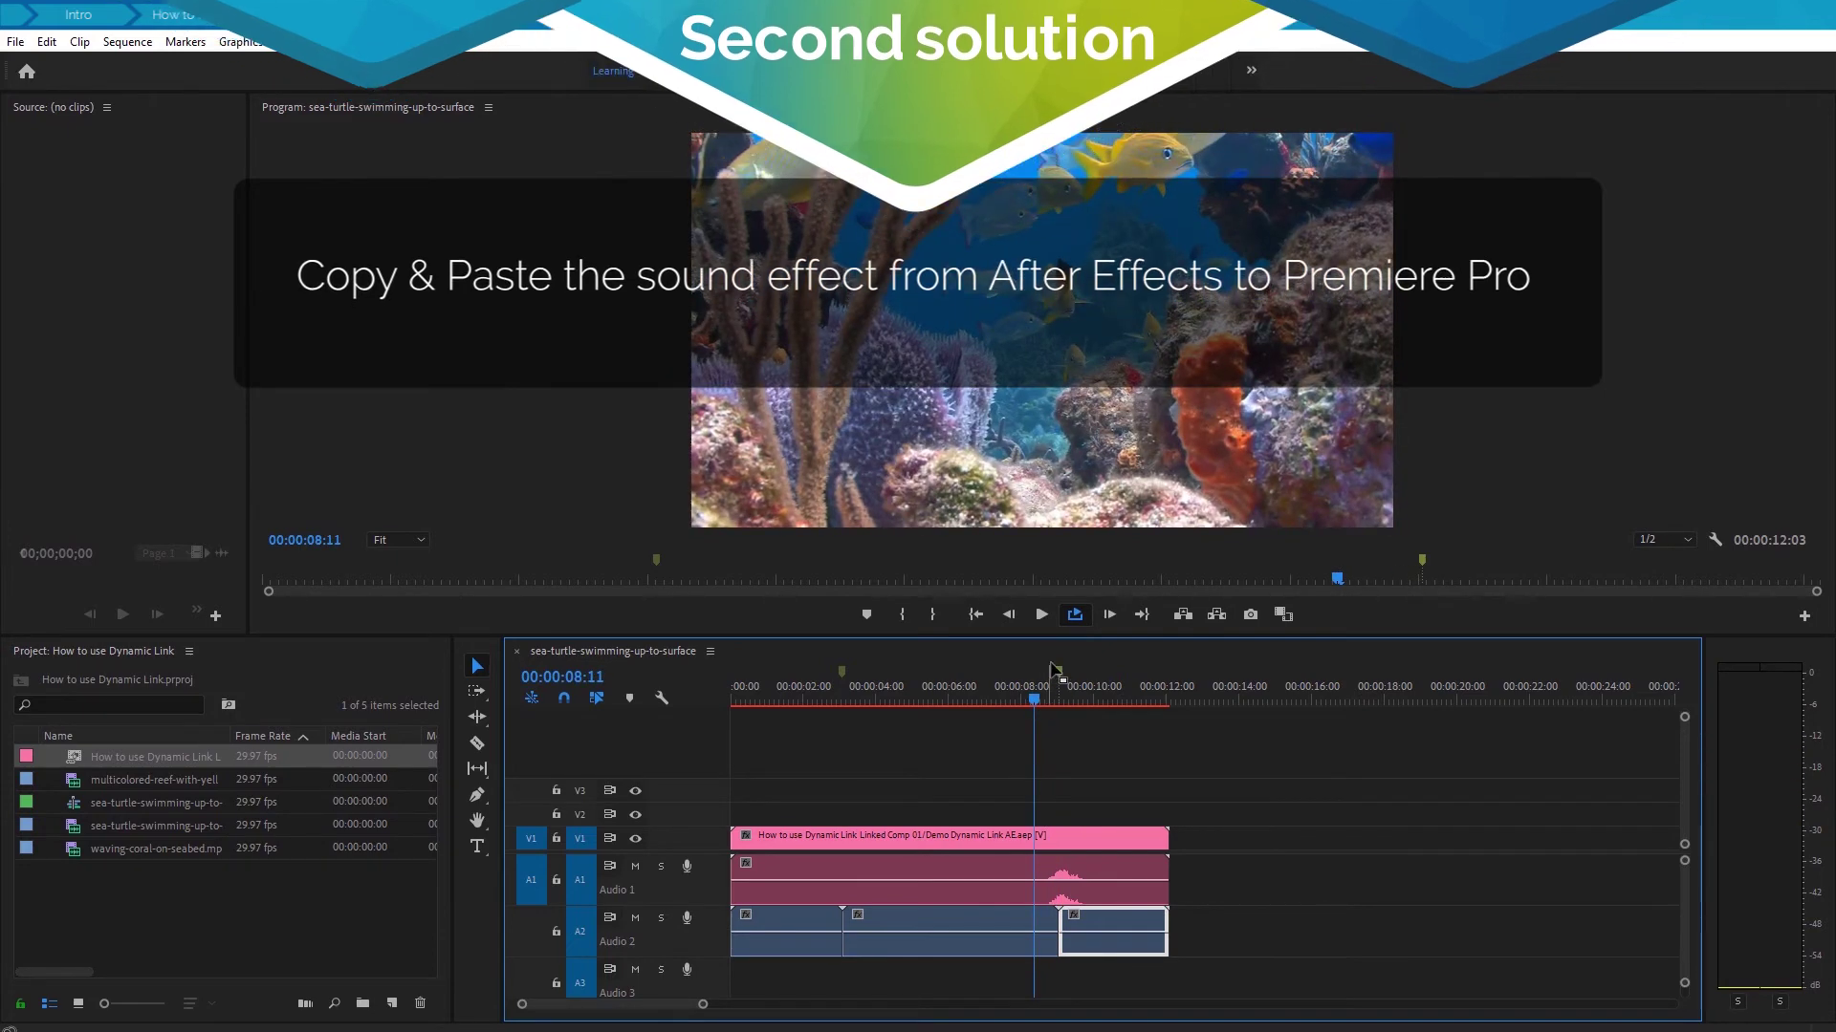
{"action": "left_click", "coordinate": [1041, 615]}
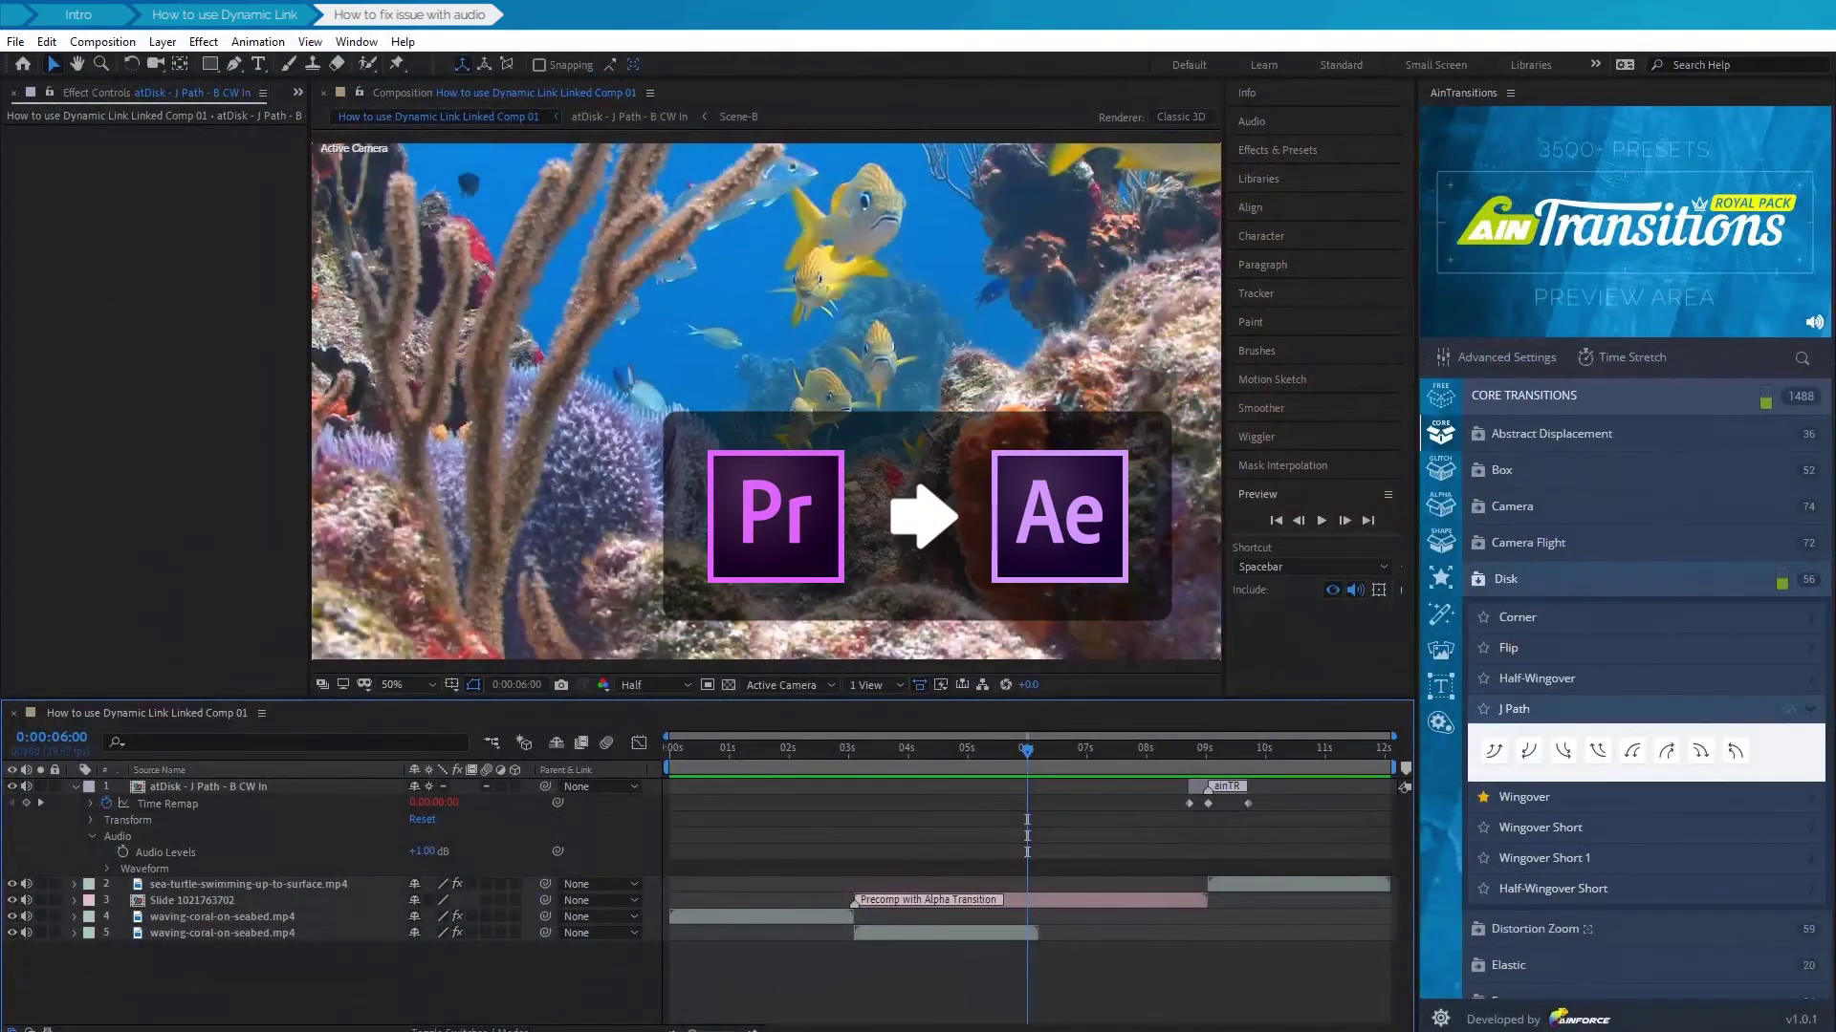
Open the atDisk - J Path - B CW In precomp and copy its disk j patch.wav layer
{"action": "left_click", "coordinate": [229, 787]}
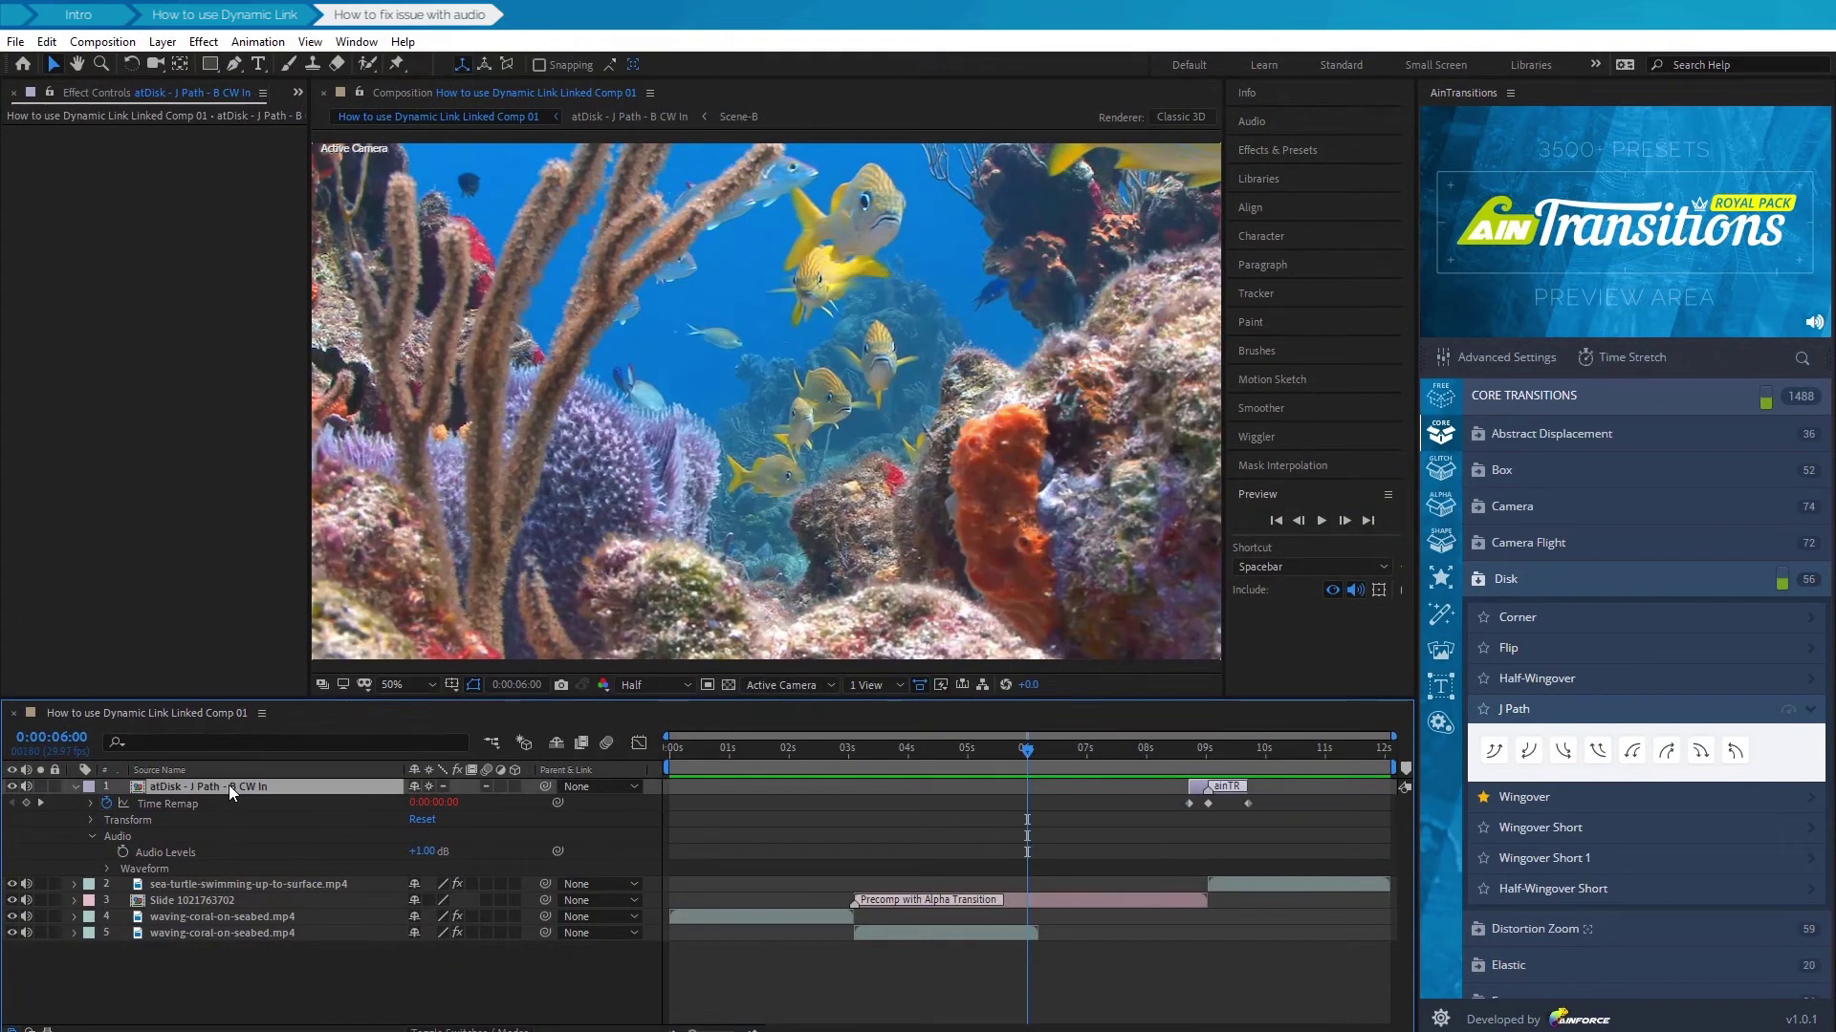
{"action": "double_click", "coordinate": [228, 786]}
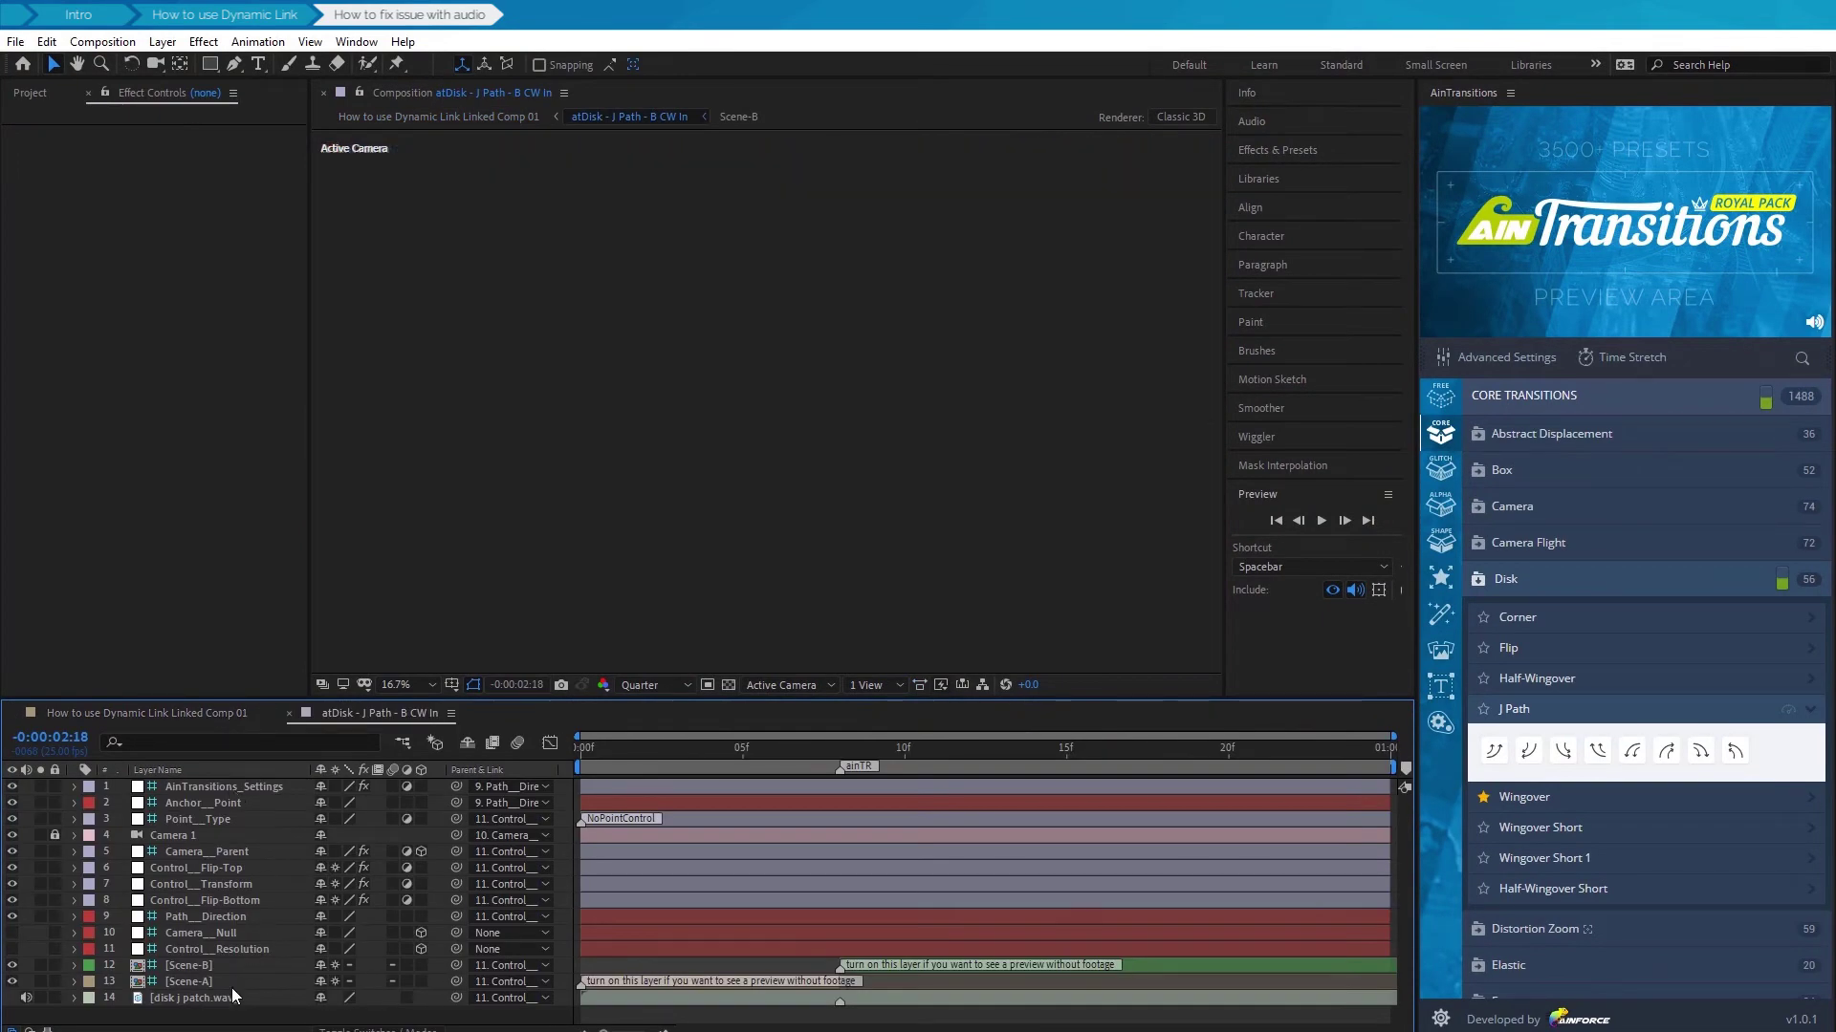
{"action": "left_click", "coordinate": [206, 998]}
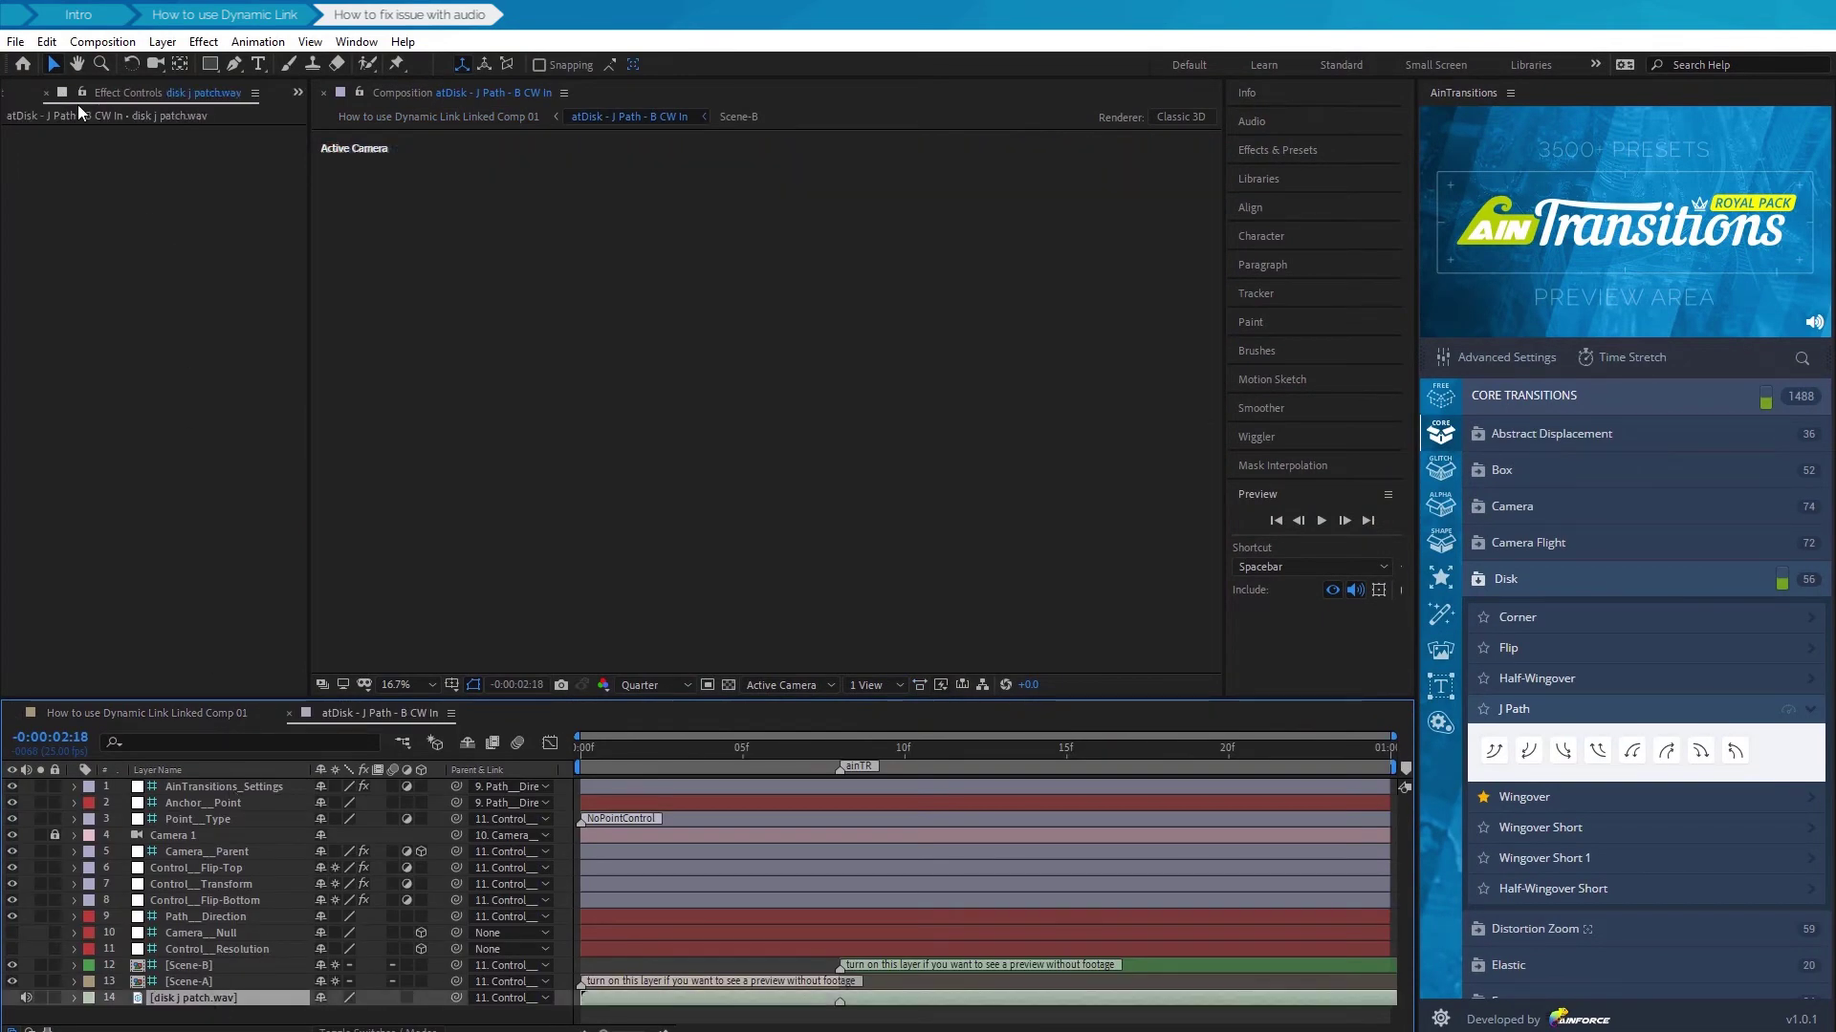
{"action": "left_click", "coordinate": [46, 42]}
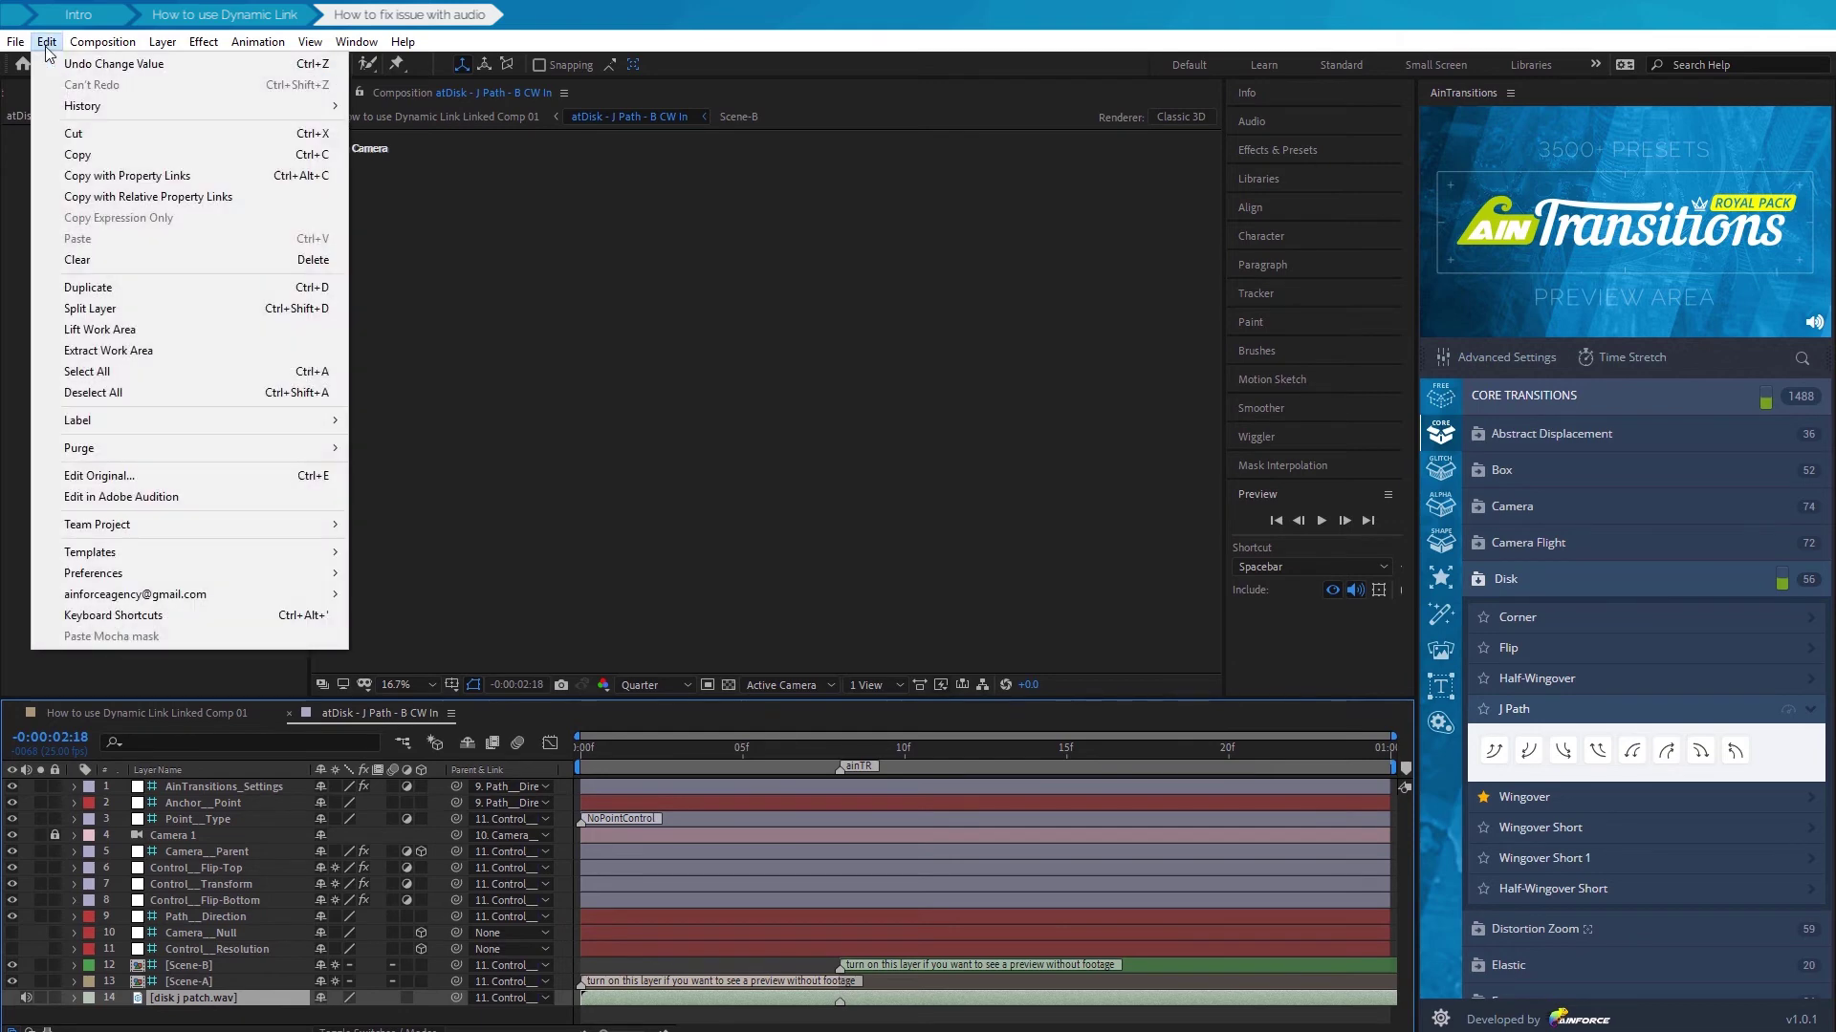
{"action": "left_click", "coordinate": [93, 155]}
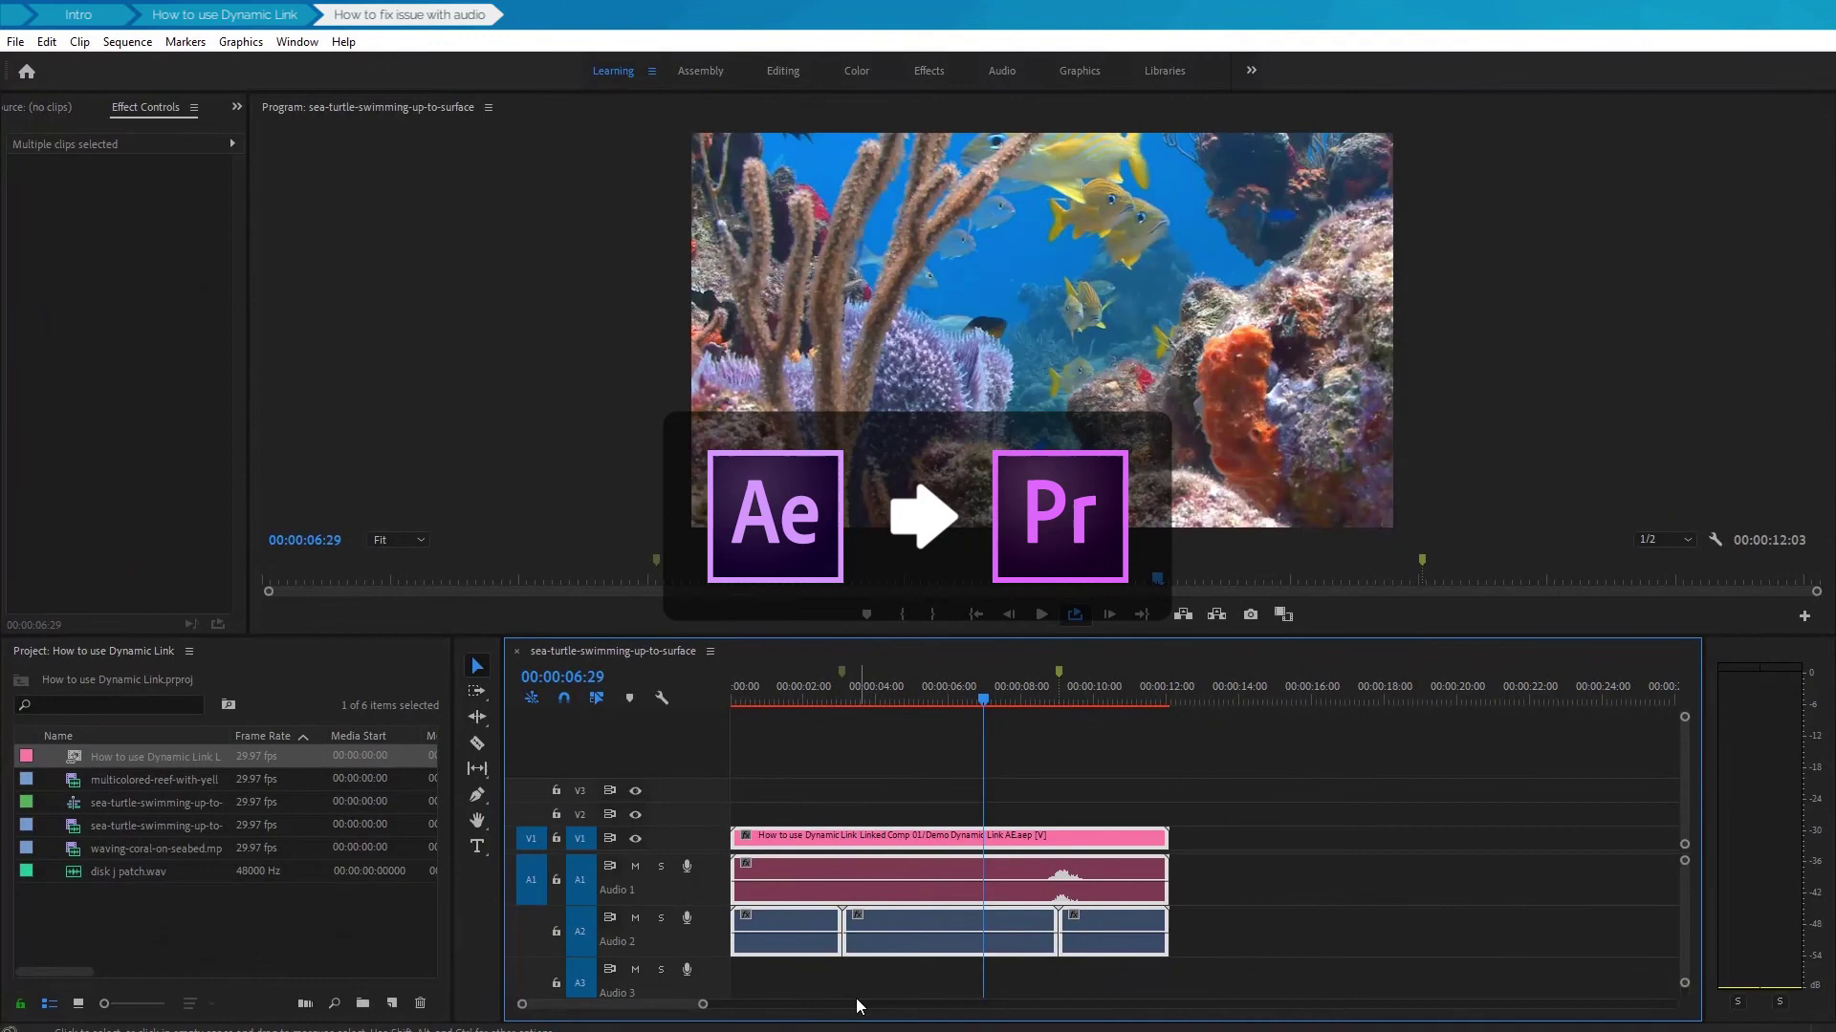
Unlink the linked After Effects comp's audio from its video
{"action": "left_click", "coordinate": [864, 977]}
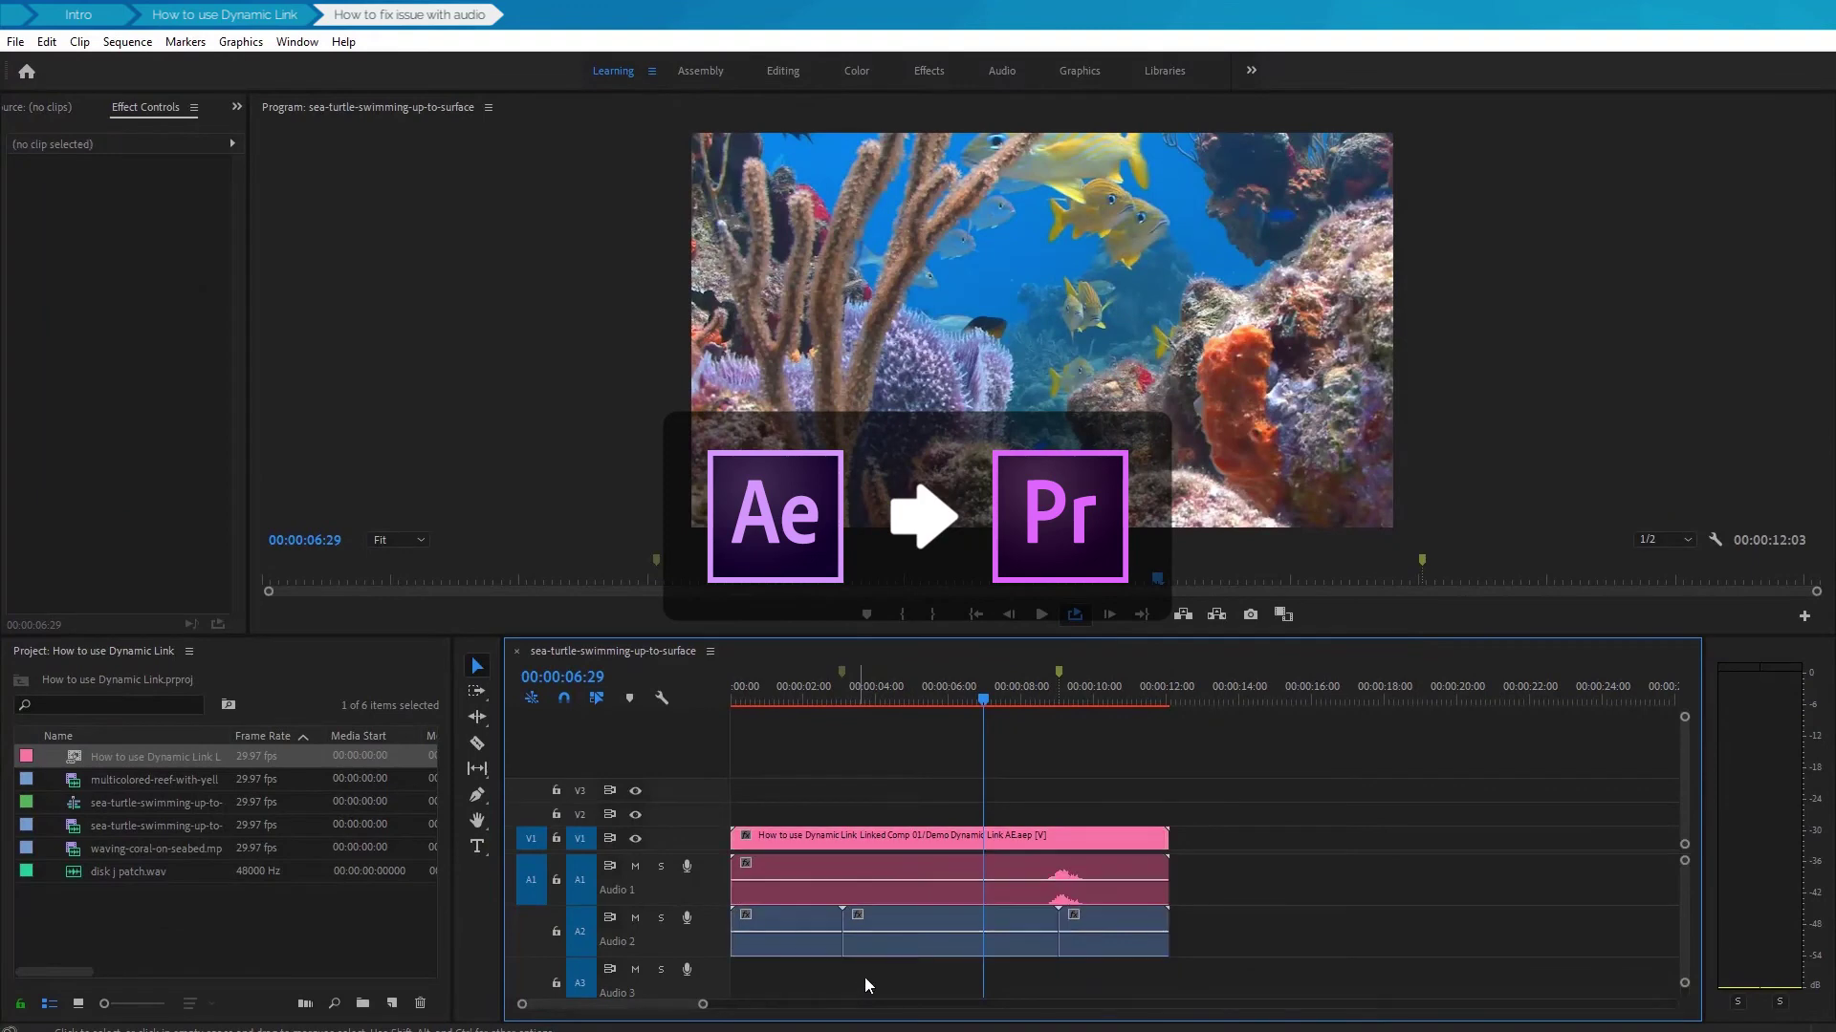
{"action": "right_click", "coordinate": [892, 864]}
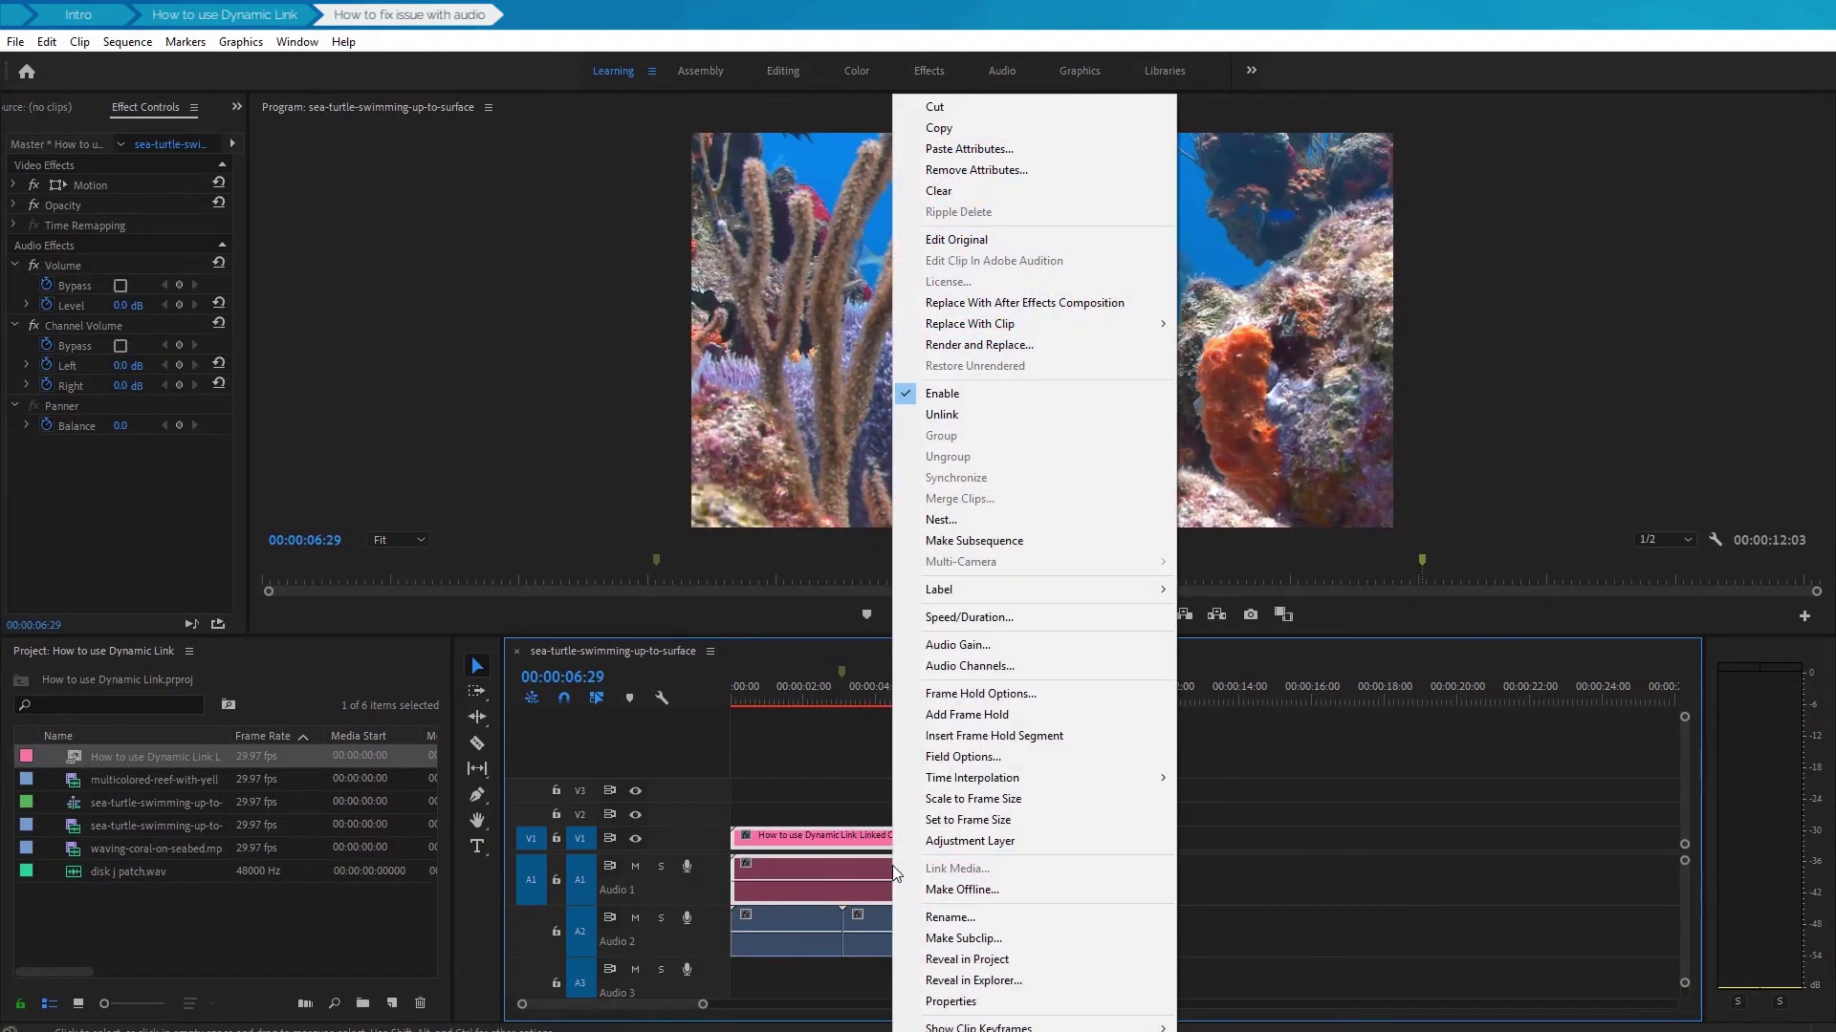
{"action": "left_click", "coordinate": [940, 415]}
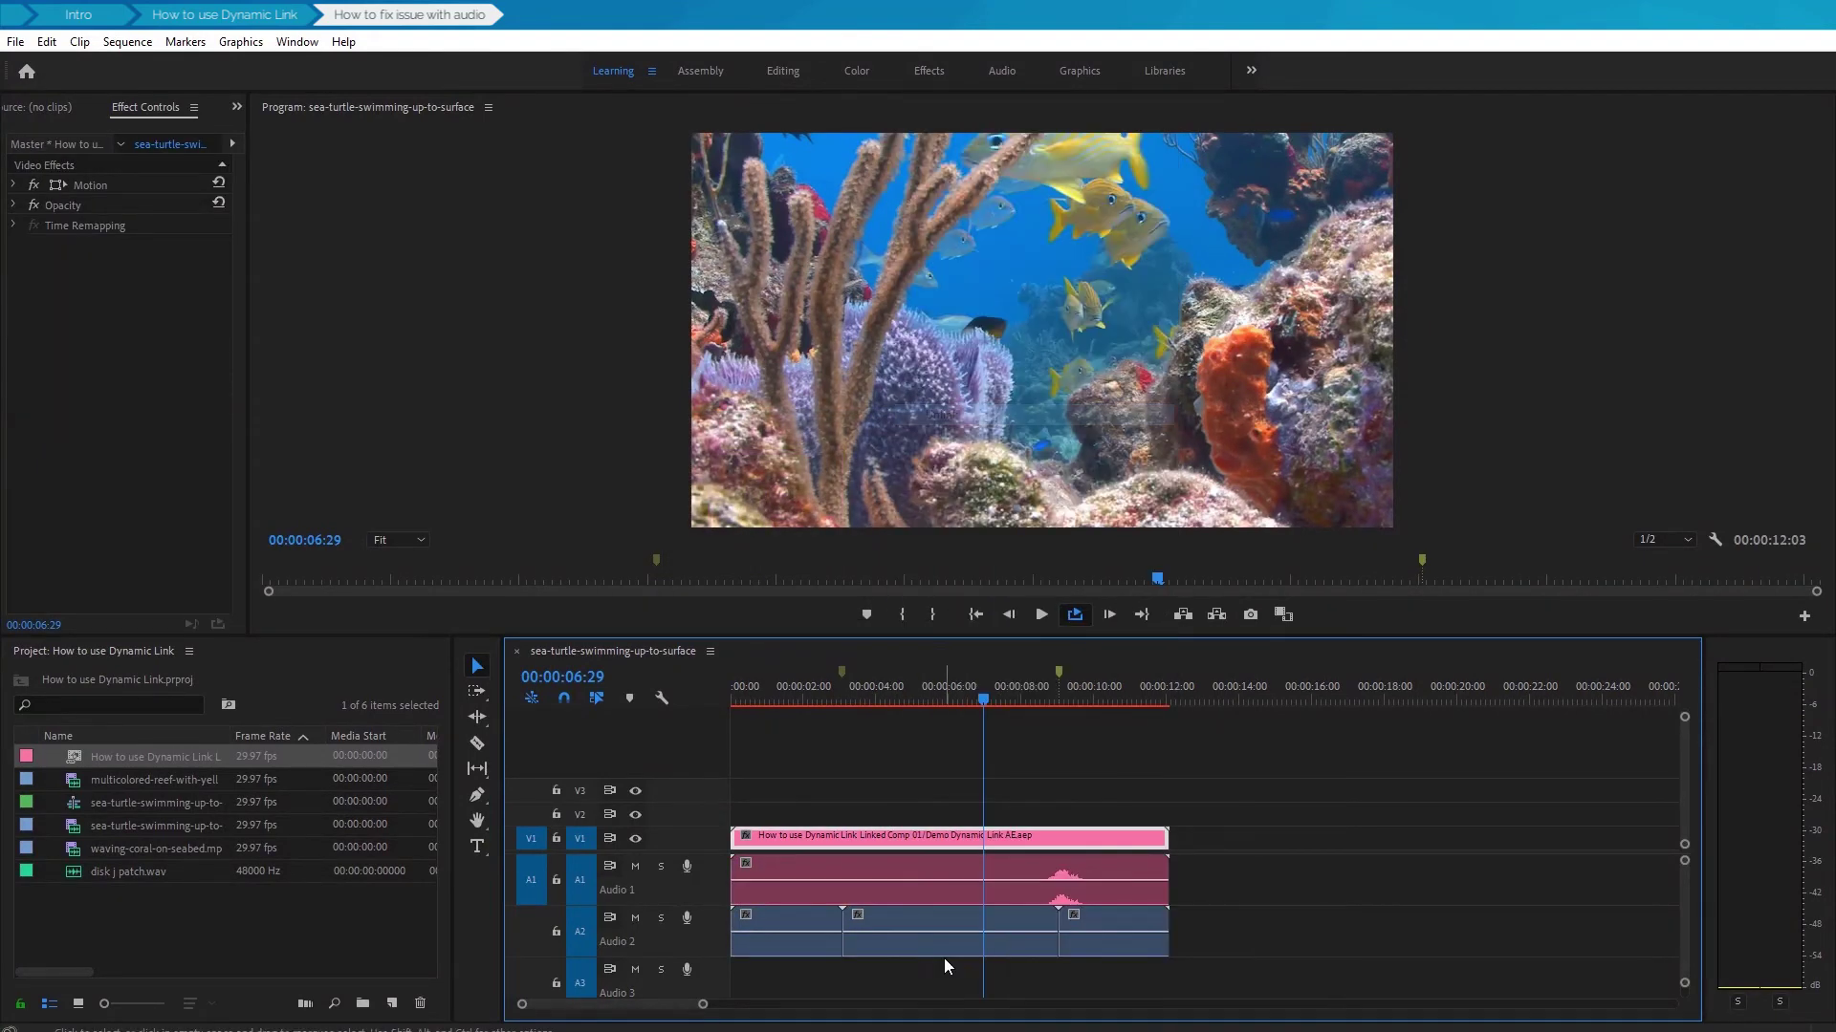
Select the A1 and A2 audio clips and place the playhead at 00:00:09:01
{"action": "left_click_drag", "start_coordinate": [1213, 973], "coordinate": [790, 938]}
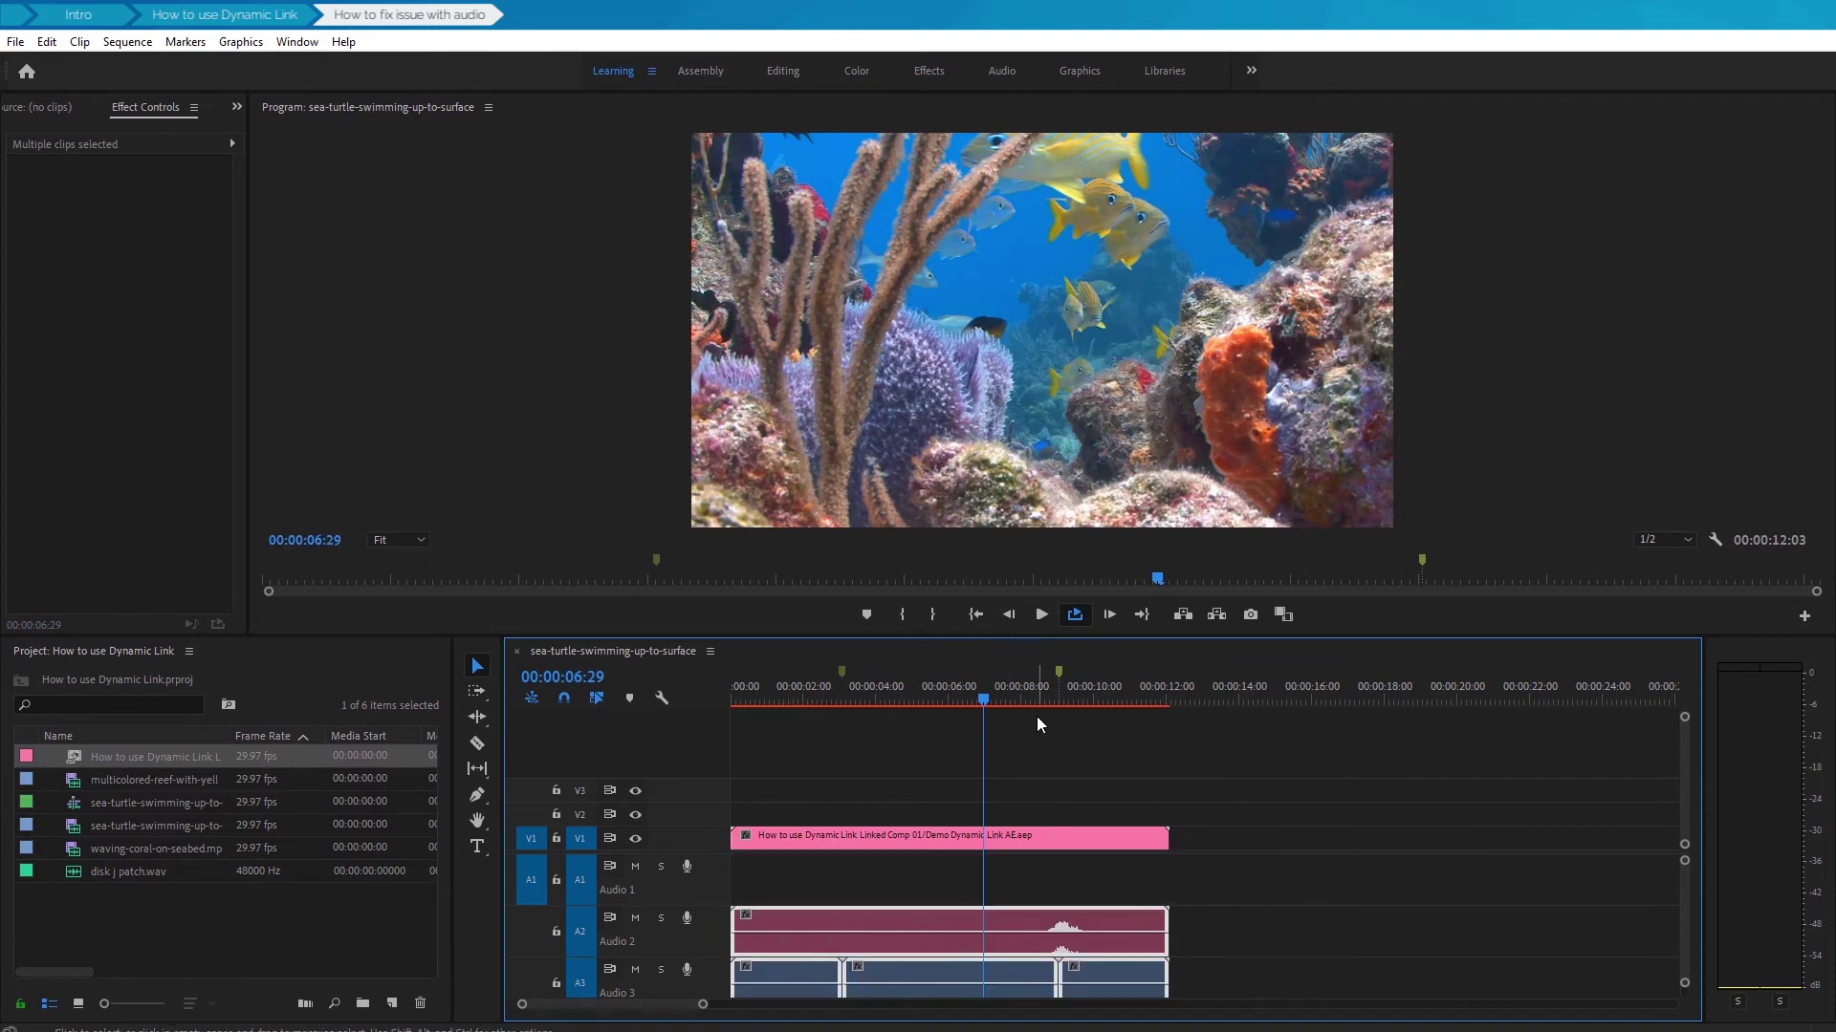
{"action": "left_click", "coordinate": [1011, 702]}
{"action": "left_click_drag", "start_coordinate": [1012, 701], "coordinate": [1058, 703]}
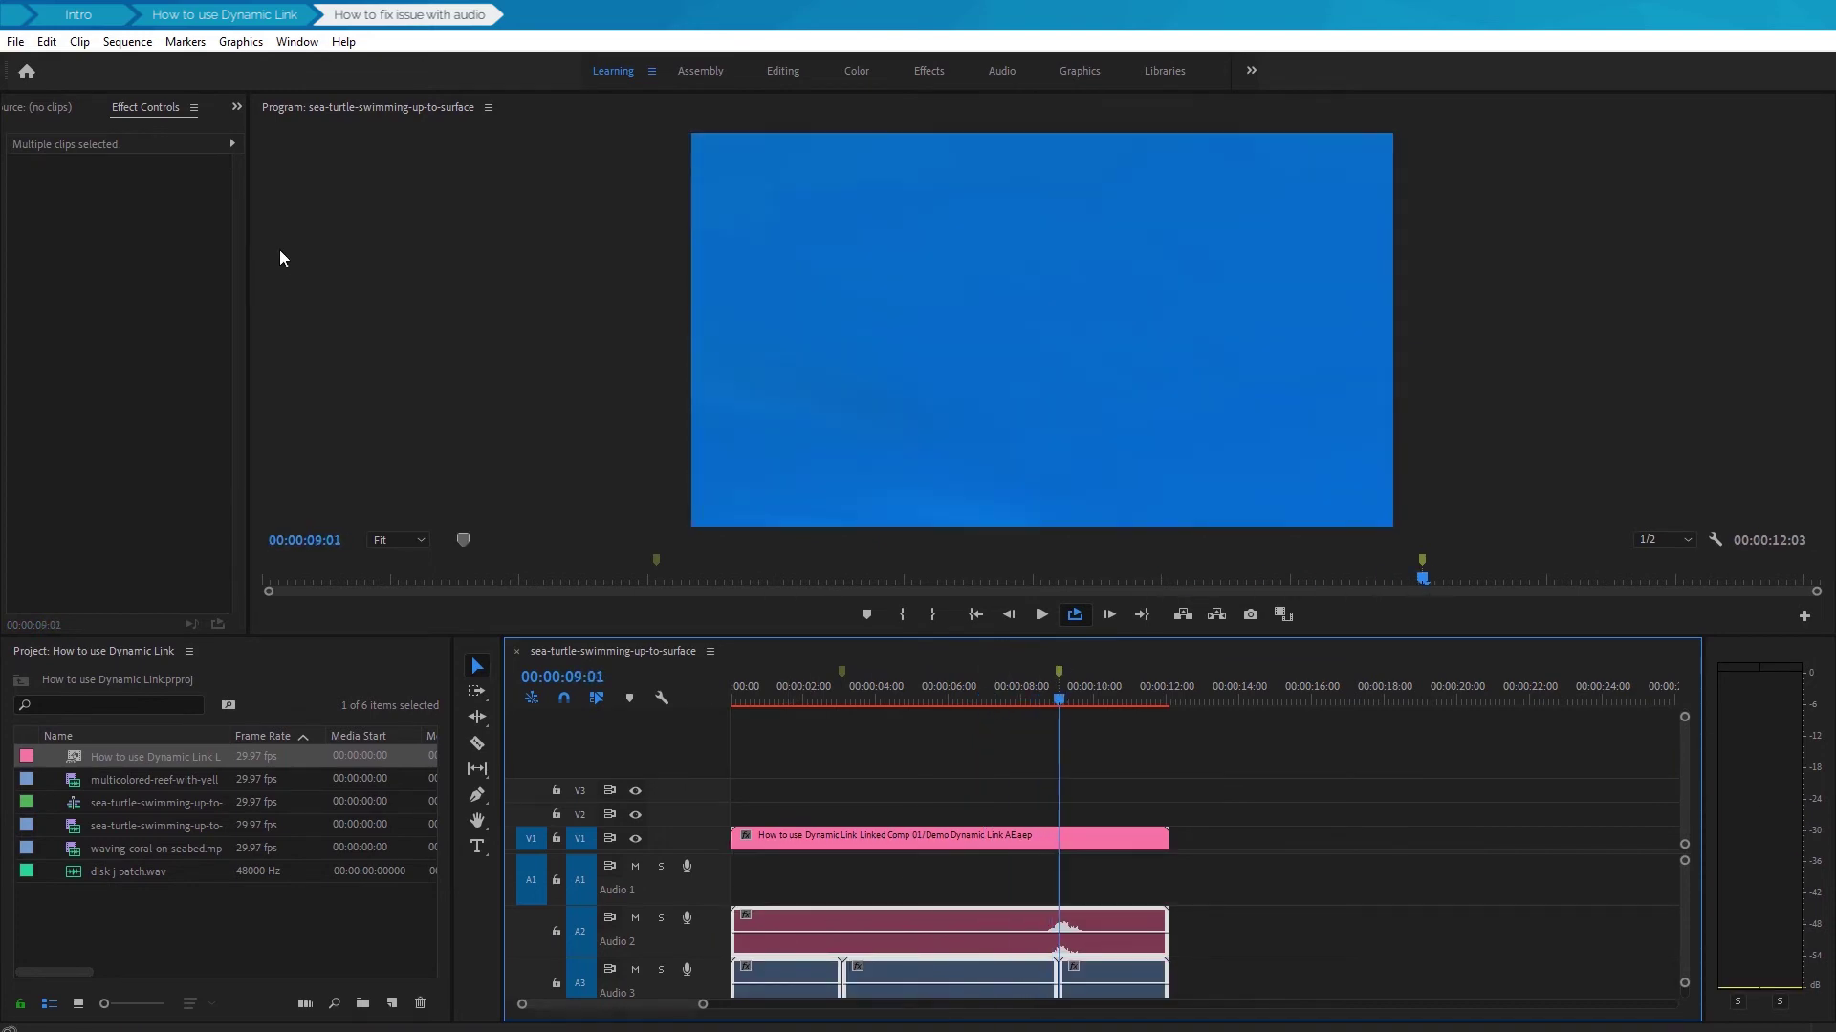
Paste the disk j patch.wav sound onto A1, snap it to the transition start, and play it back to check timing
{"action": "left_click", "coordinate": [47, 41]}
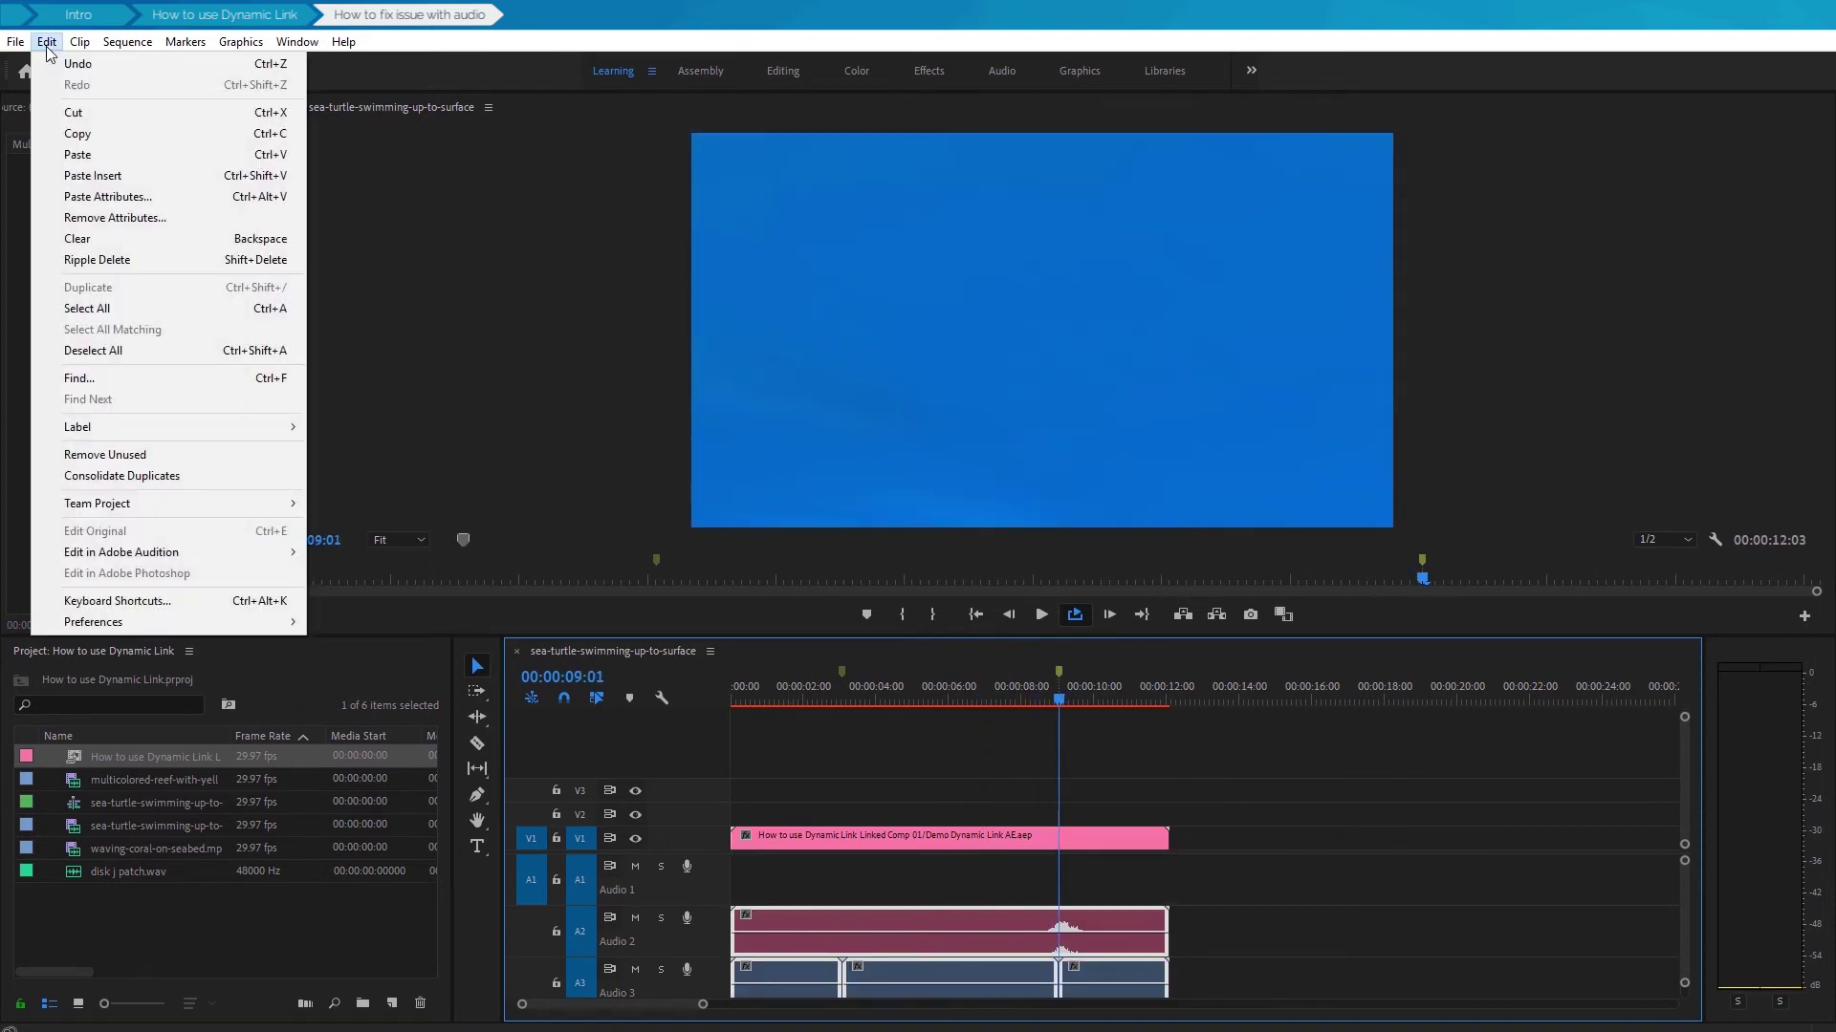
{"action": "left_click", "coordinate": [59, 155]}
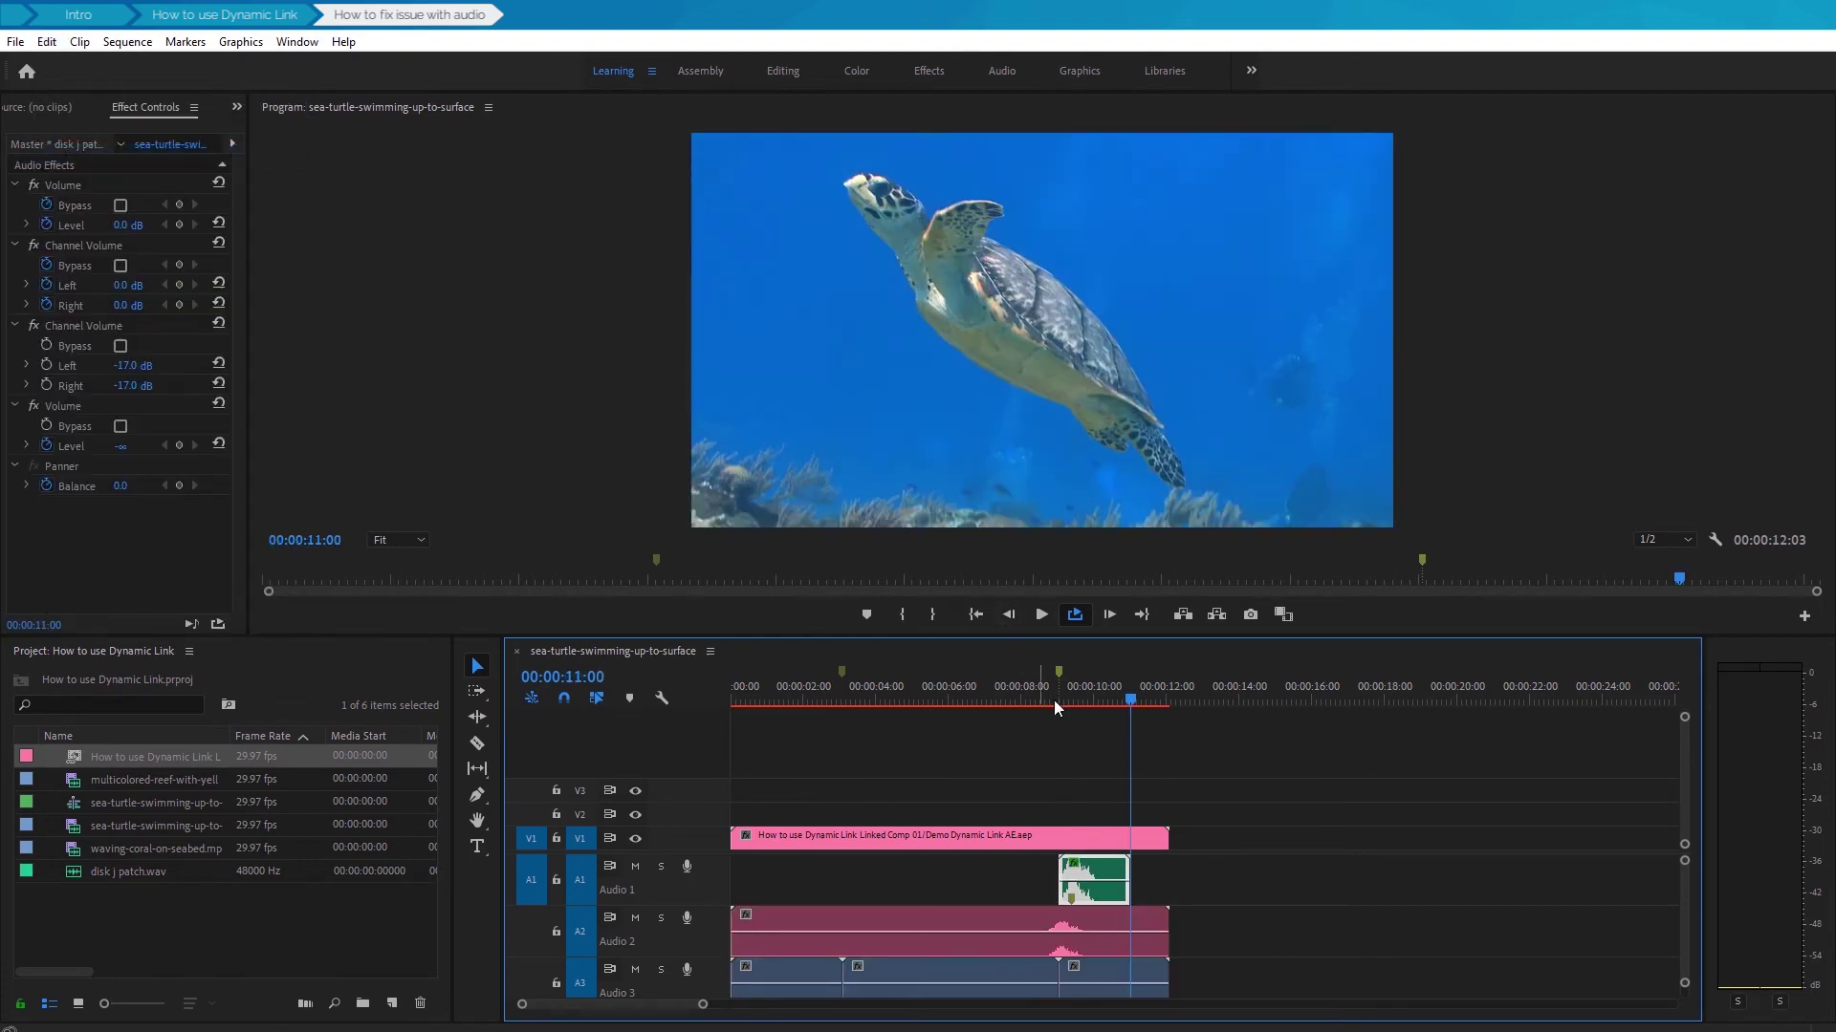
{"action": "left_click_drag", "start_coordinate": [1136, 699], "coordinate": [1051, 690]}
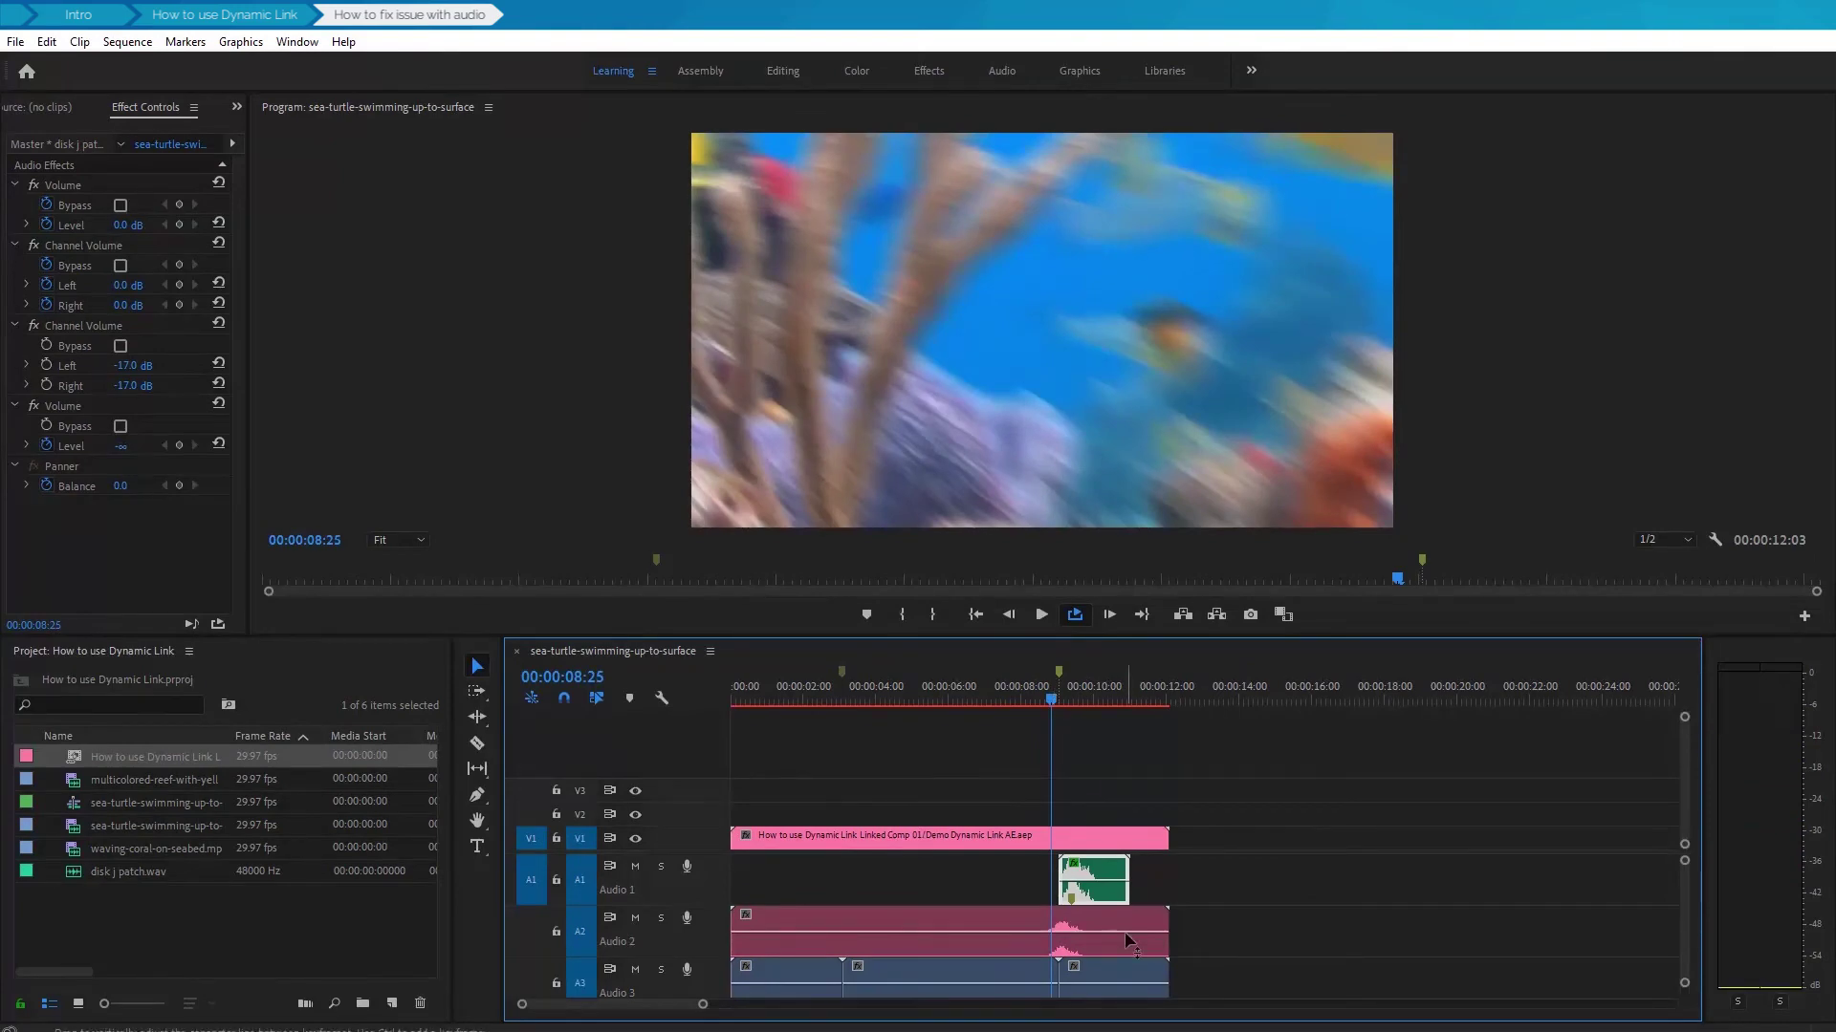
{"action": "left_click_drag", "start_coordinate": [1069, 899], "coordinate": [1059, 902]}
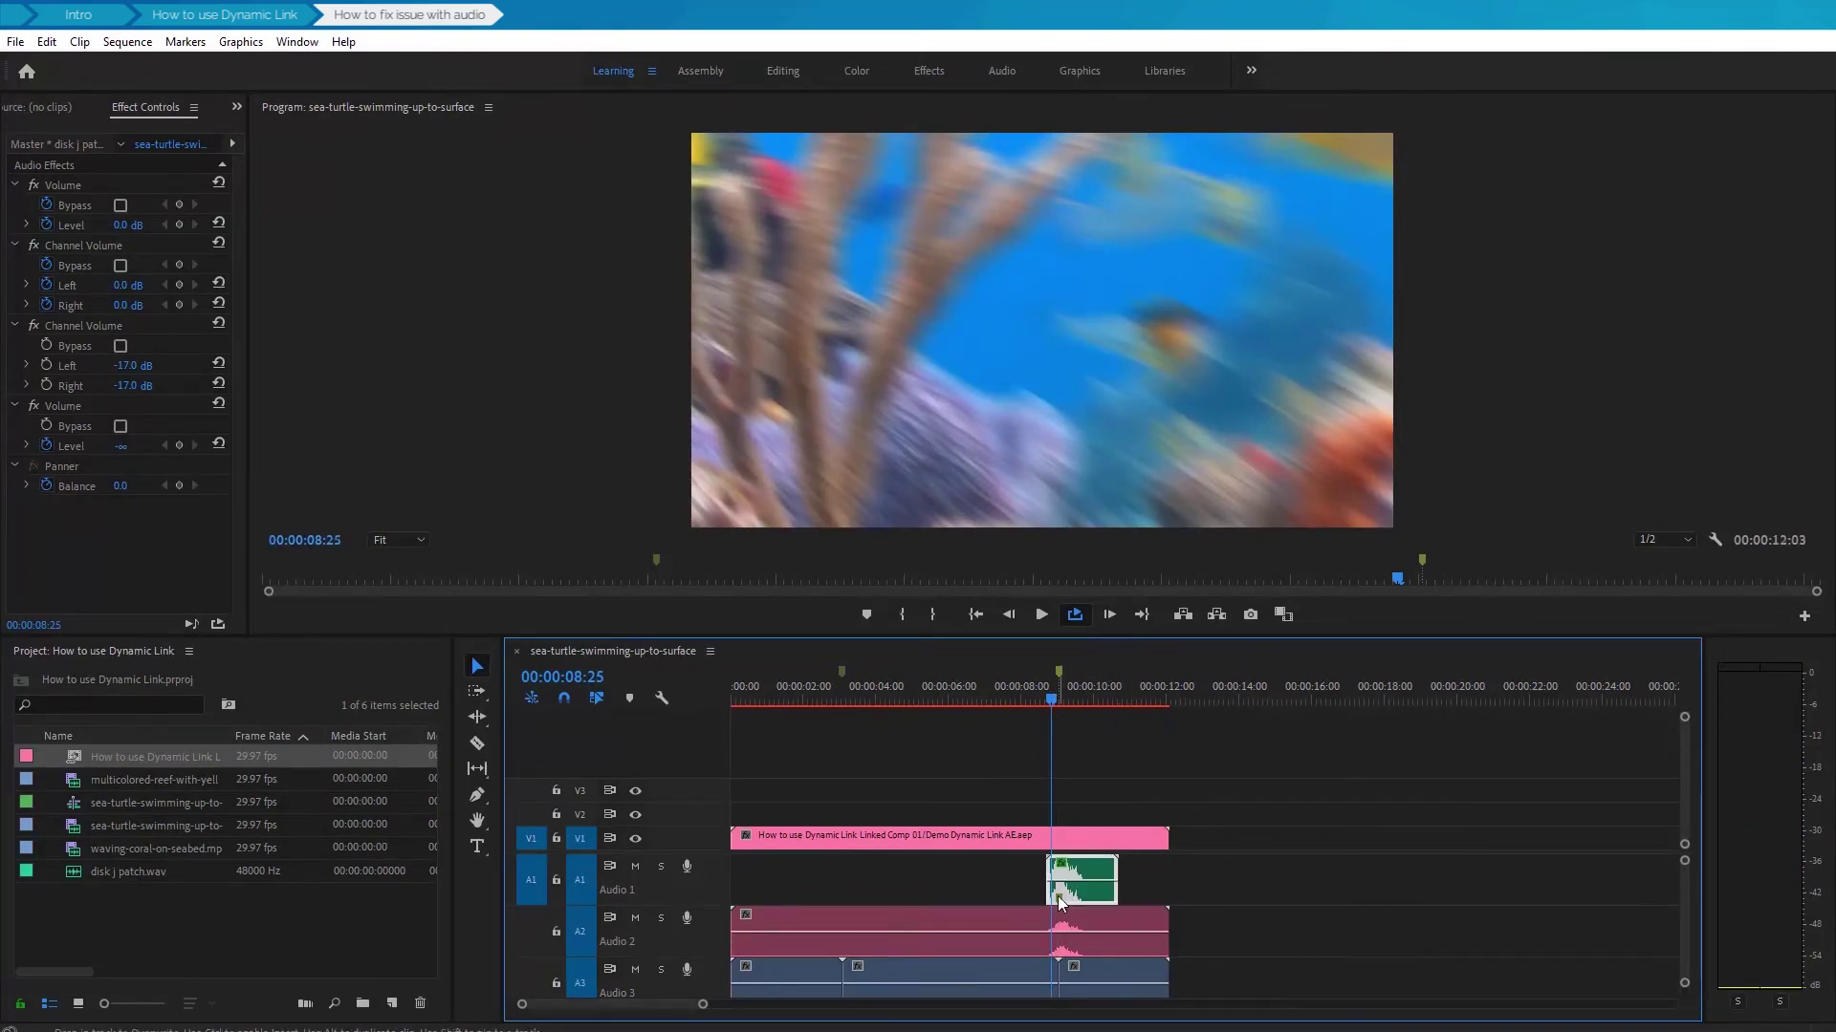
{"action": "left_click_drag", "start_coordinate": [1063, 679], "coordinate": [1031, 724]}
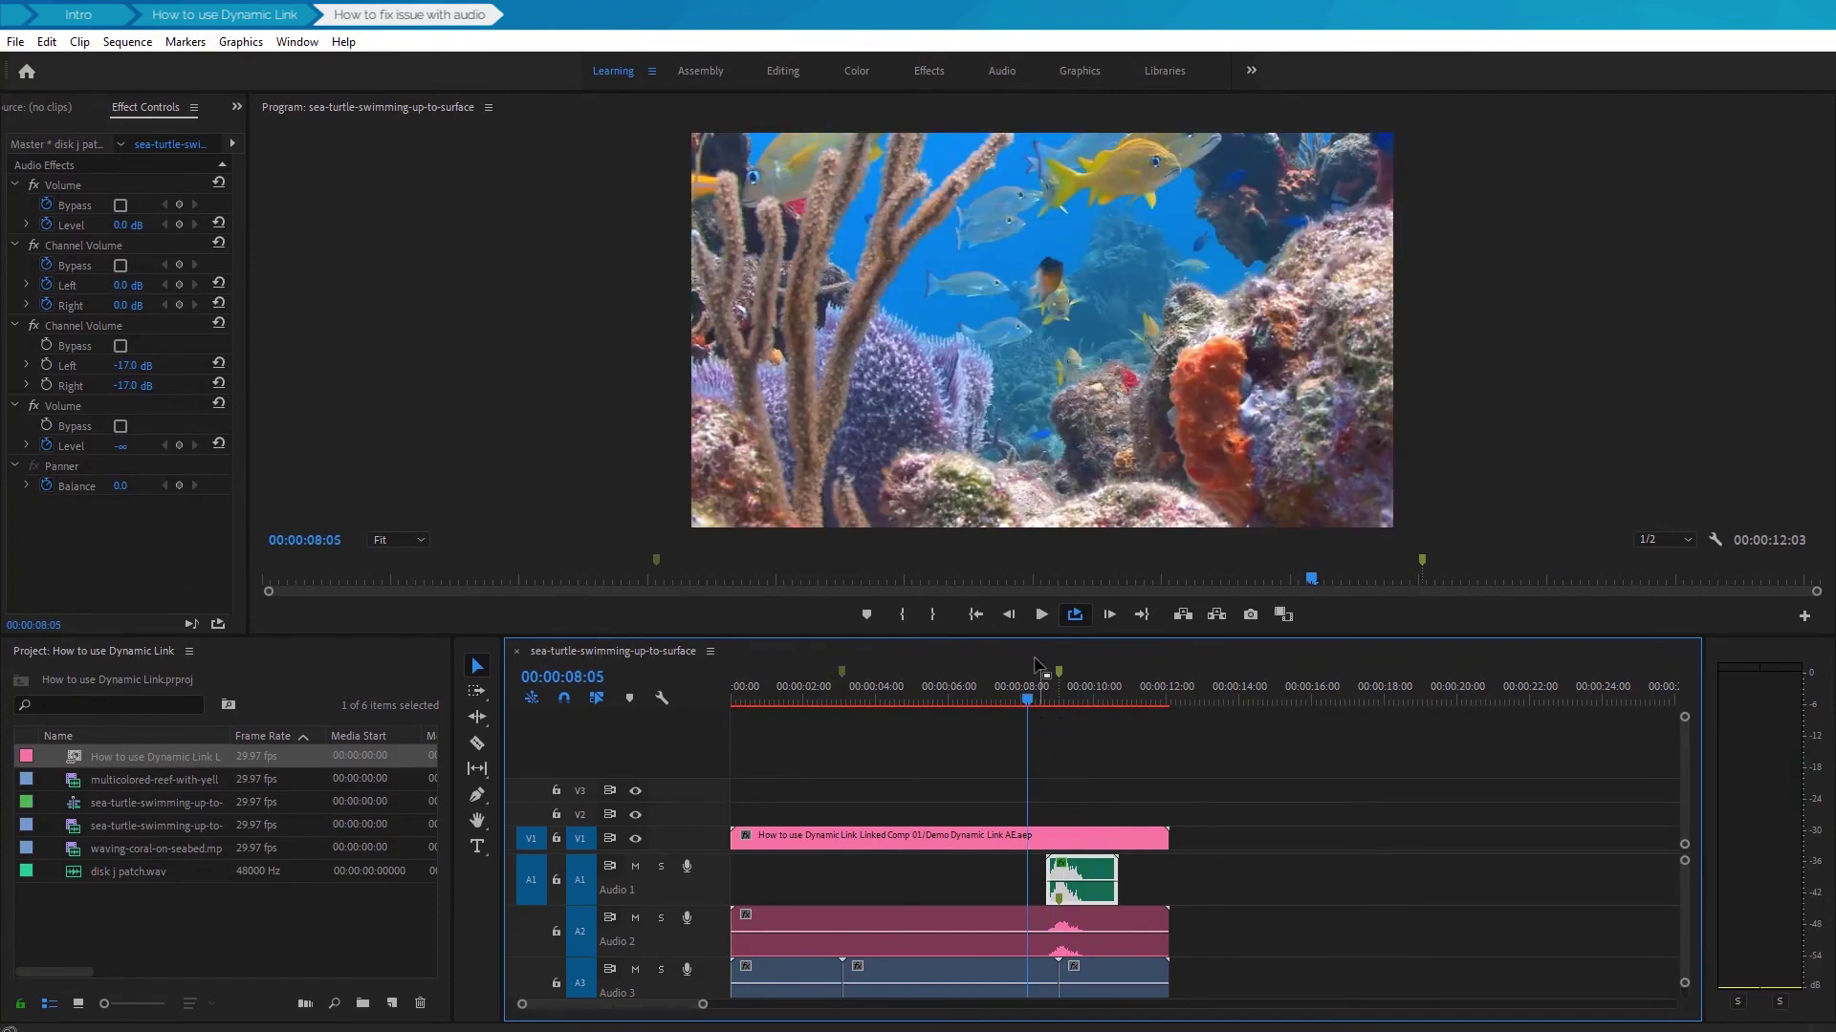
{"action": "left_click", "coordinate": [1036, 616]}
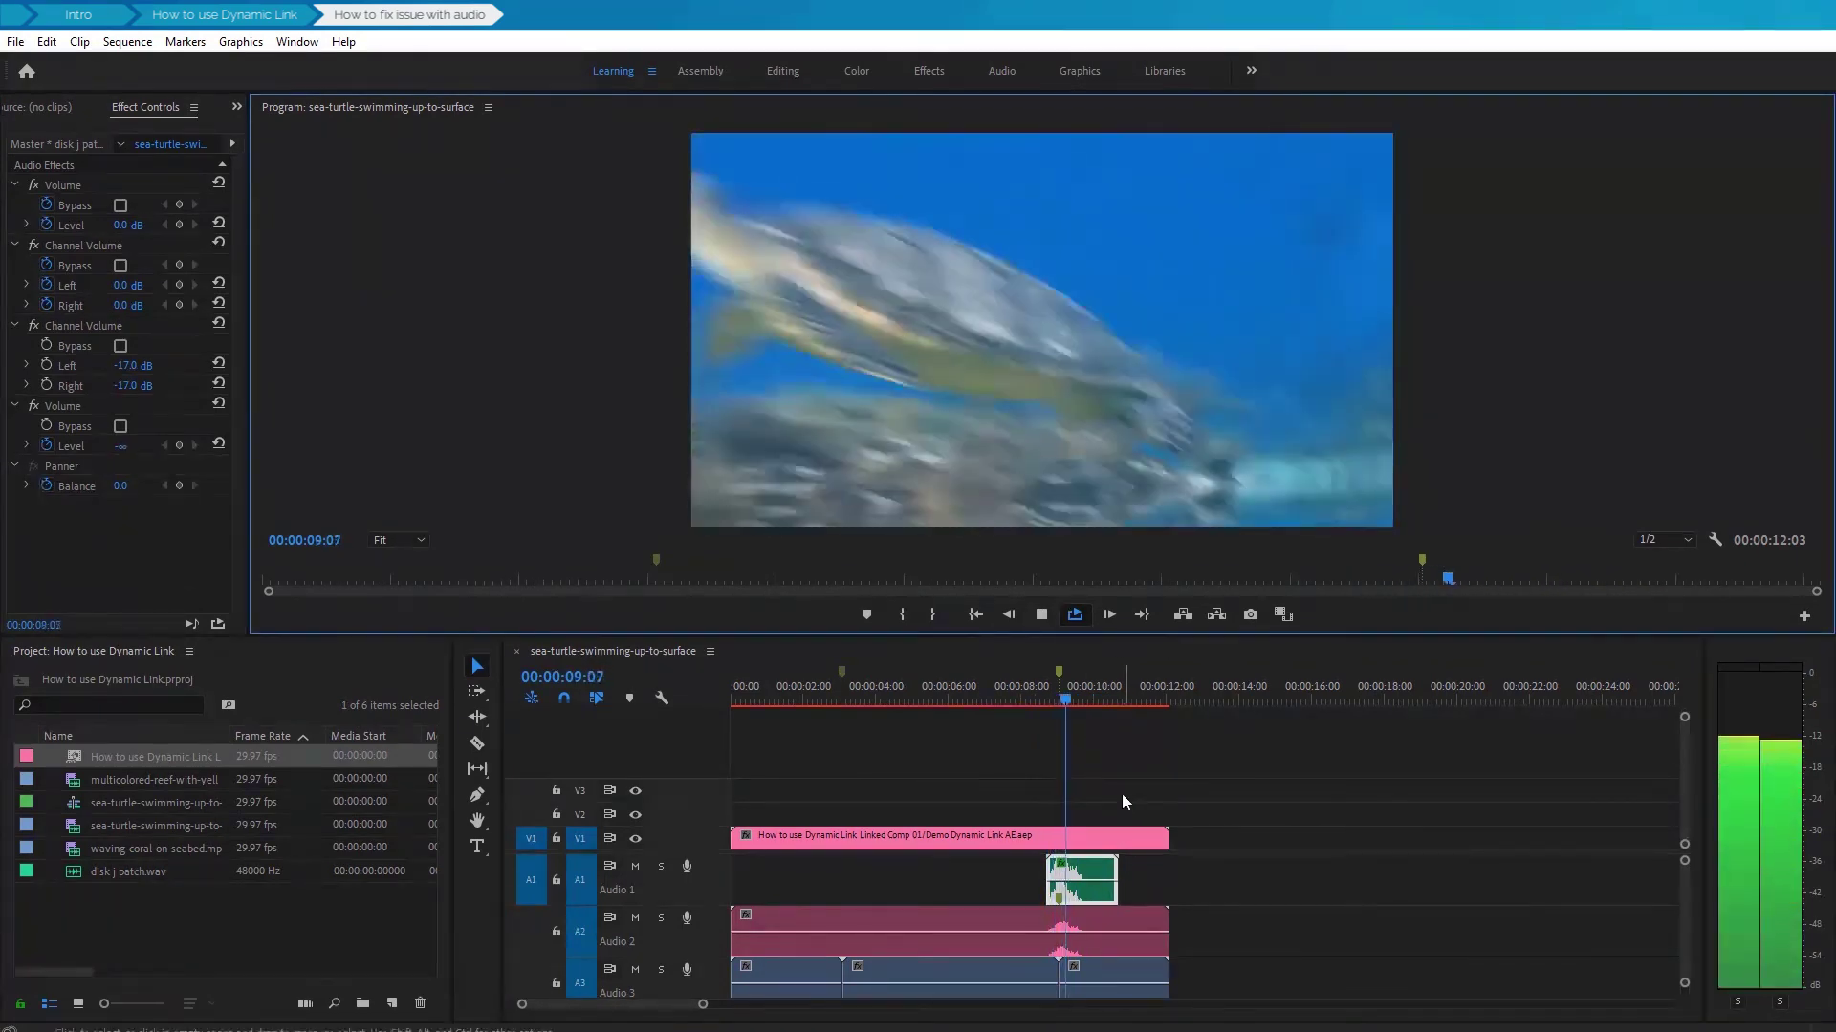
{"action": "left_click", "coordinate": [1041, 617]}
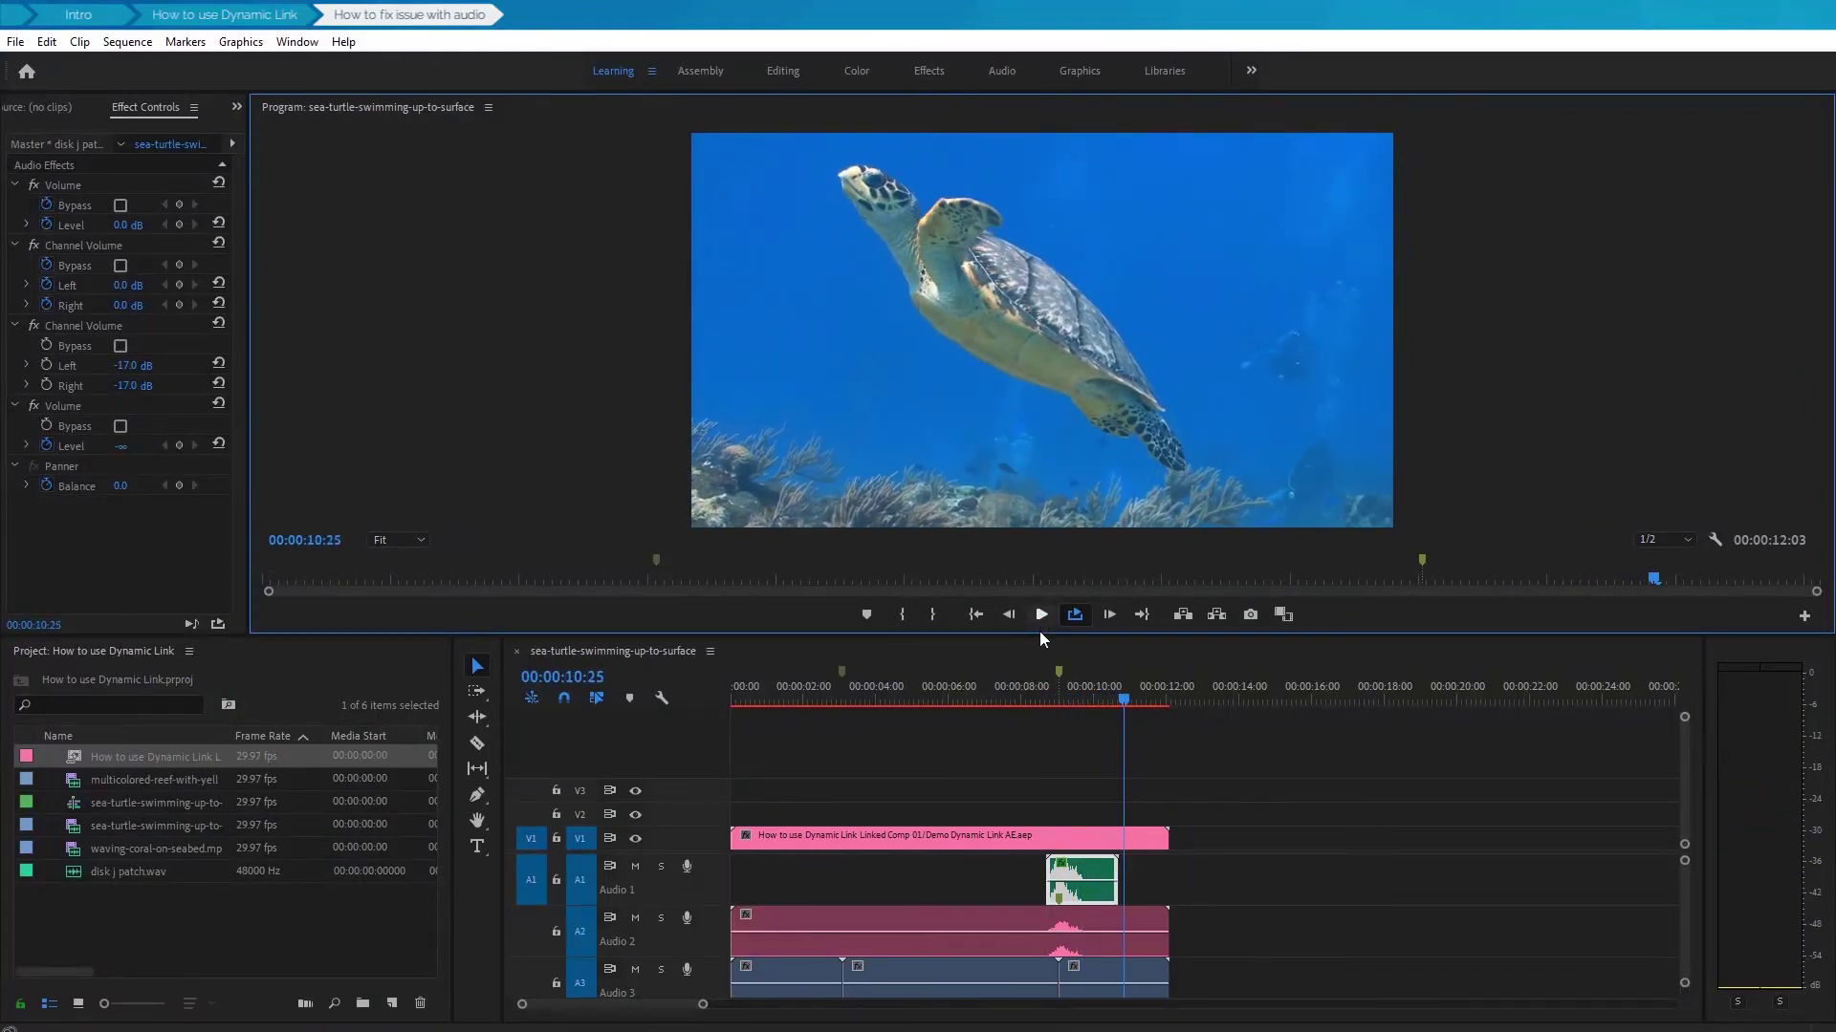
Delete the linked comp's audio from A2, leaving the playhead just before the transition
{"action": "left_click", "coordinate": [944, 938]}
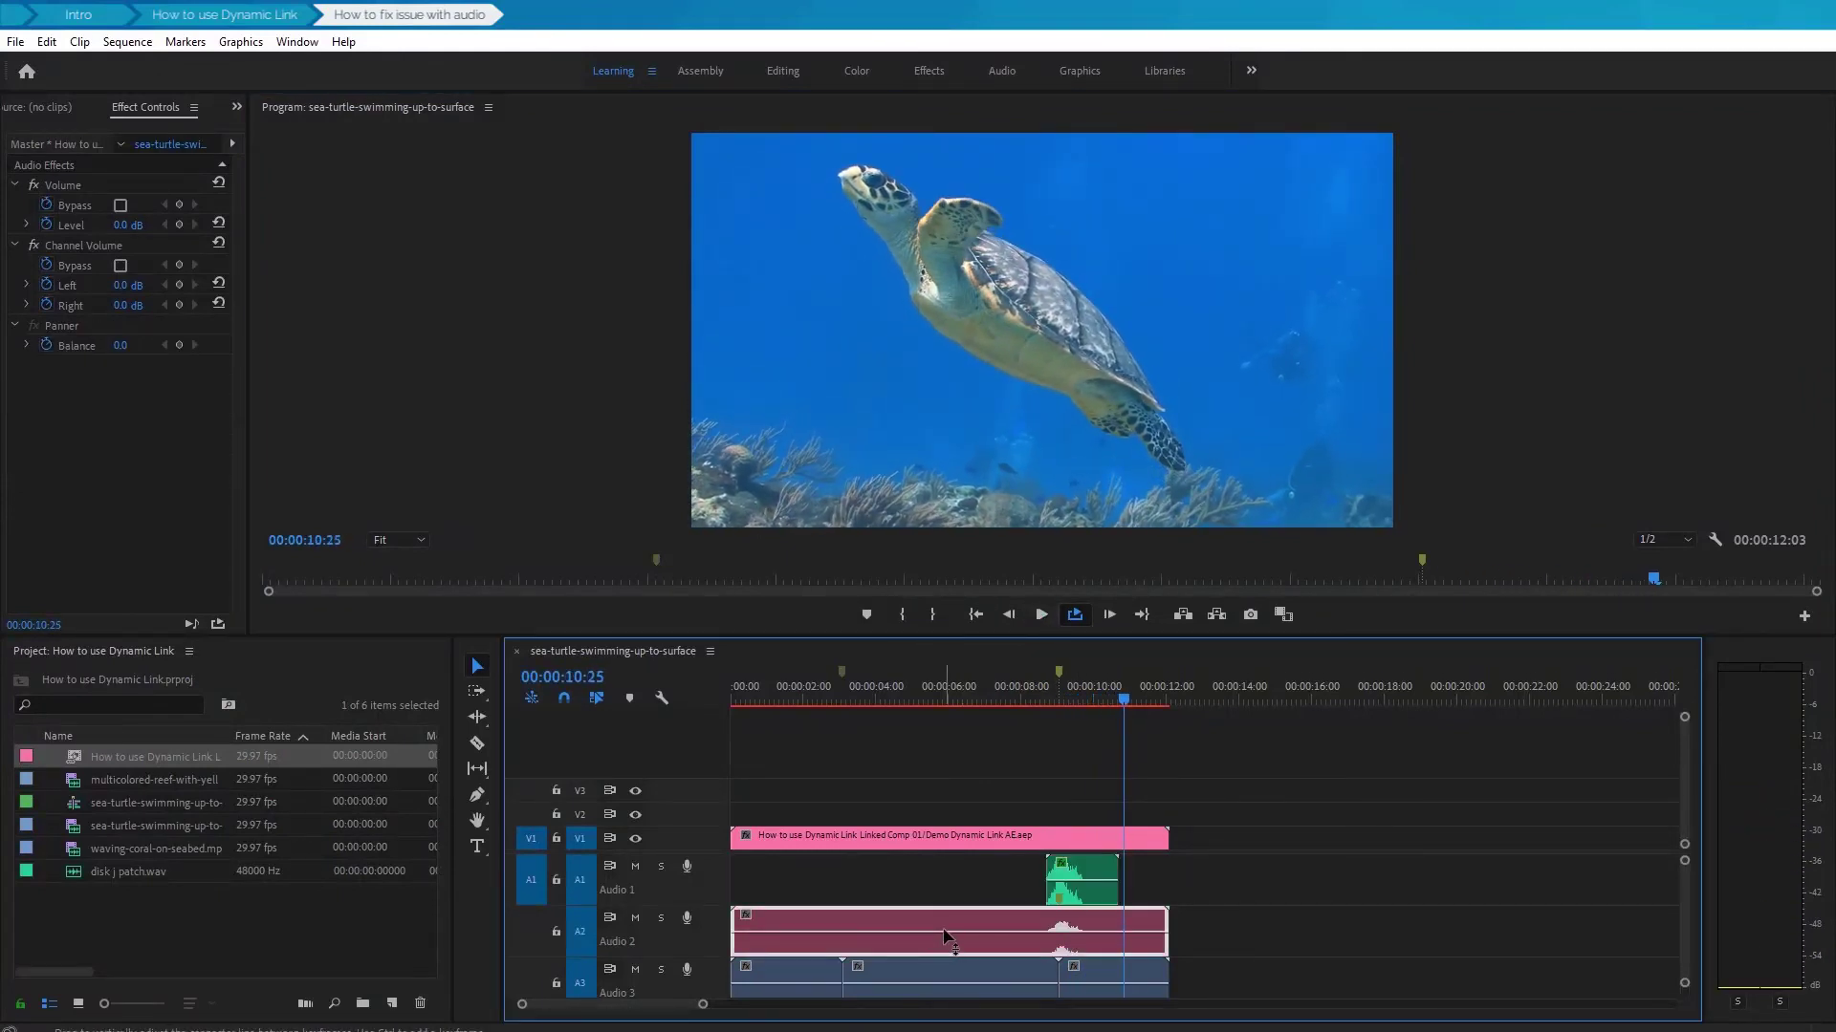
{"action": "key", "text": "Delete"}
{"action": "left_click_drag", "start_coordinate": [1147, 707], "coordinate": [1033, 698]}
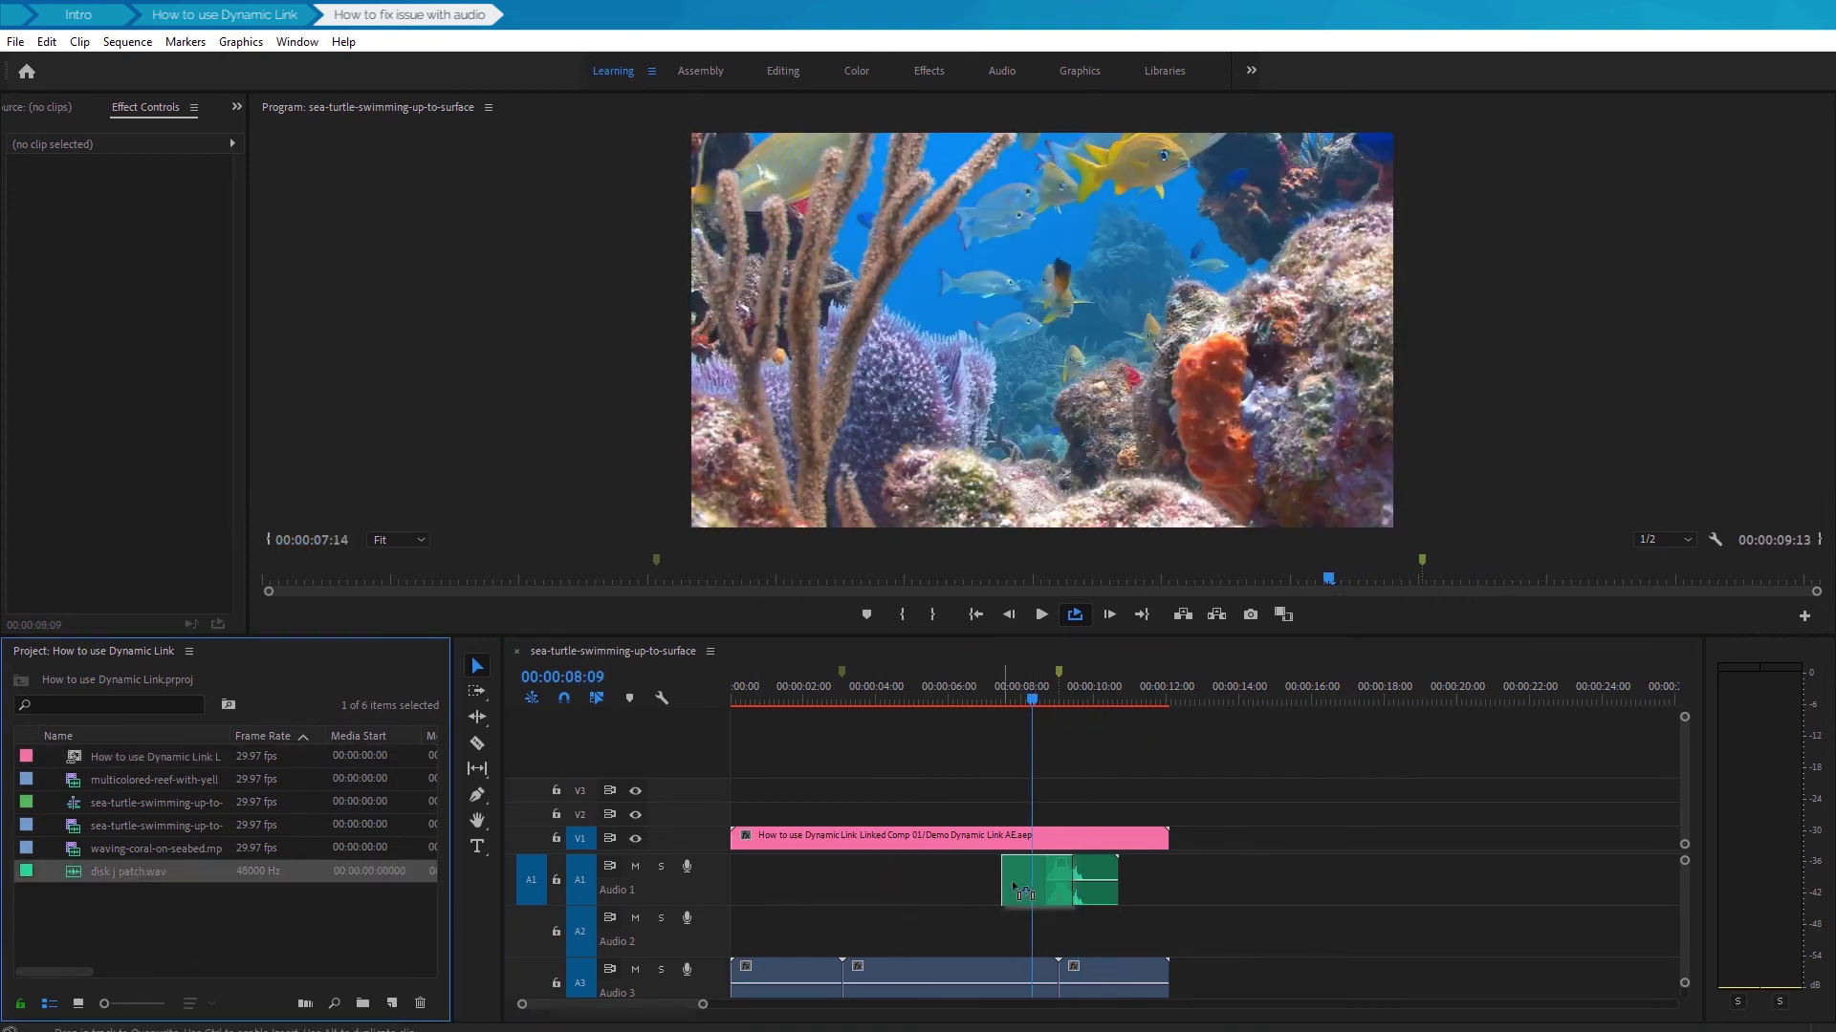